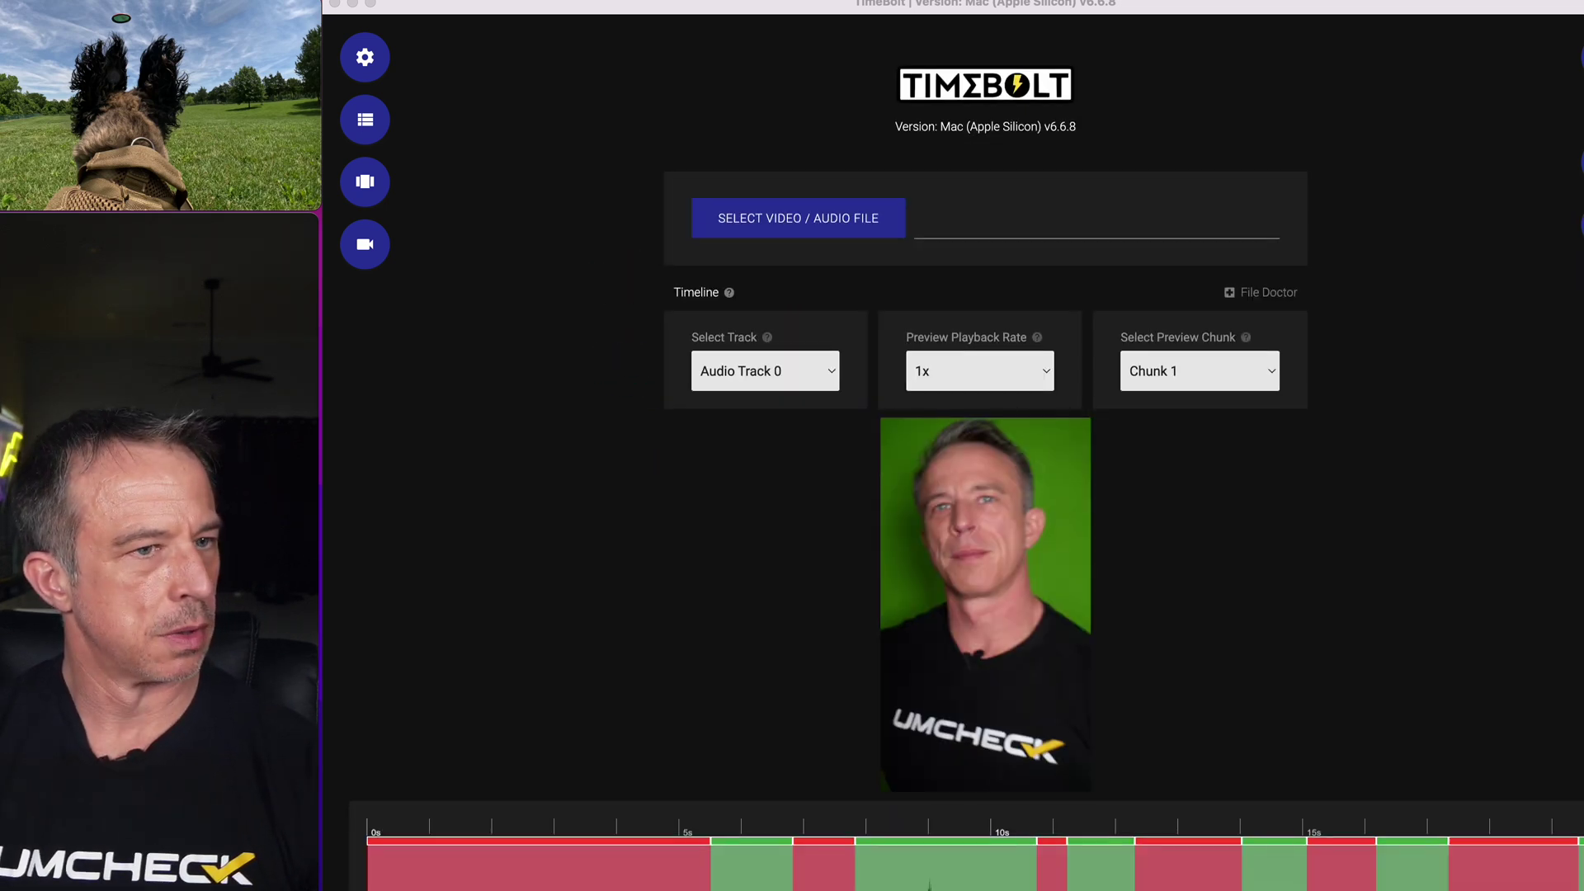
scroll(1112, 584, "down", 4)
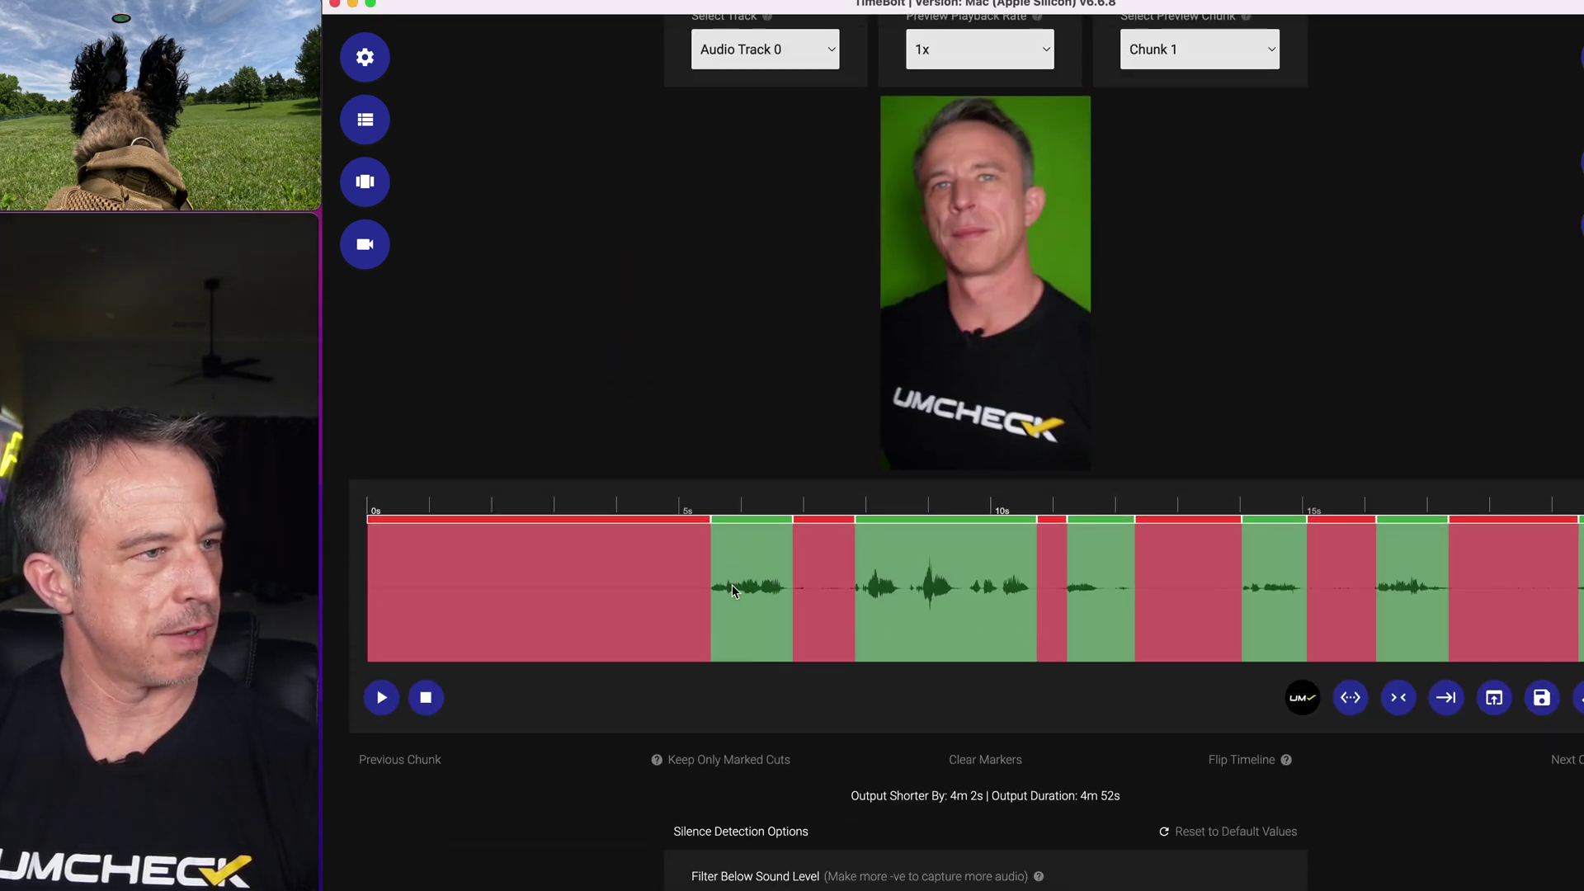
scroll(805, 577, "right", 5)
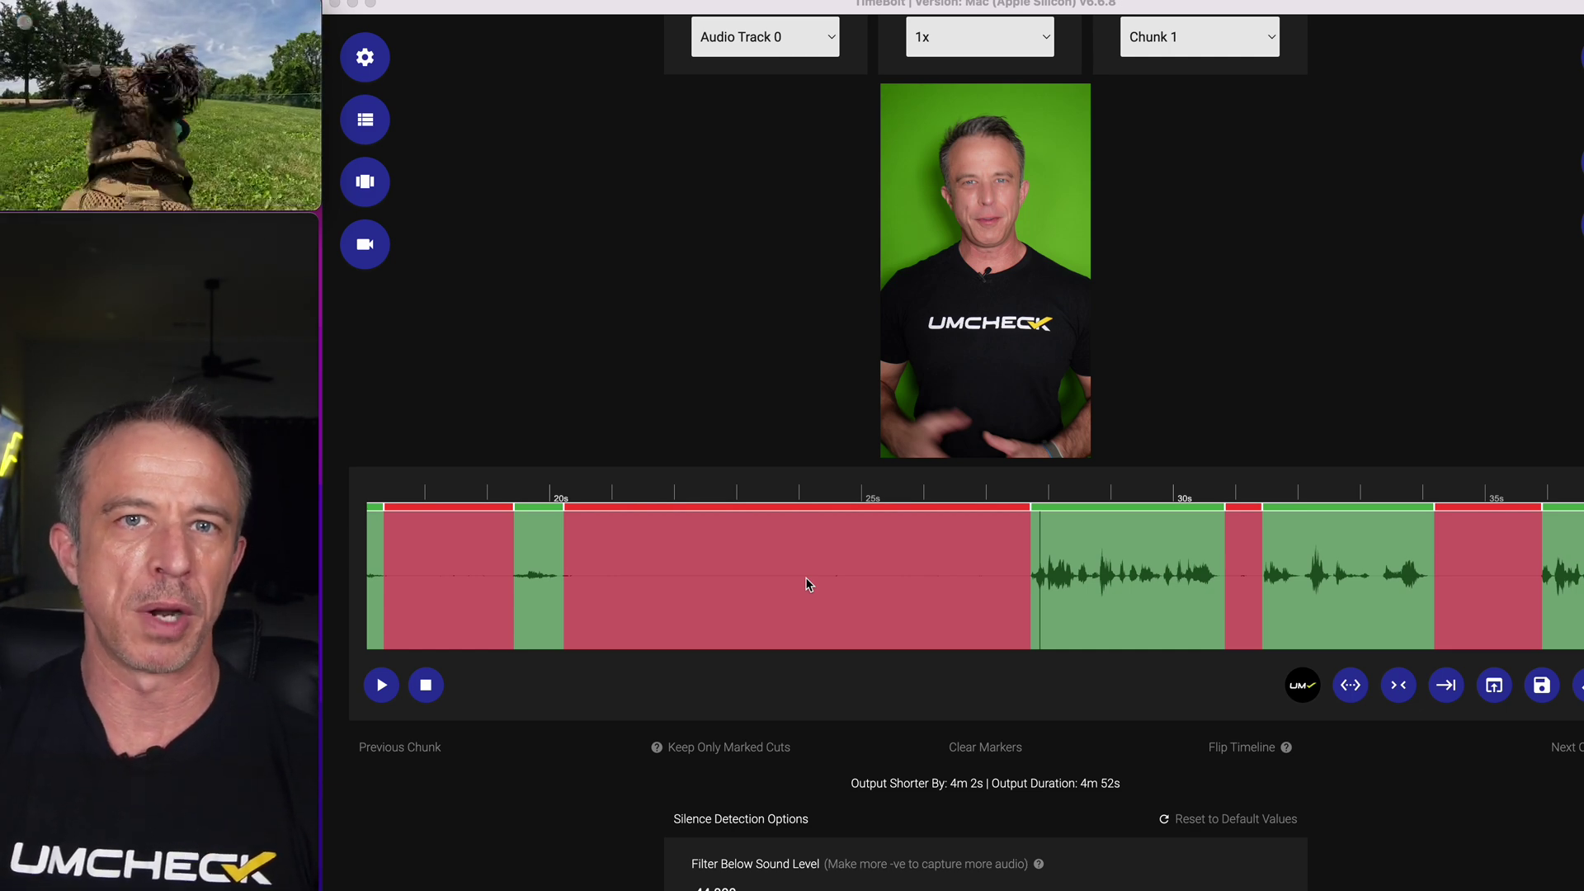
scroll(805, 577, "down", 7)
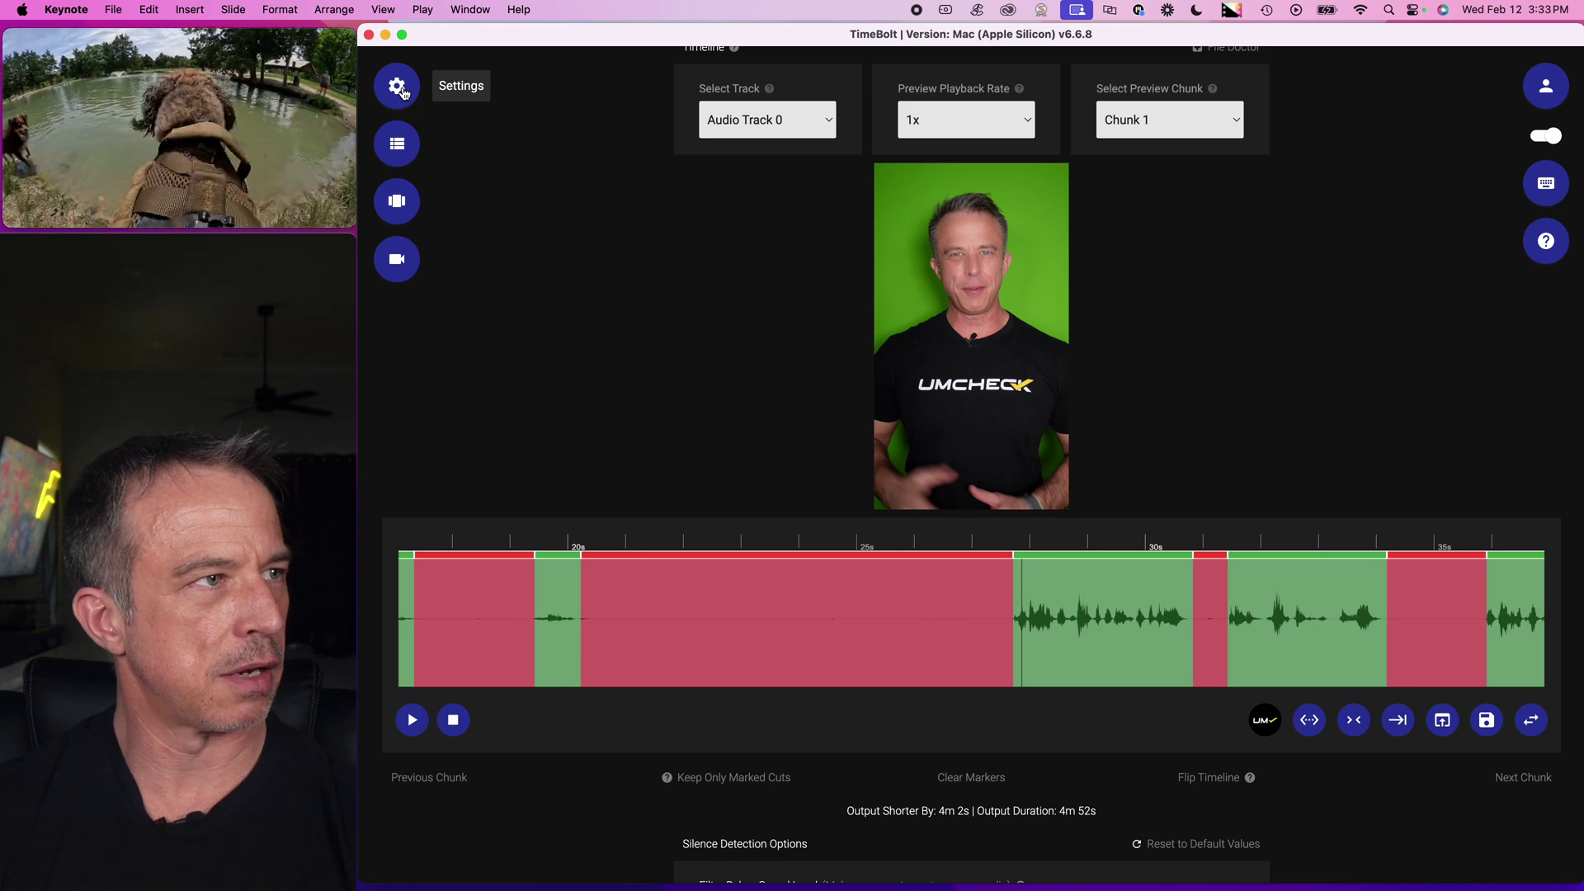
left_click(397, 86)
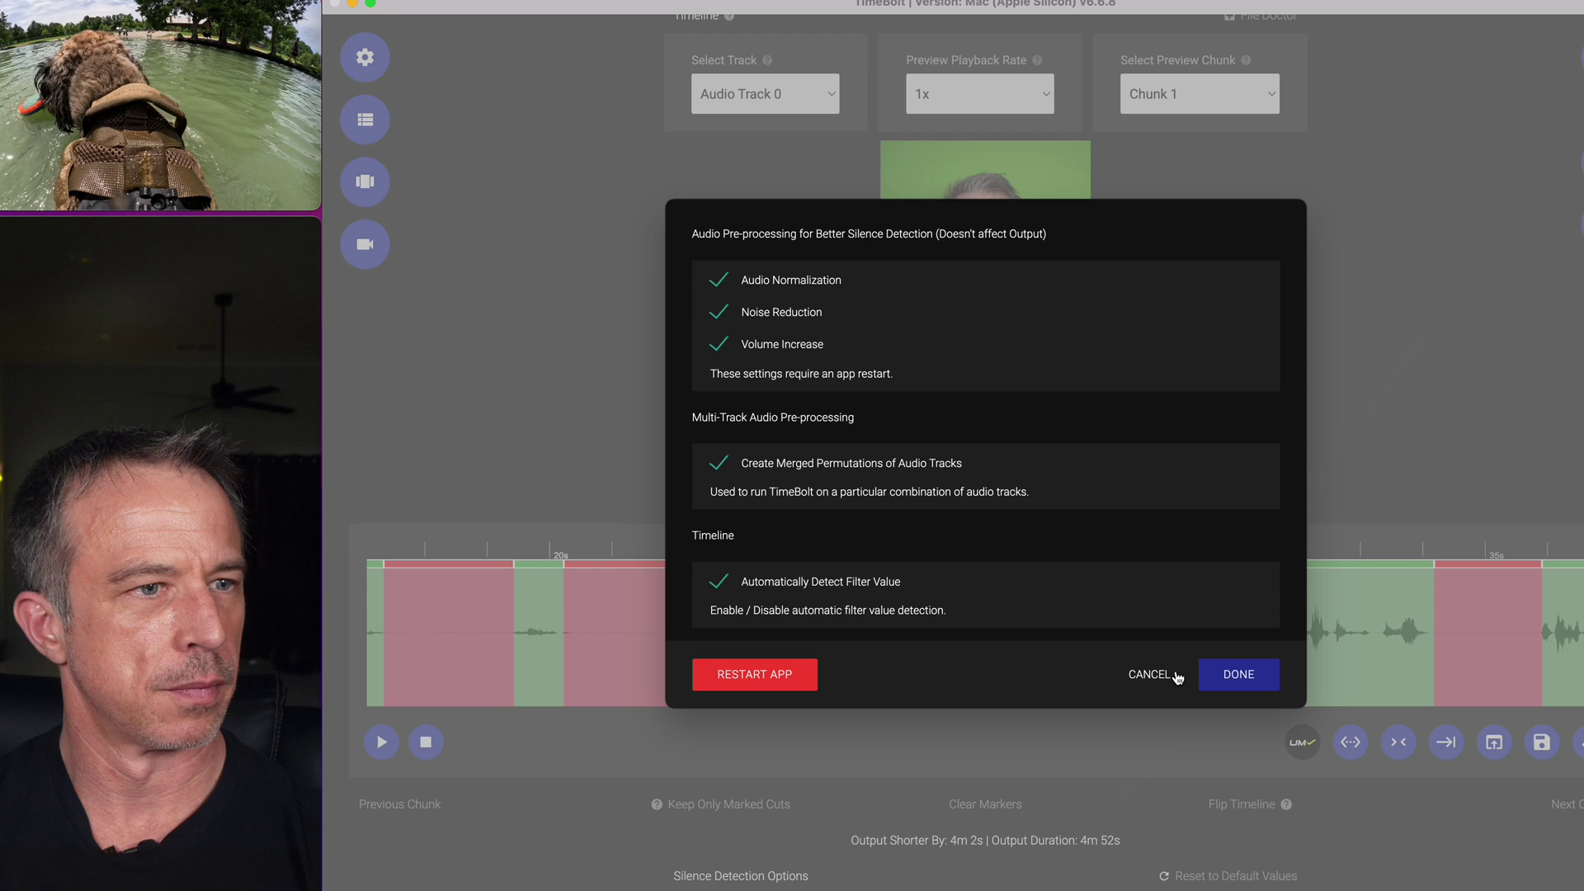
left_click(1251, 685)
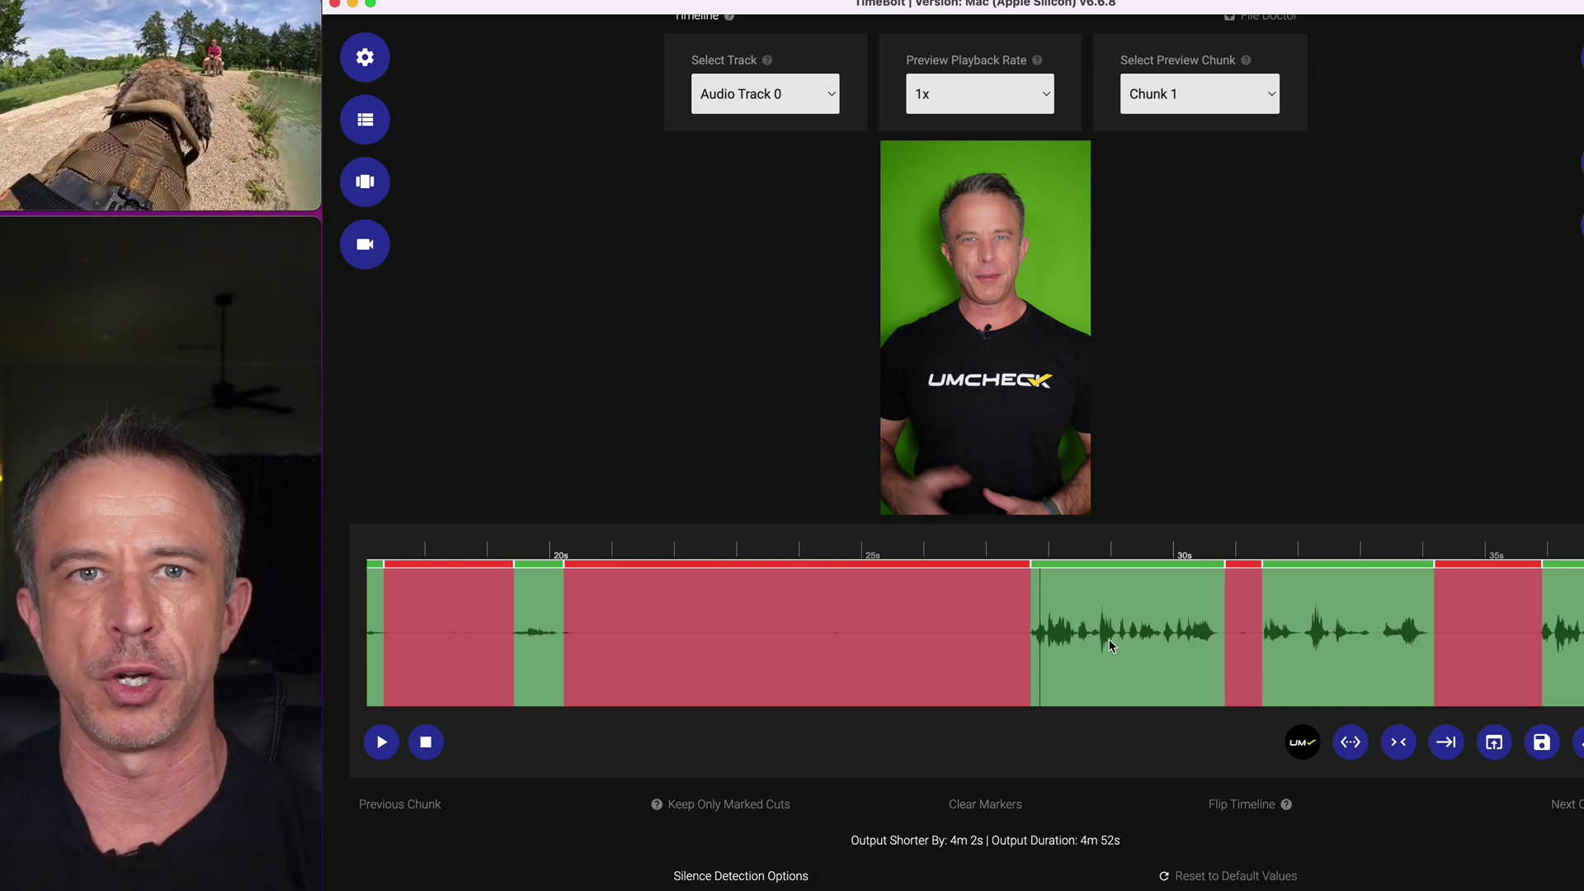
scroll(529, 449, "down", 9)
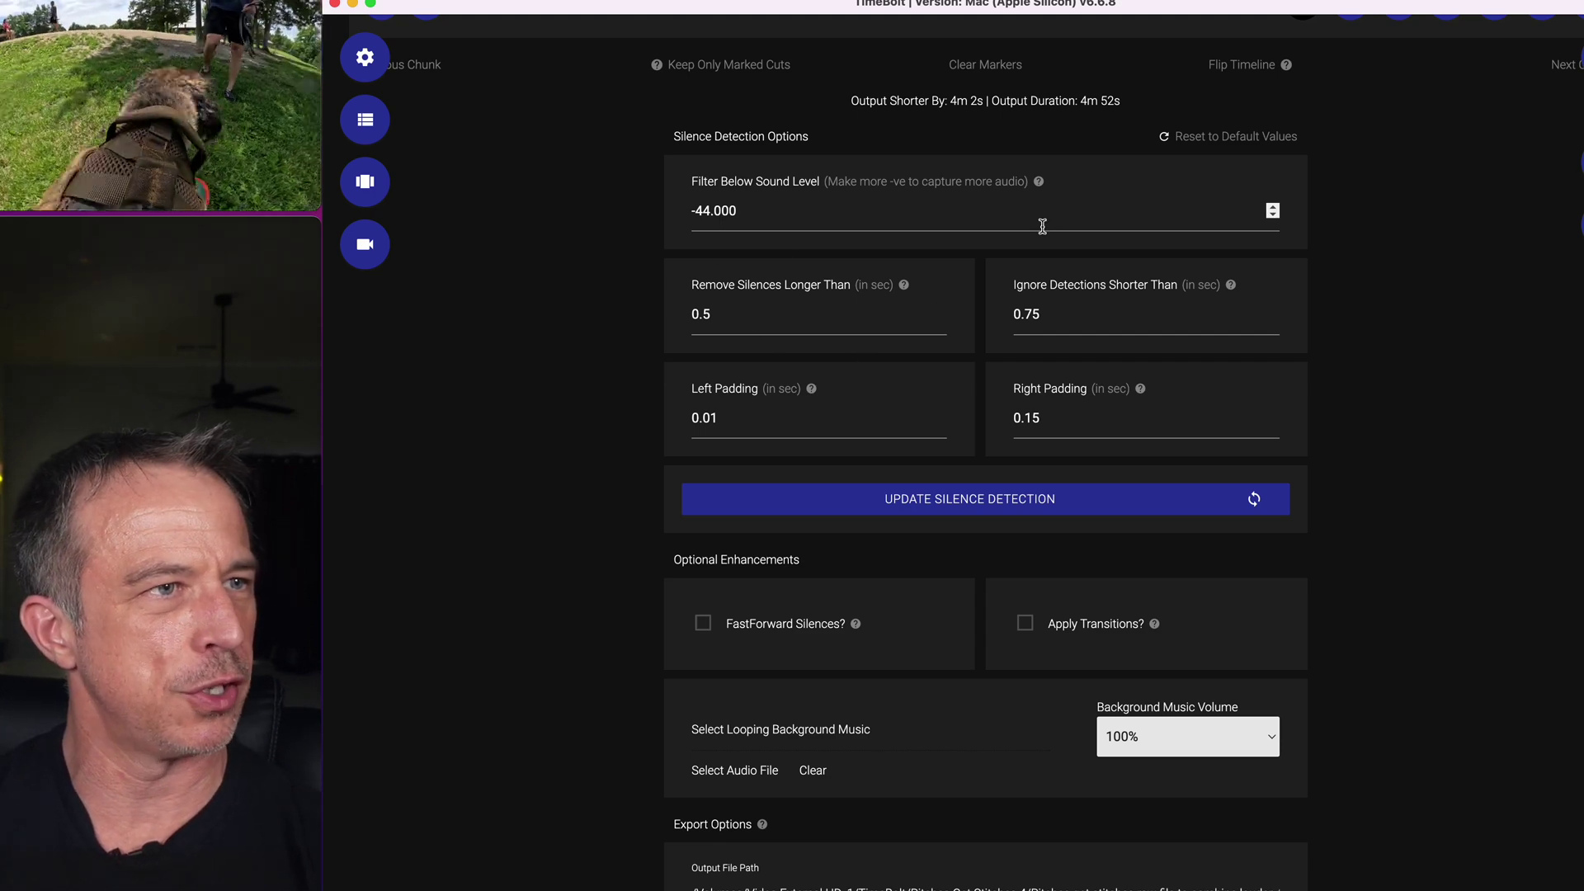
left_click(1038, 184)
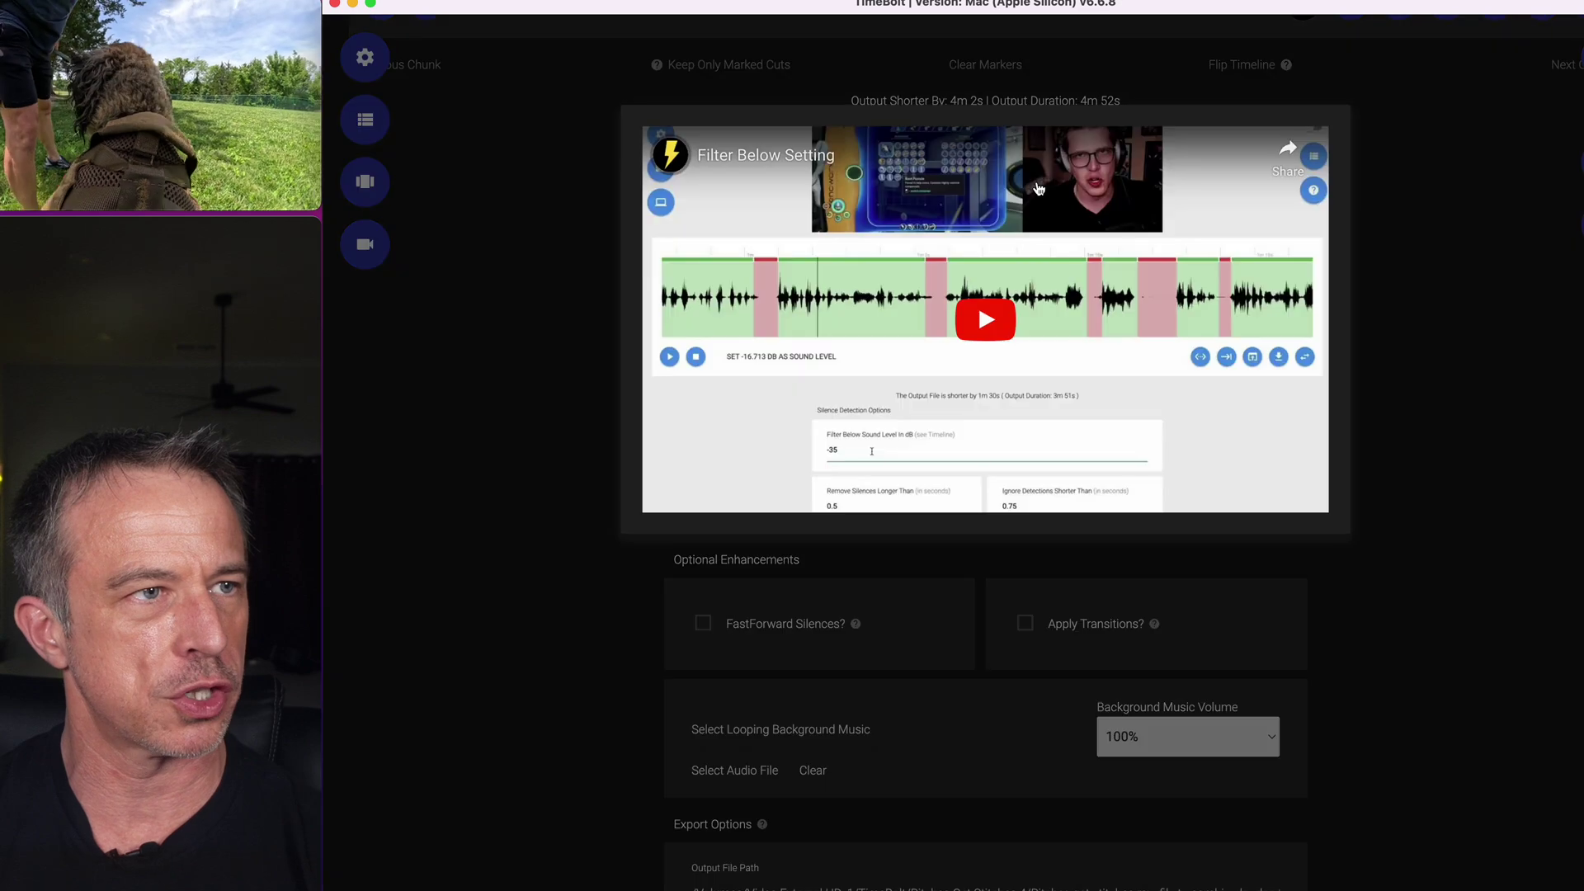
left_click(1469, 320)
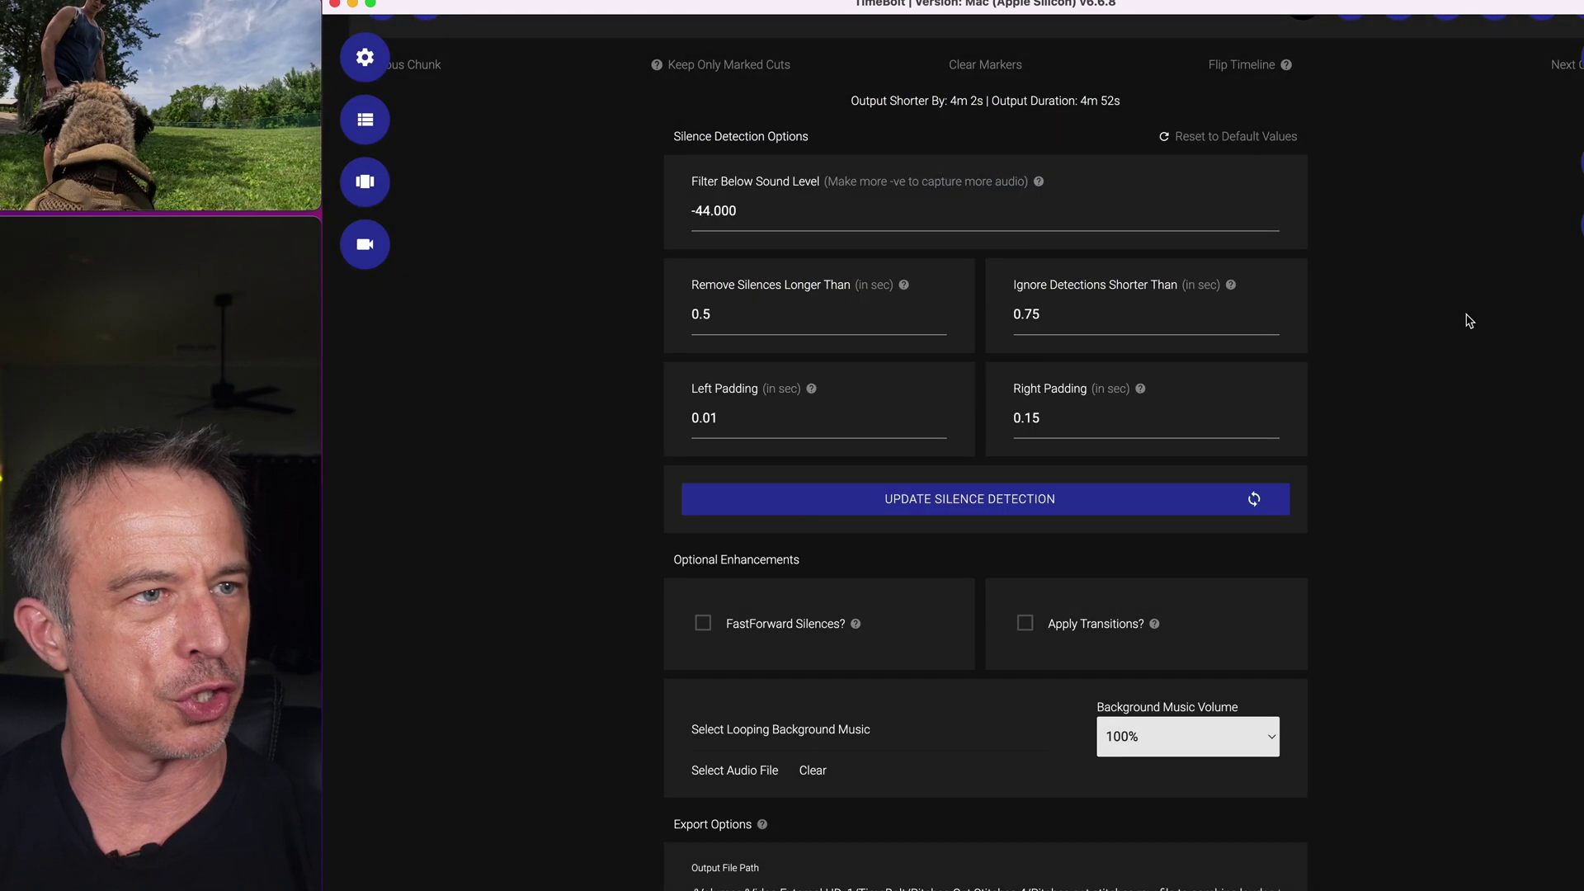
scroll(1168, 240, "up", 10)
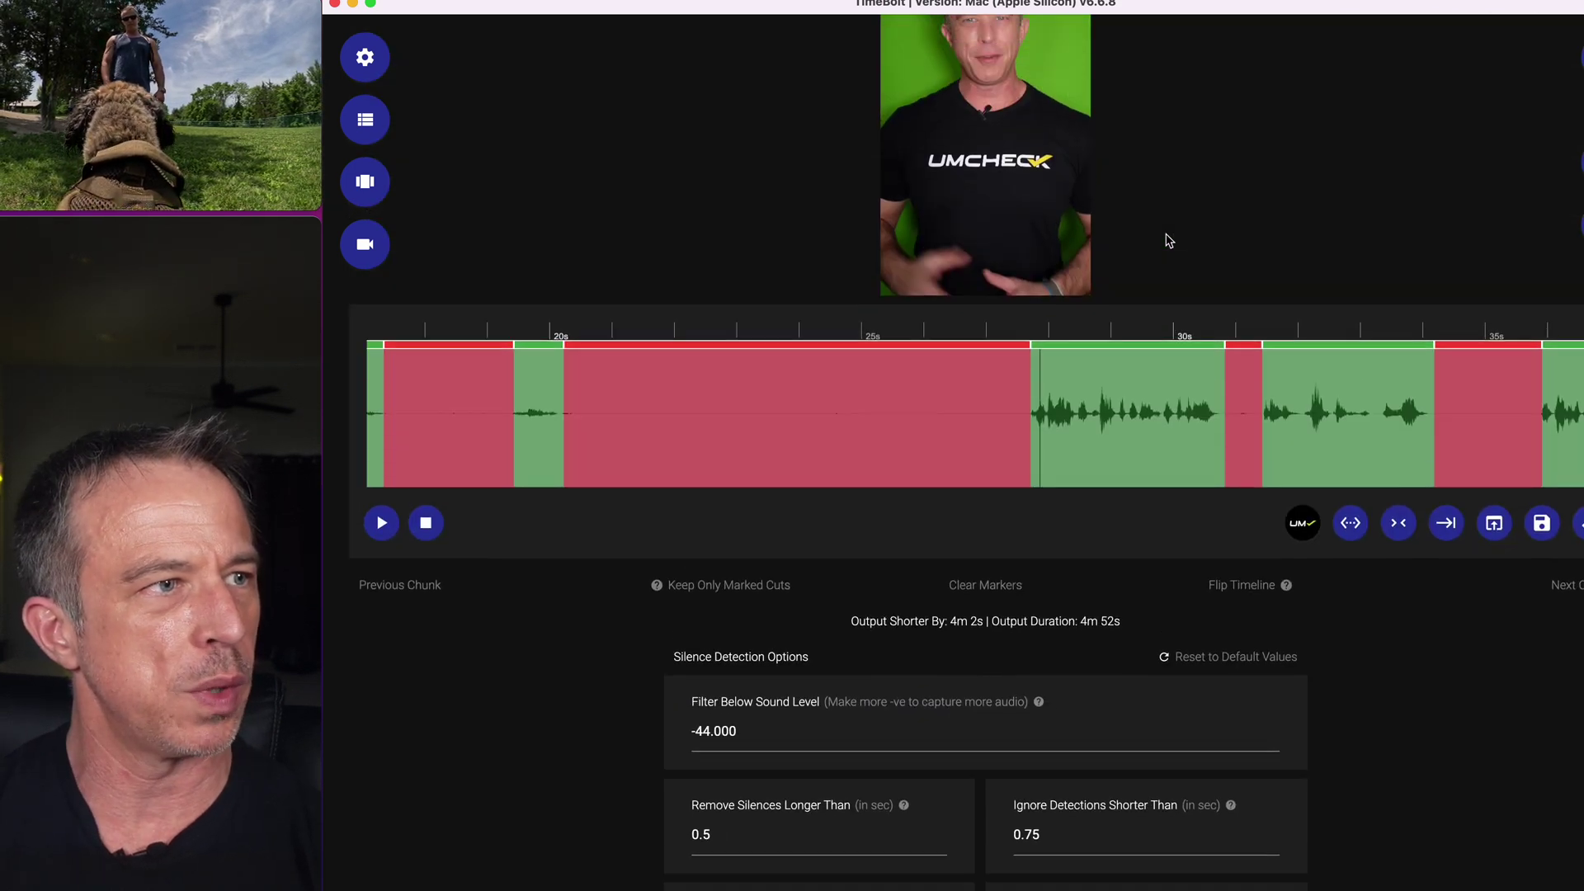
scroll(1111, 489, "right", 10)
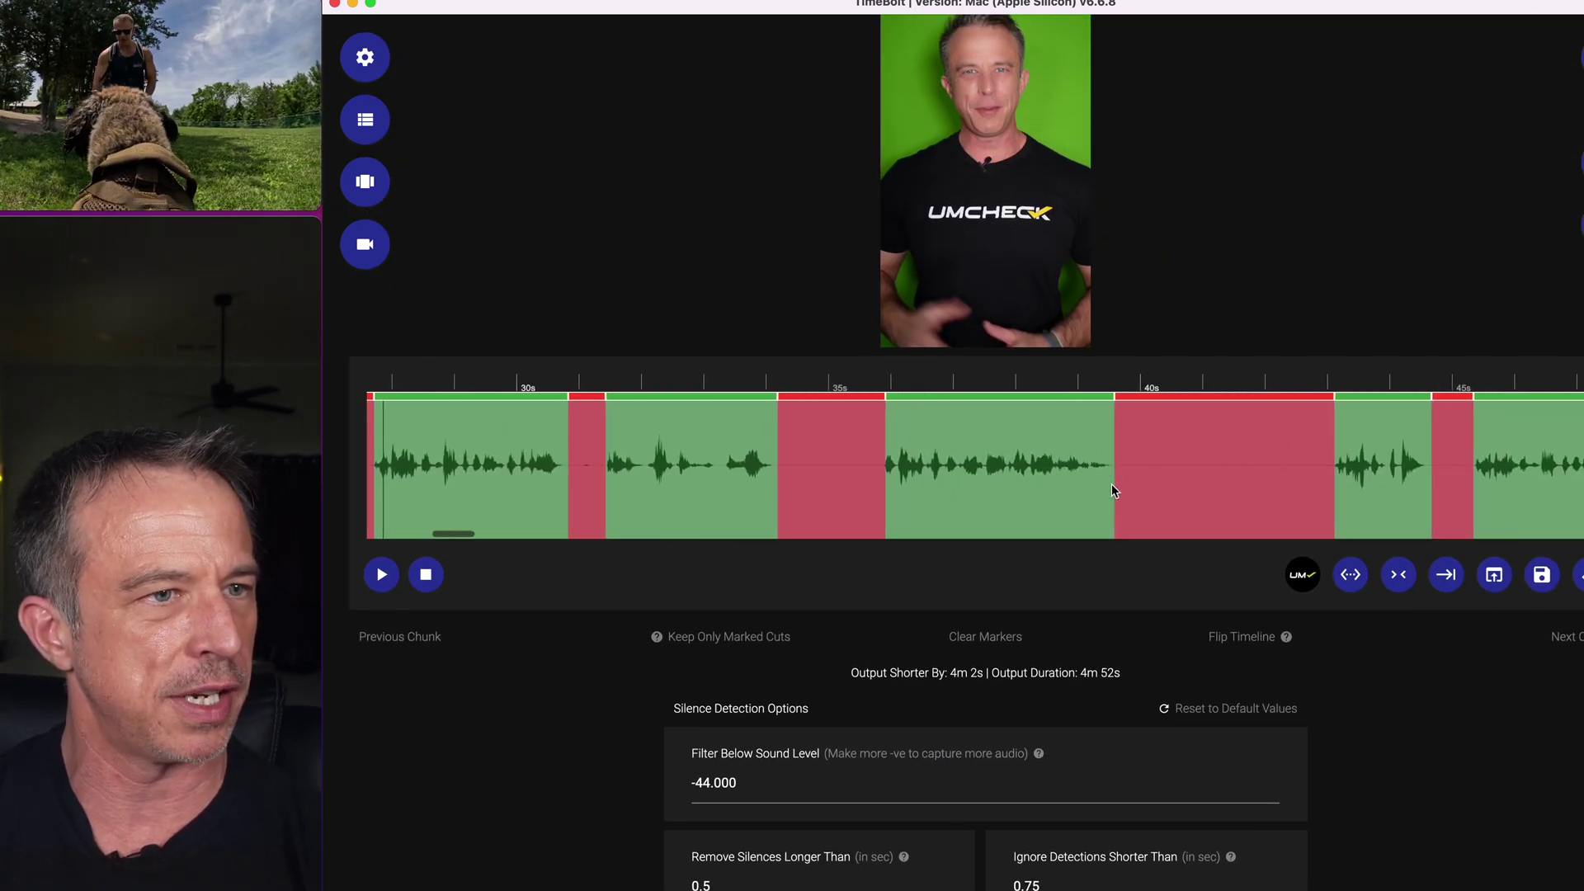
scroll(1002, 477, "right", 10)
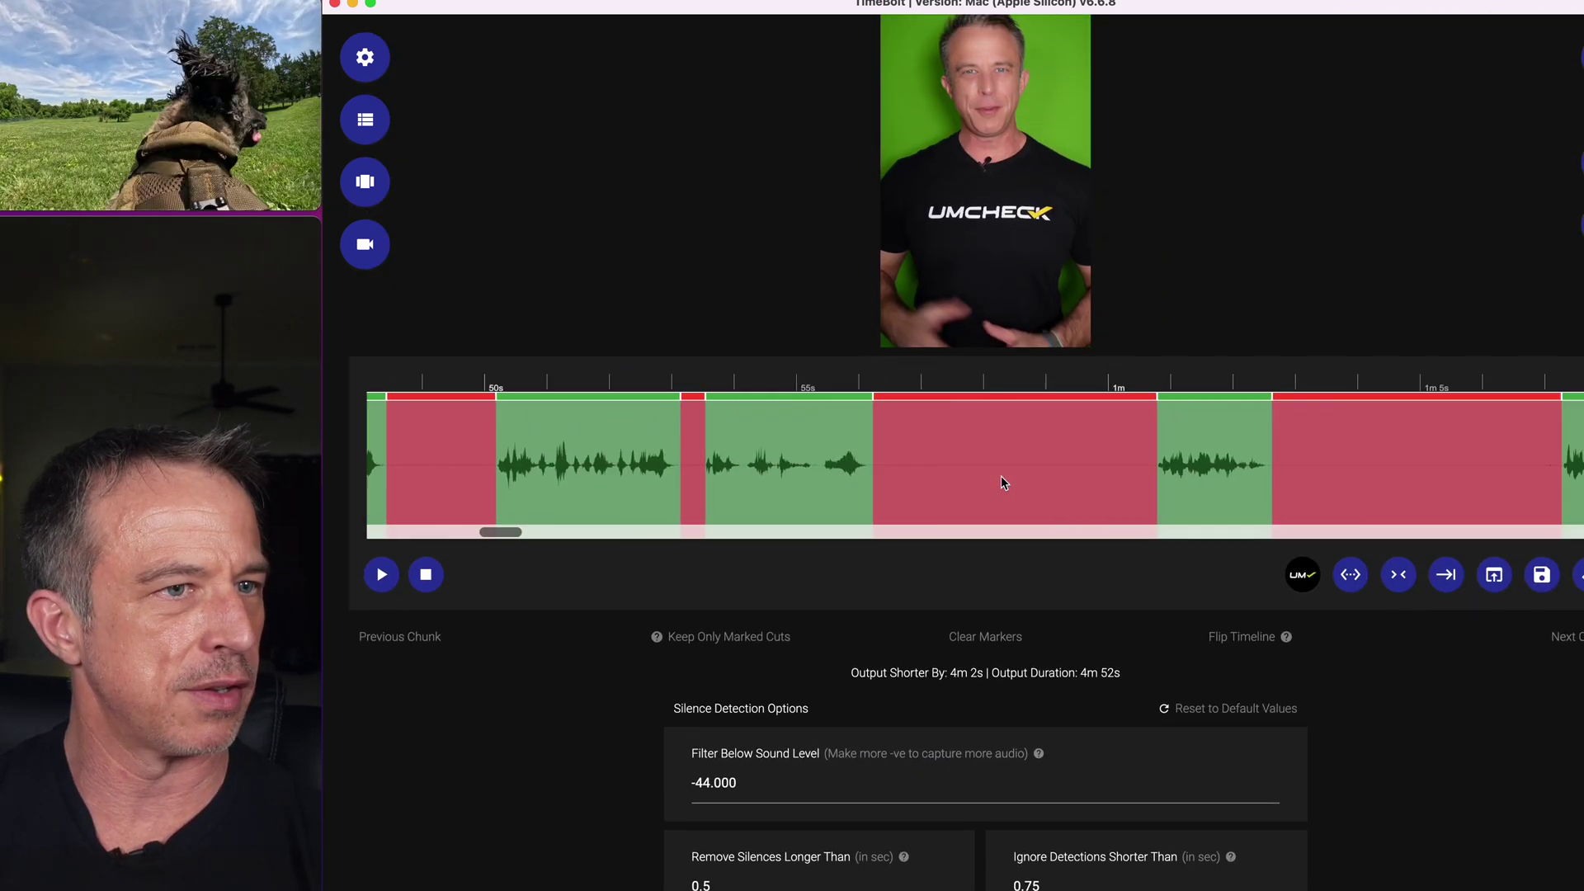
scroll(784, 472, "down", 5)
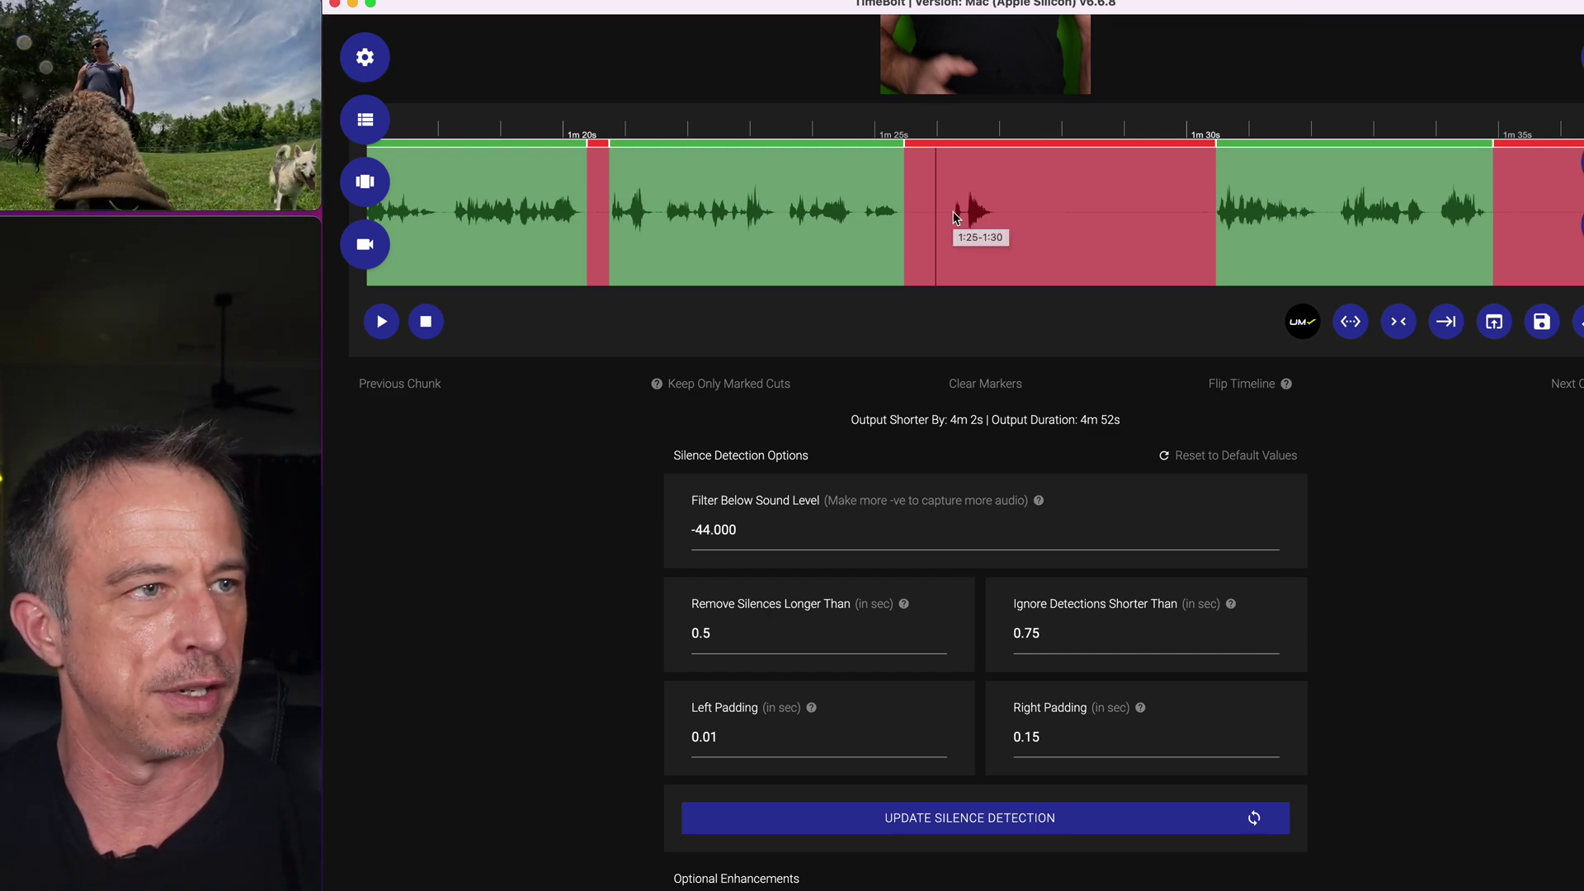
scroll(1231, 717, "up", 5)
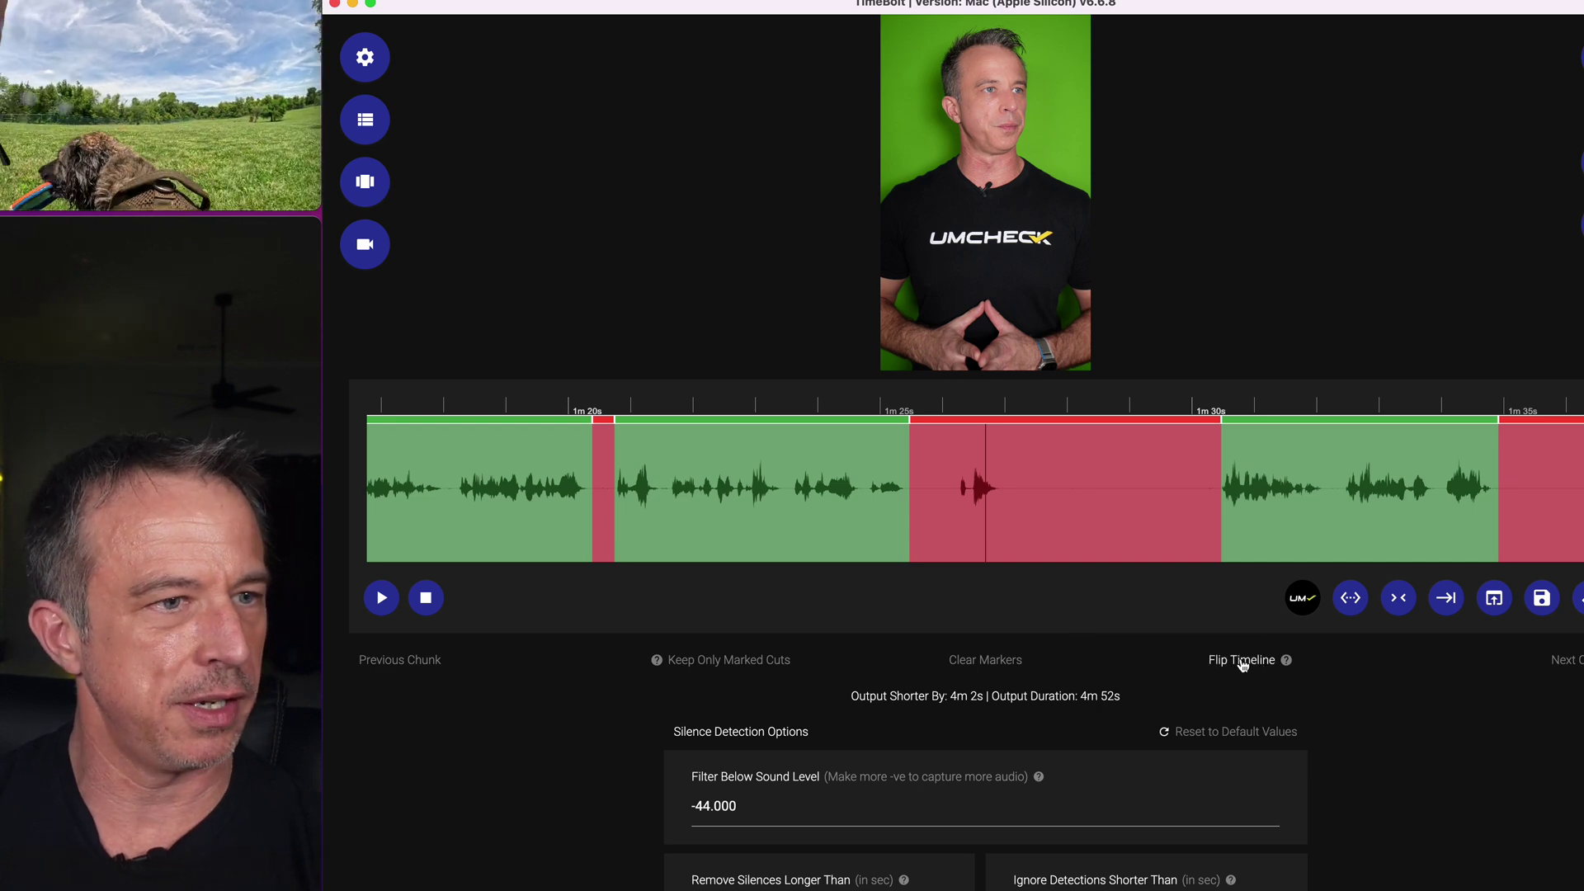
left_click(1242, 661)
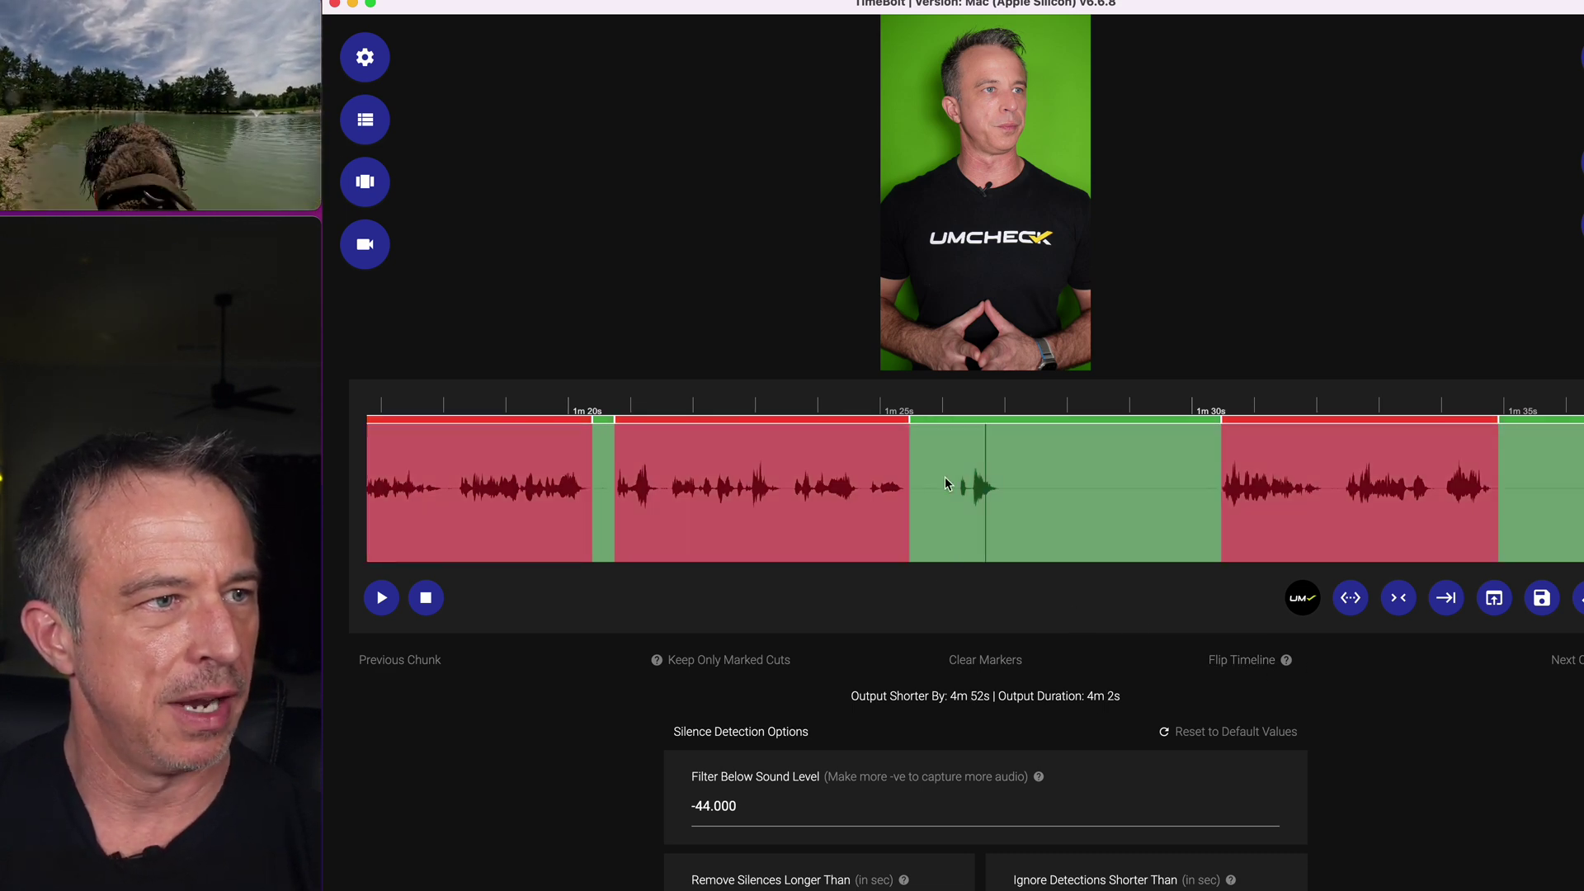
left_click(946, 483)
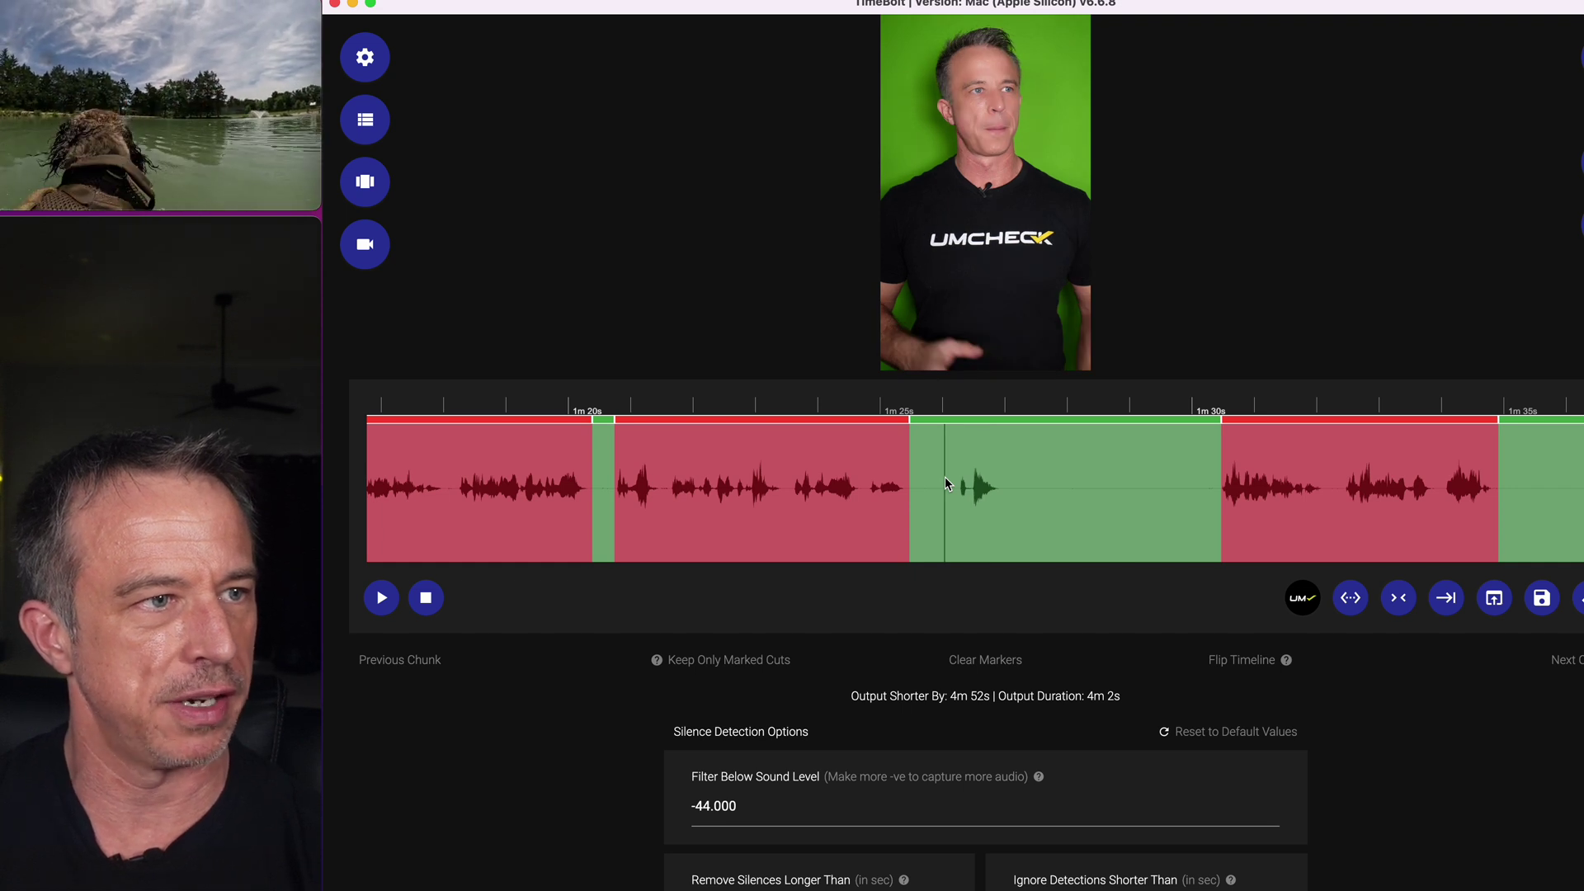
left_click(1237, 660)
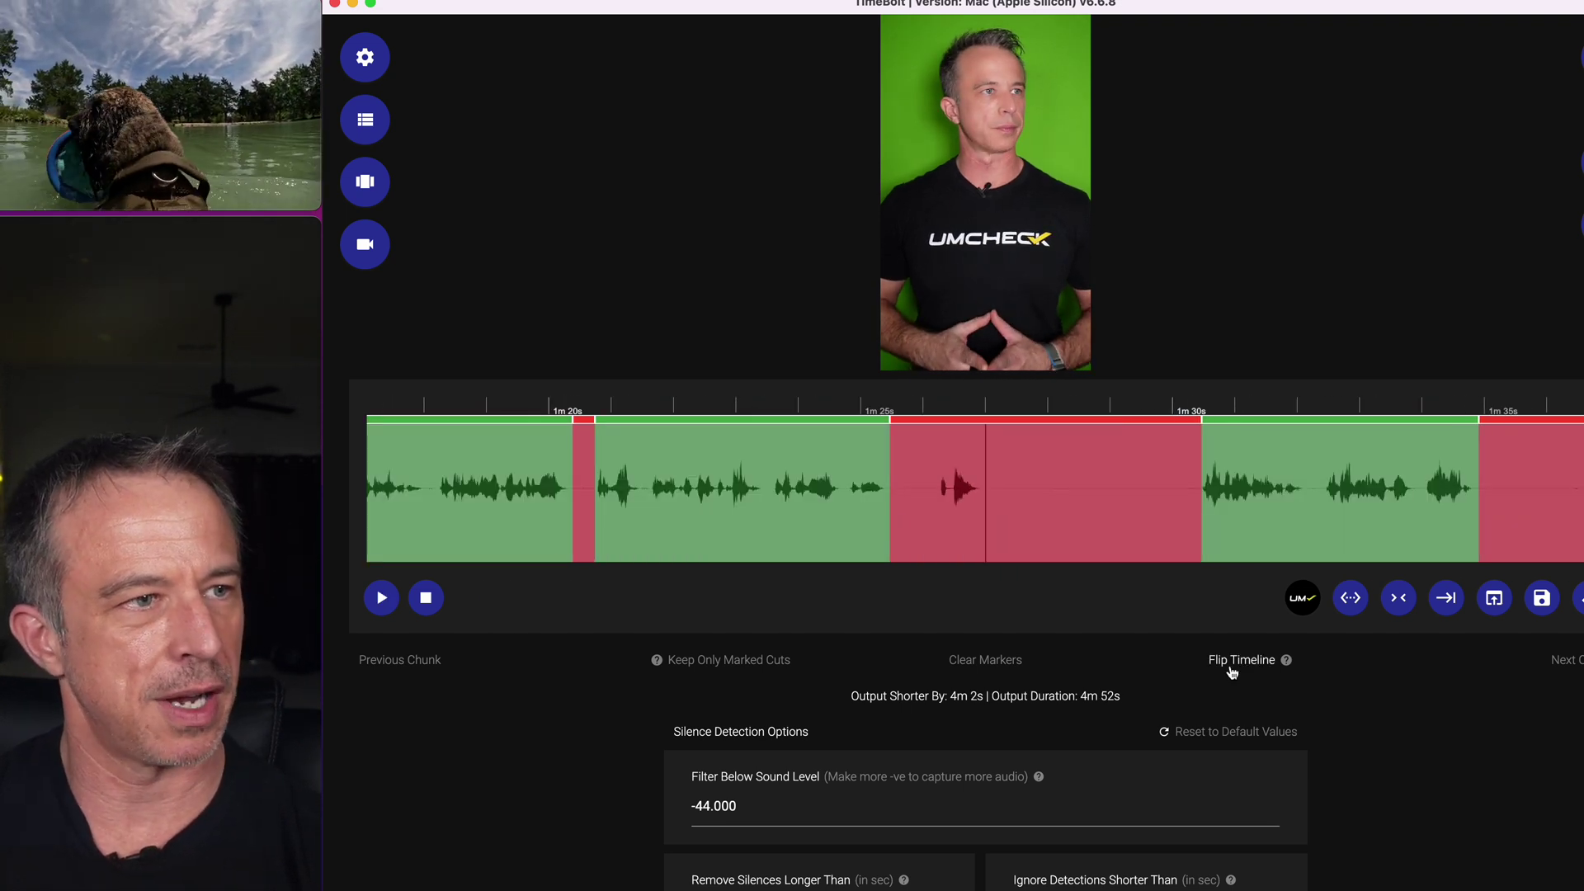
scroll(985, 533, "down", 6)
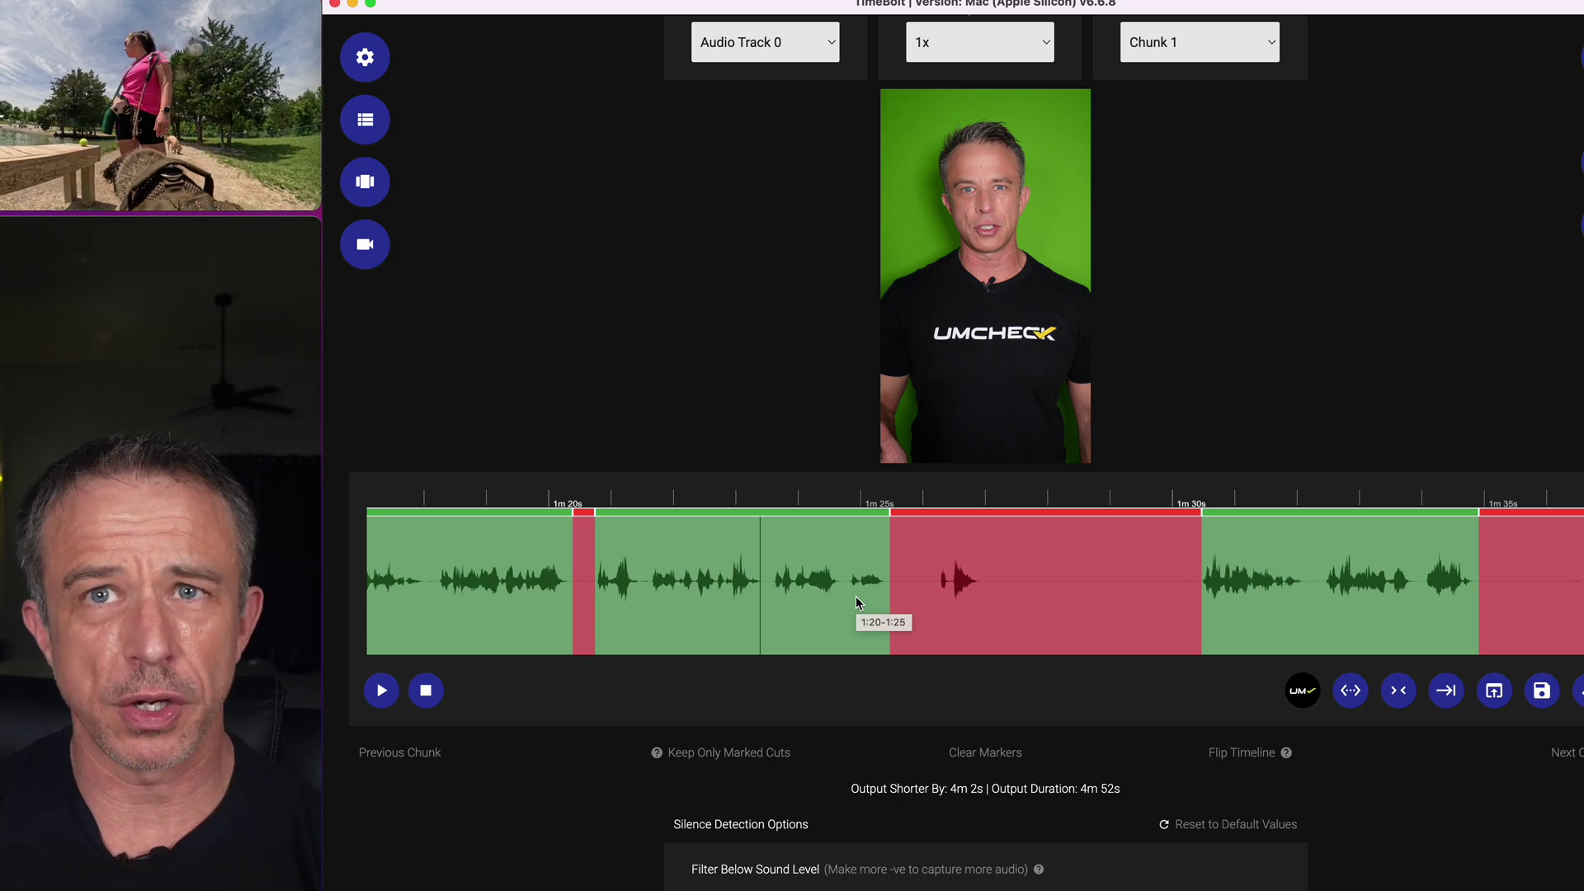
Add 'type' to the filler-word list, enable false-start detection, and turn off the flagged words
left_click(1305, 703)
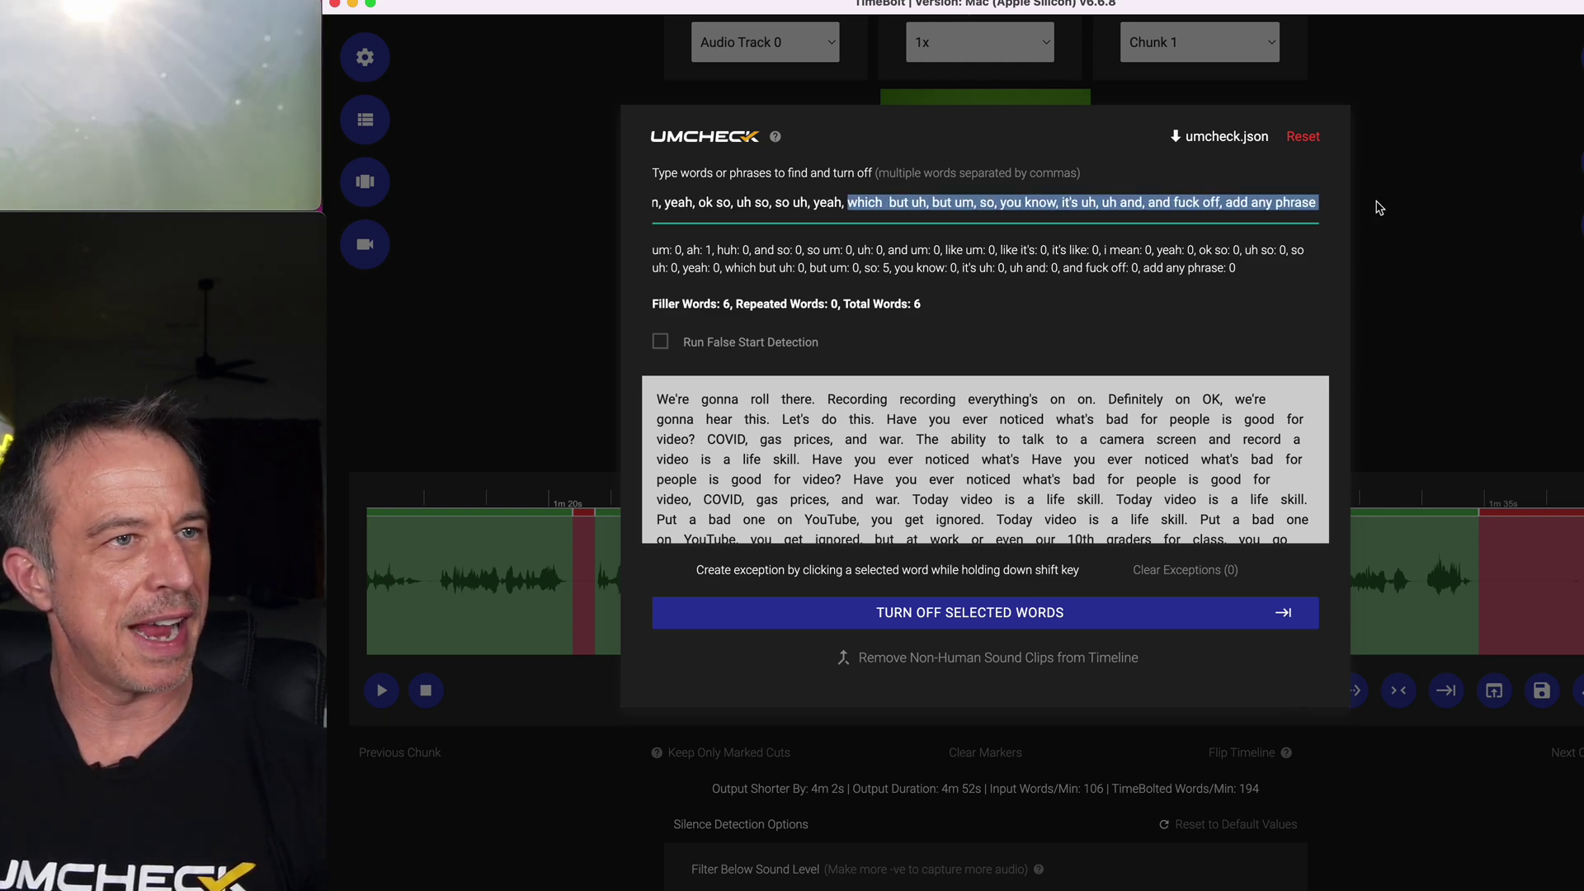
left_click(1315, 203)
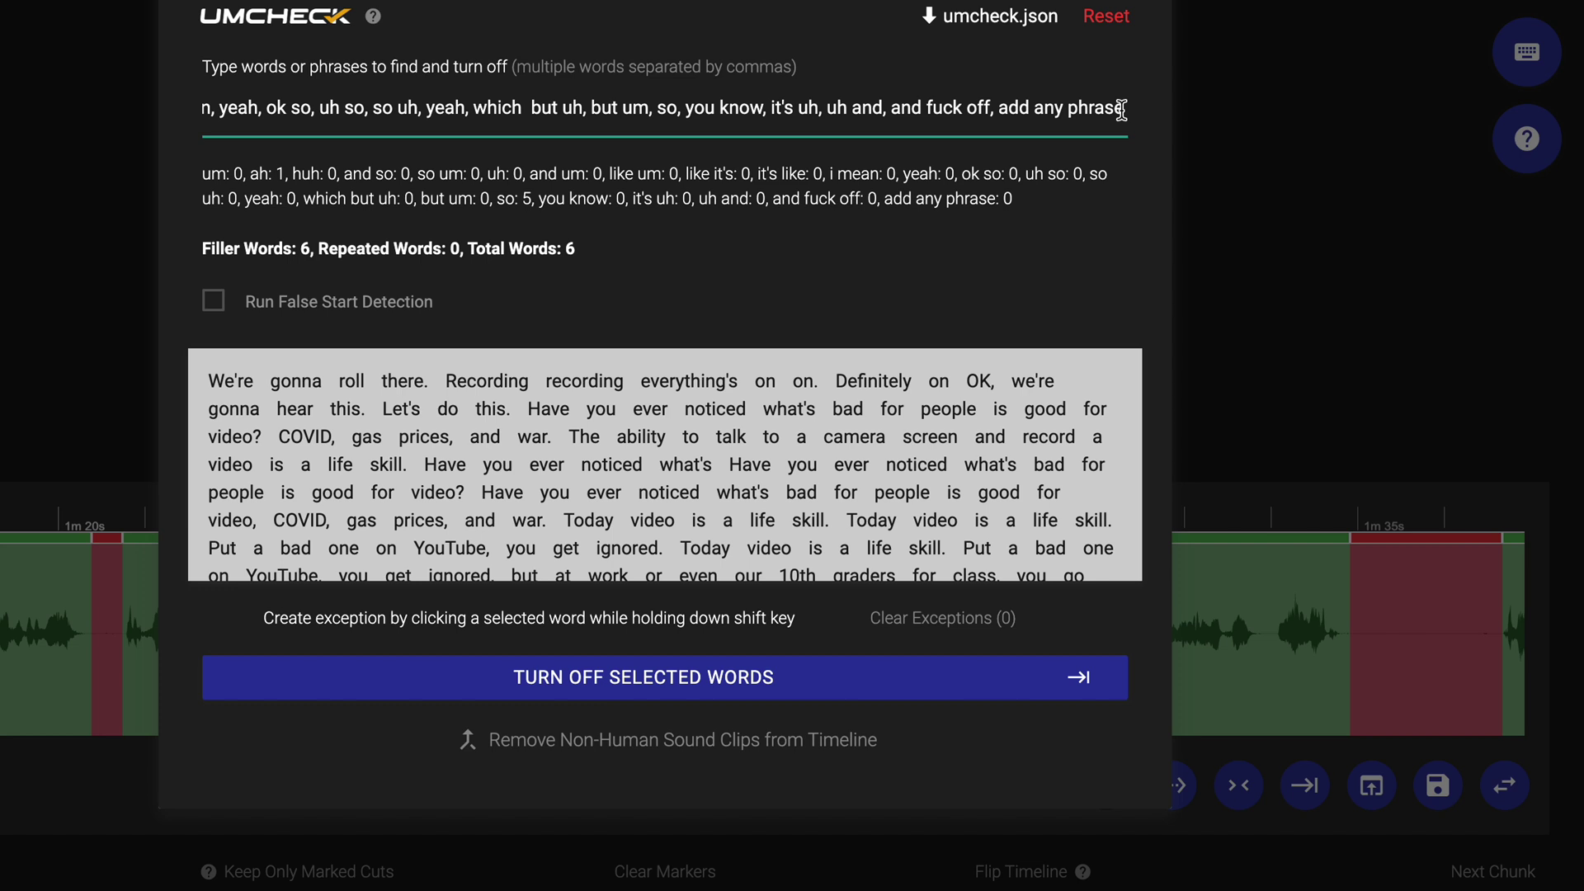
type(", type")
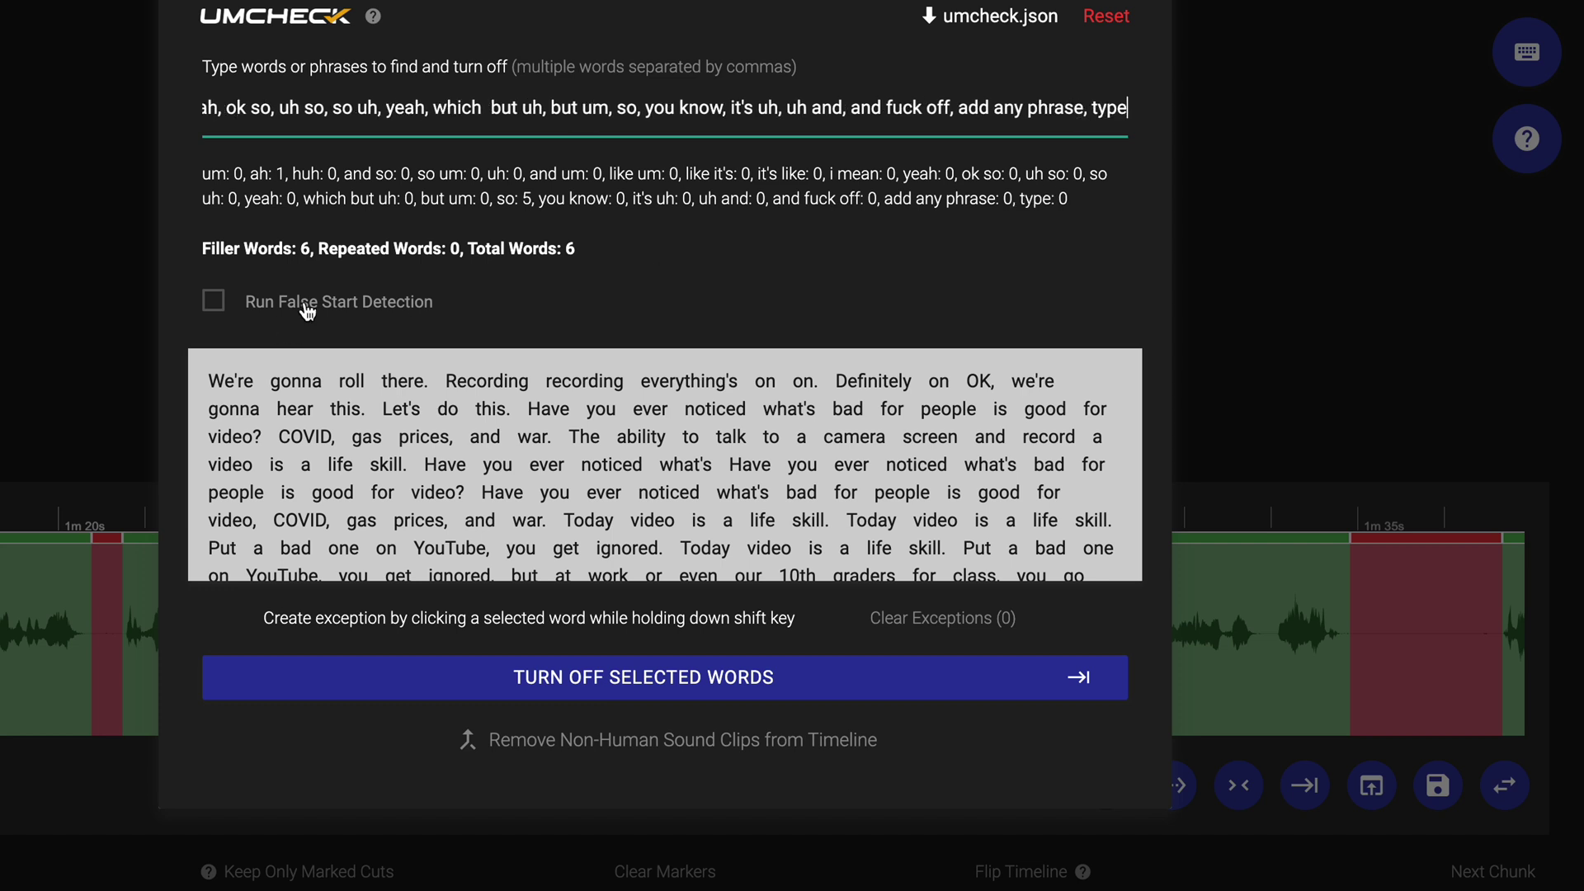
left_click(305, 304)
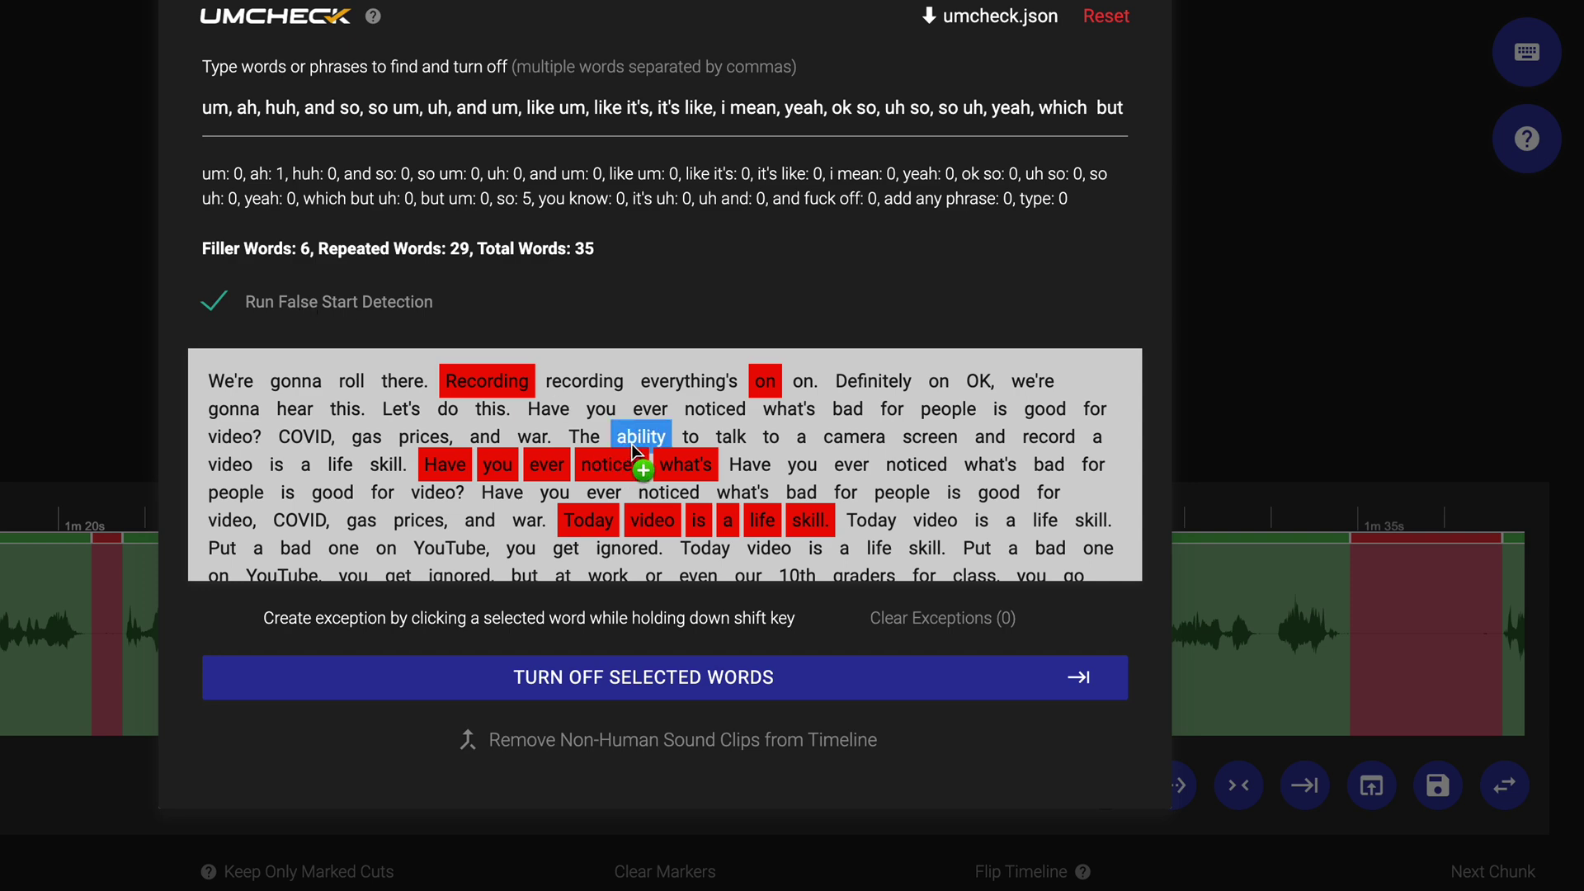
scroll(896, 503, "down", 1)
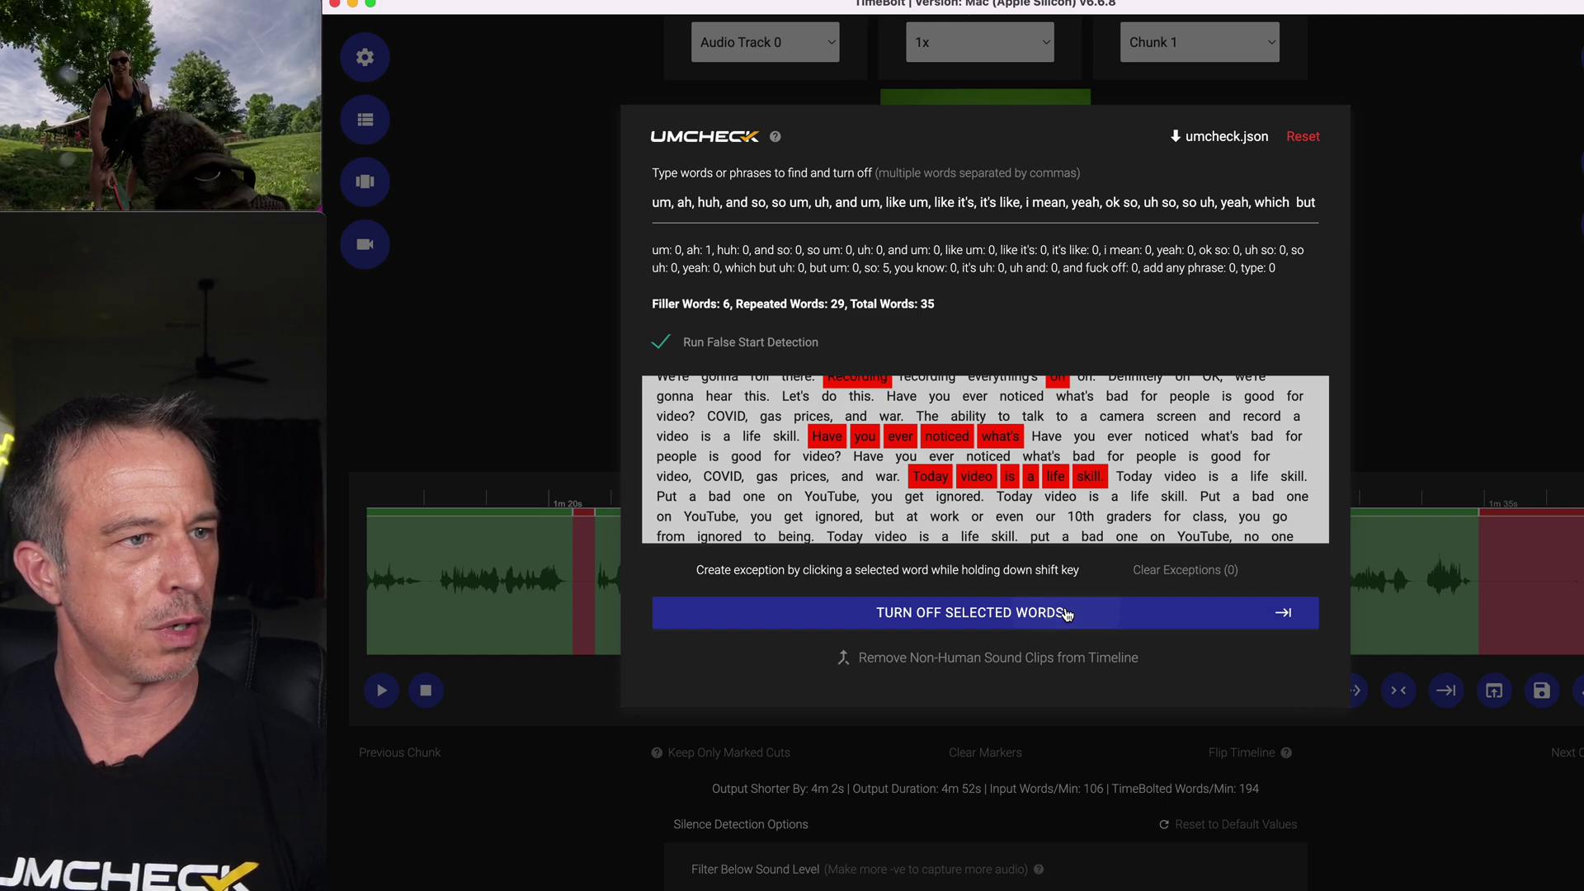
left_click(1066, 614)
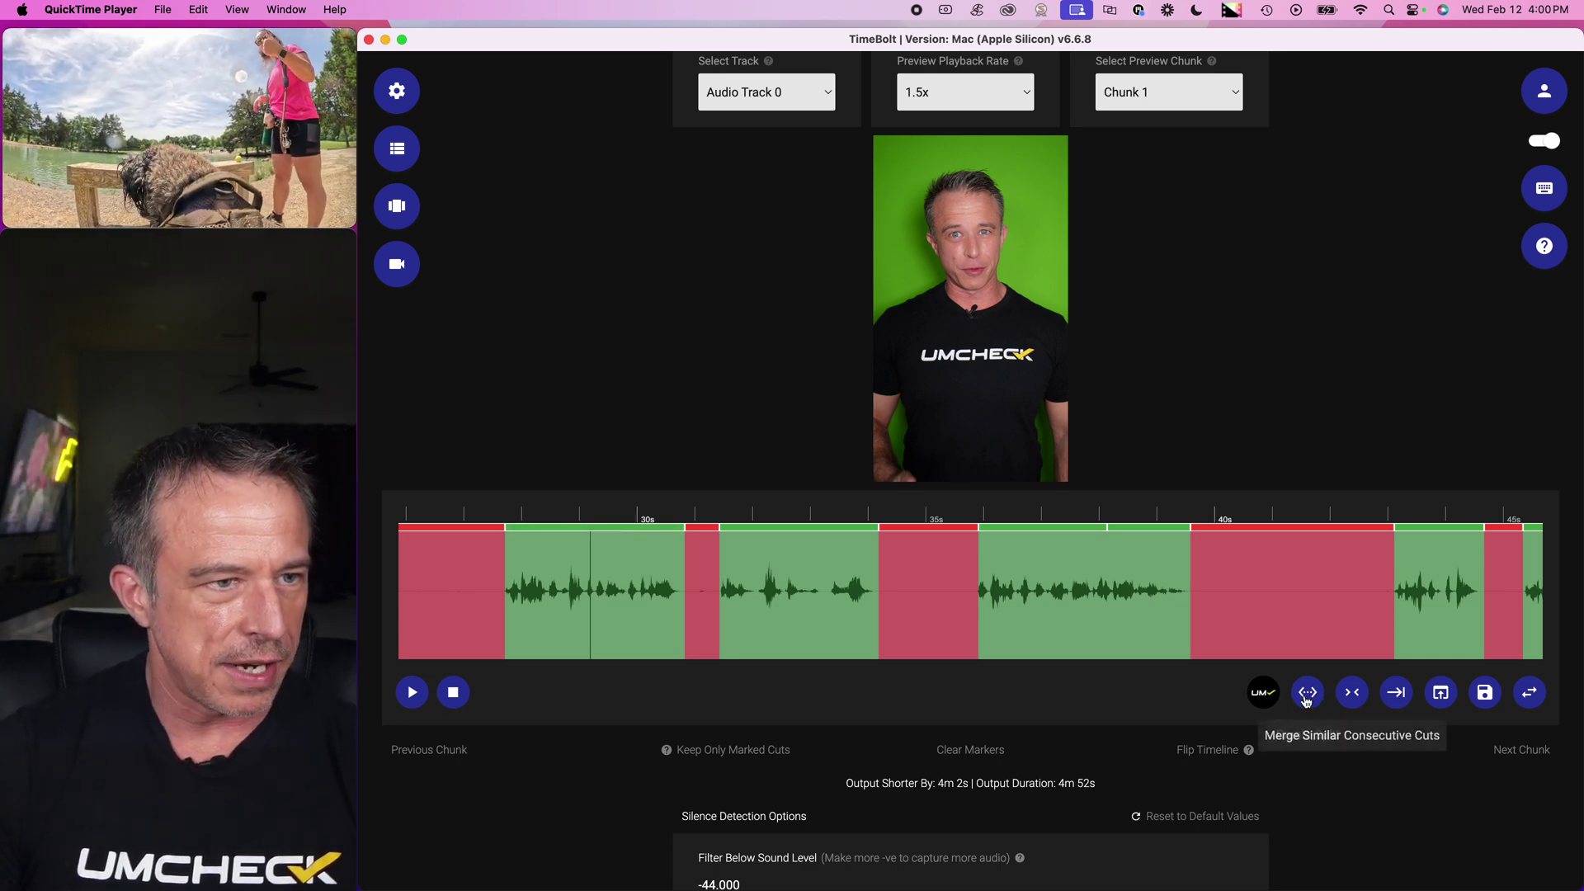
Add a split marker at the playhead just before 30 seconds
left_click(1307, 695)
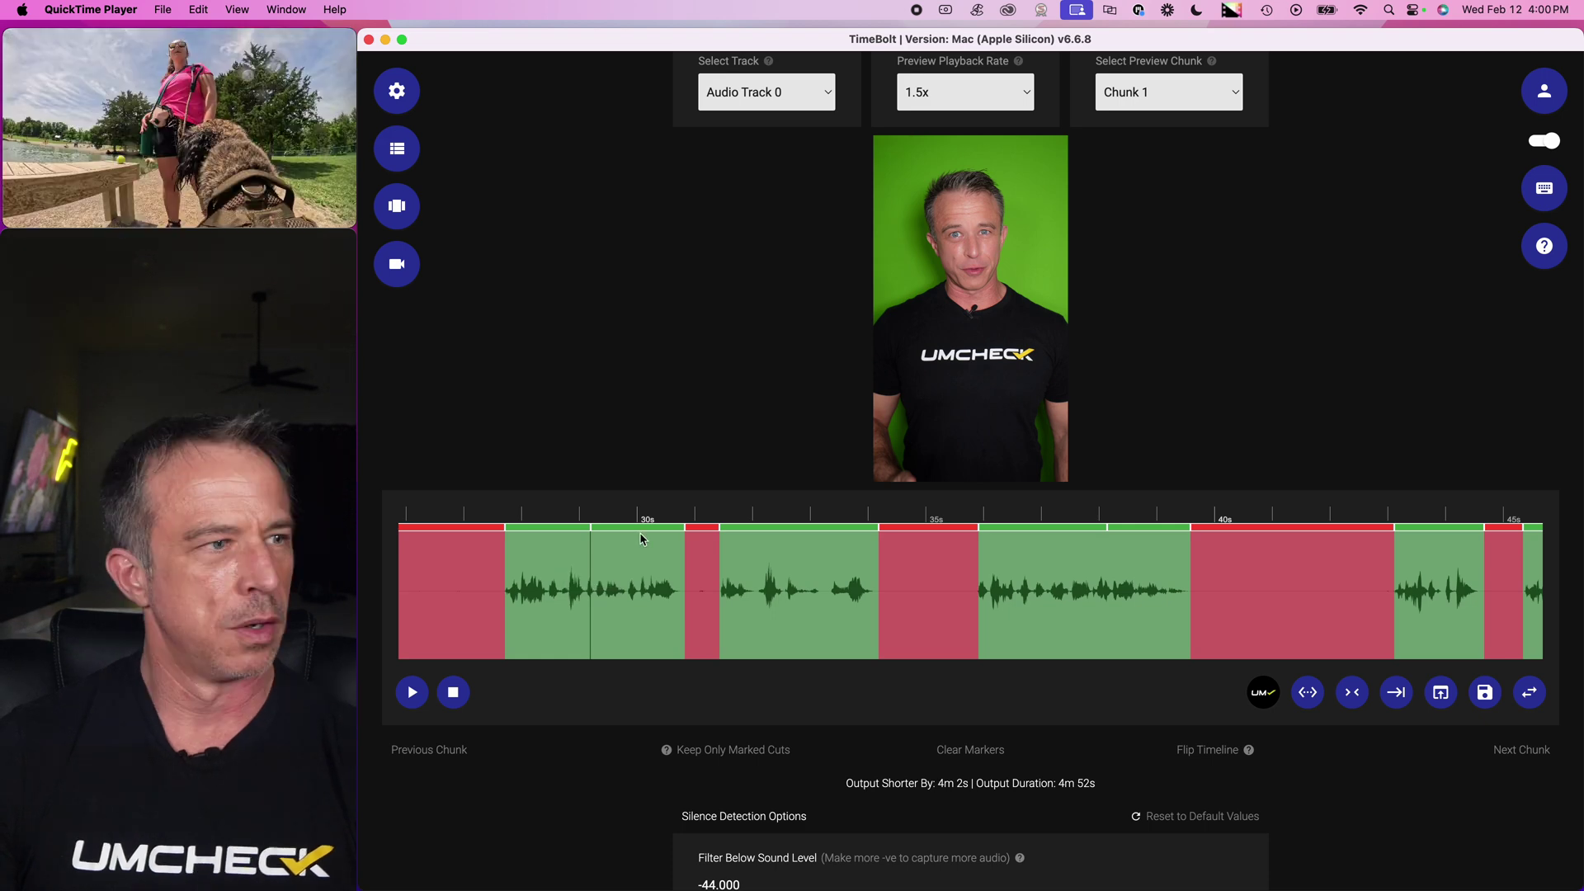
Set preview playback to 1.5x and preview the first kept section
left_click(939, 94)
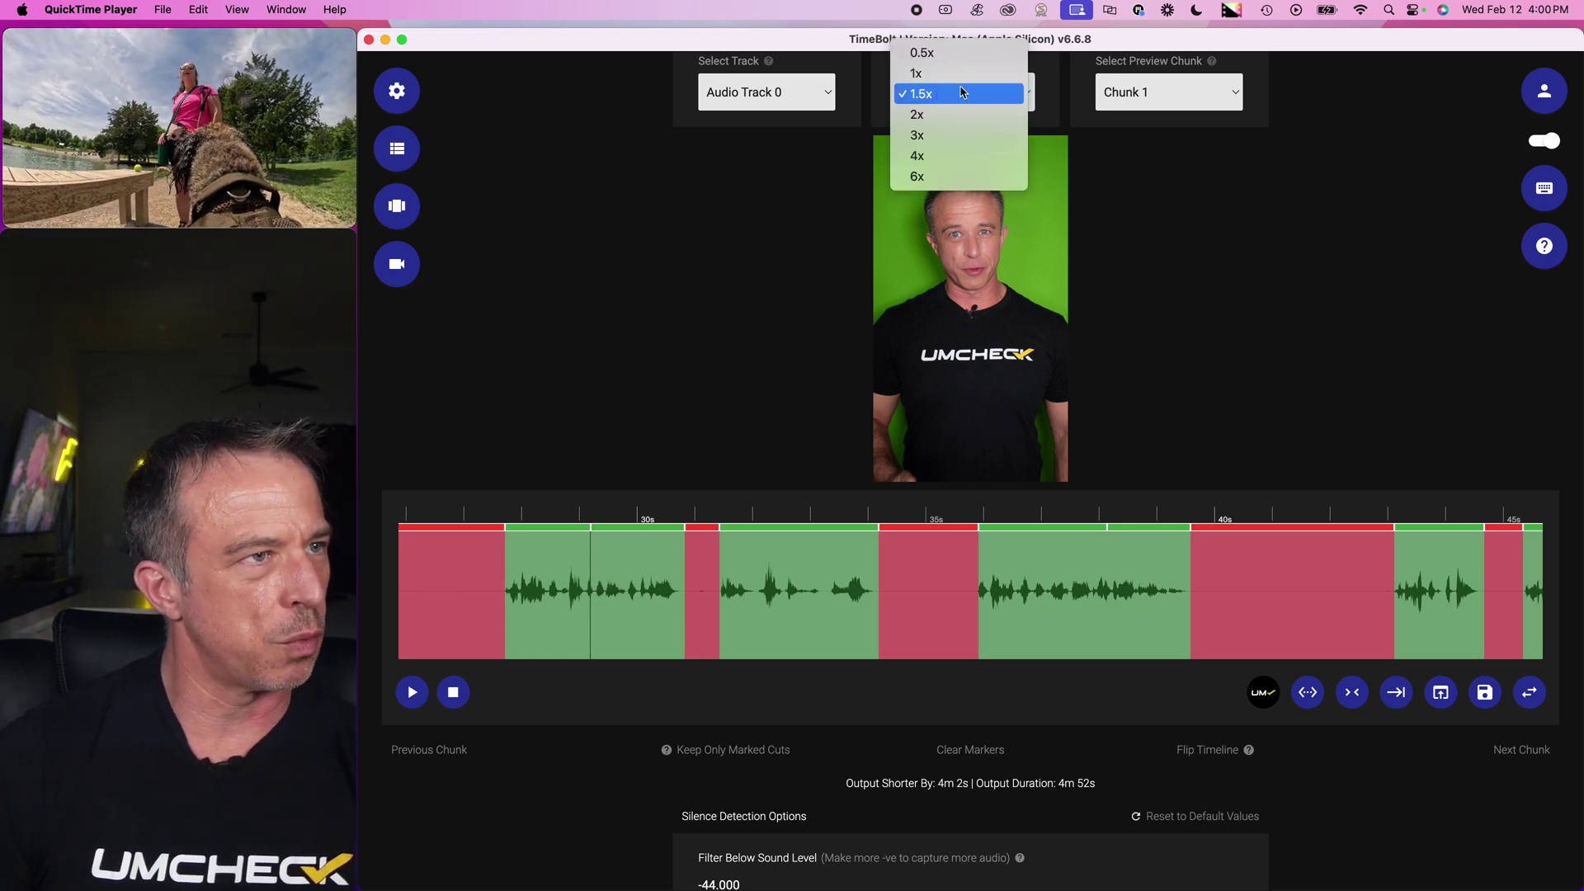
left_click(962, 92)
left_click(573, 583)
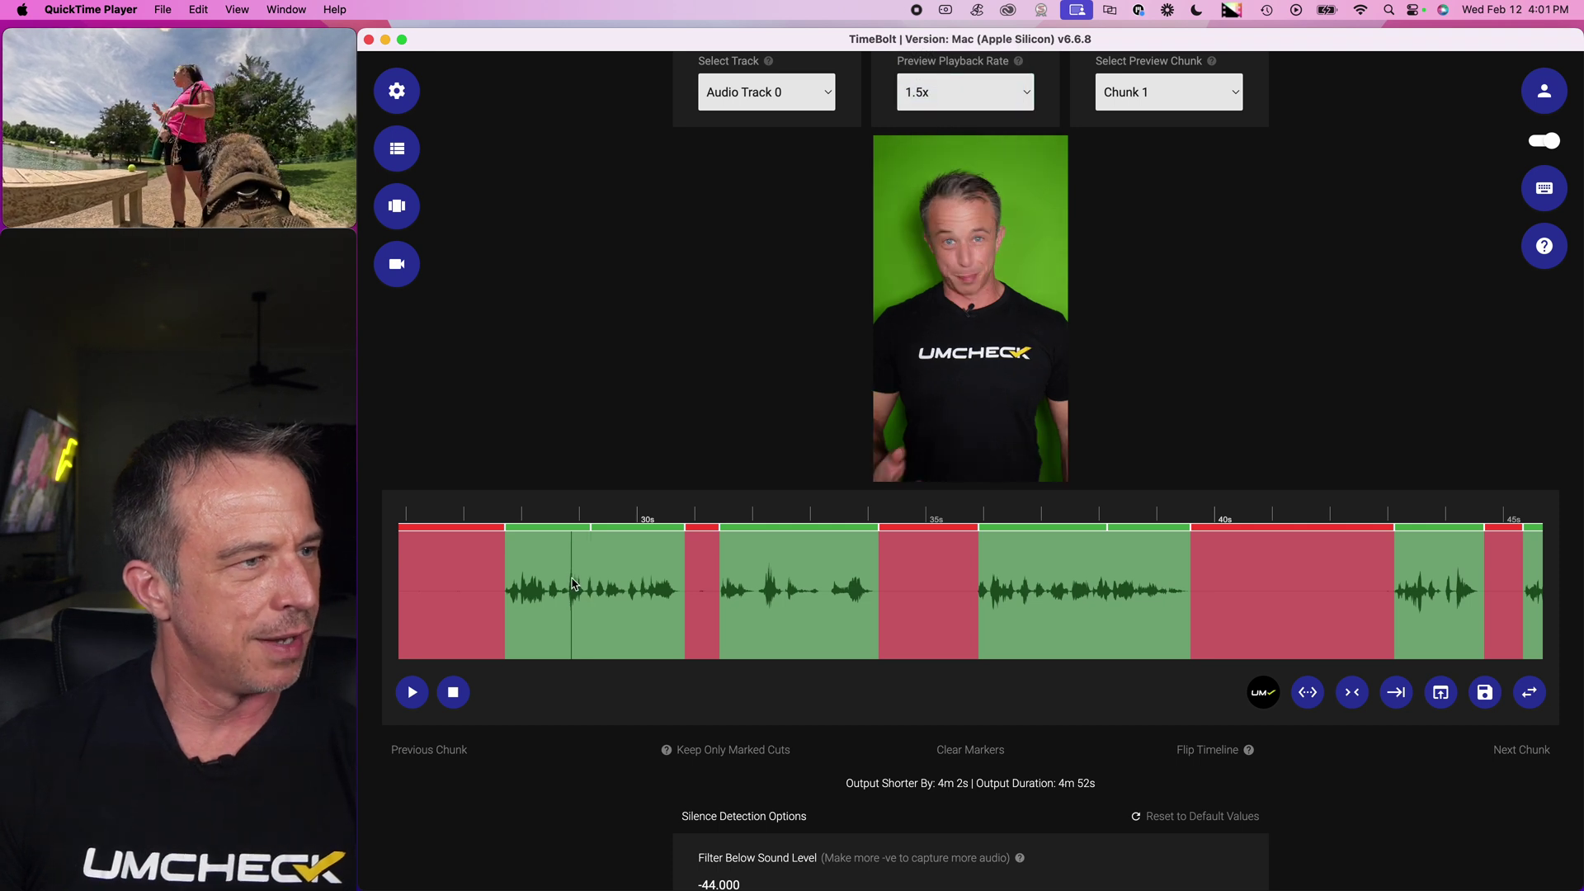
key("space")
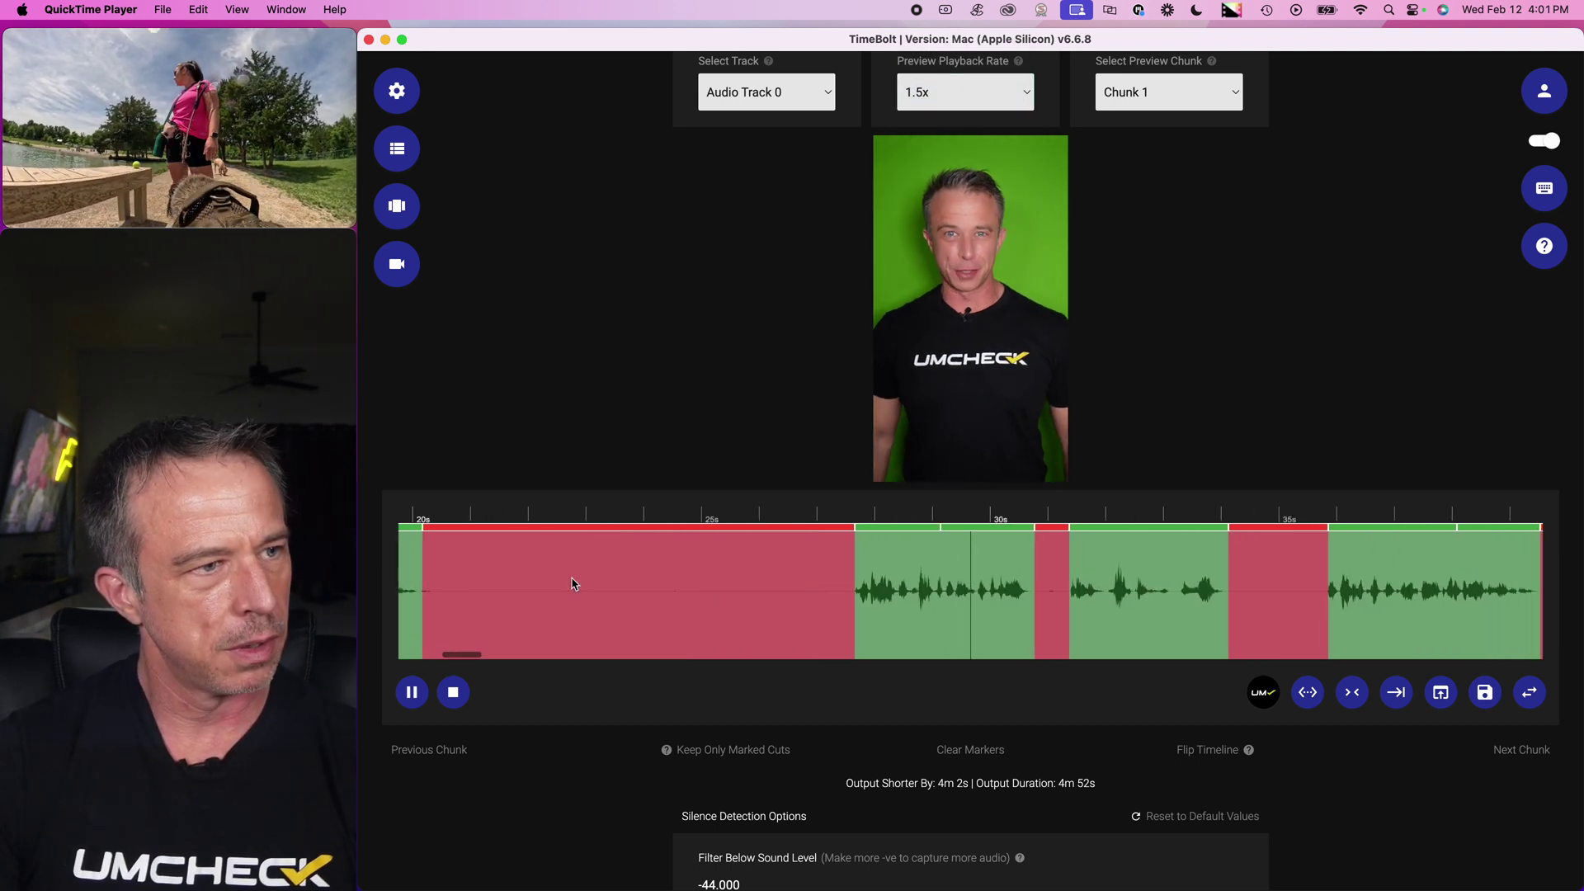
key("space")
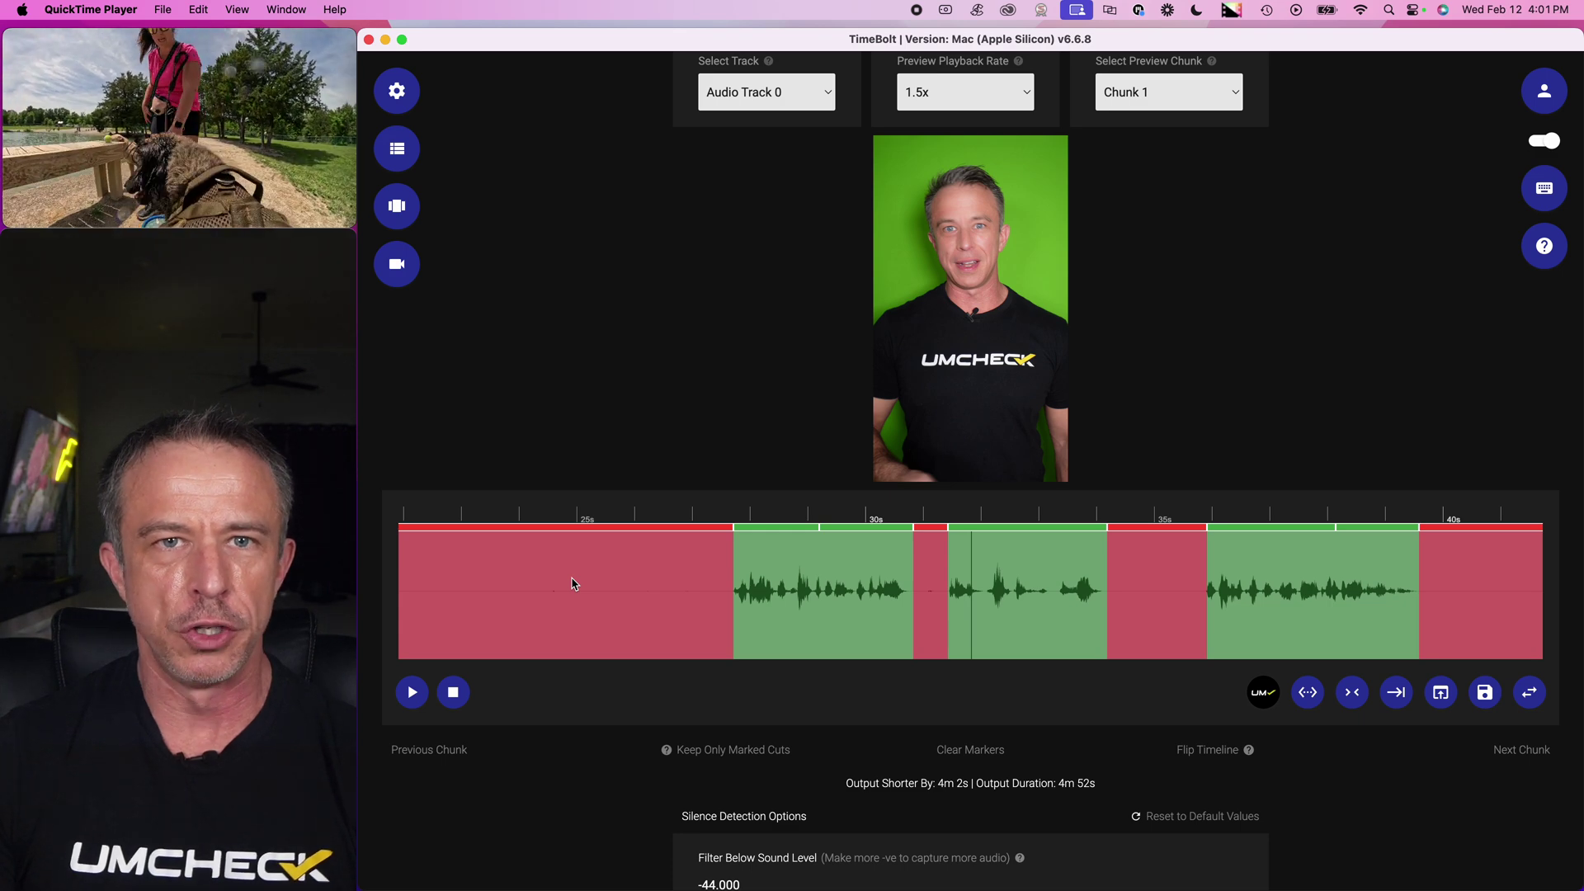
scroll(607, 594, "right", 5)
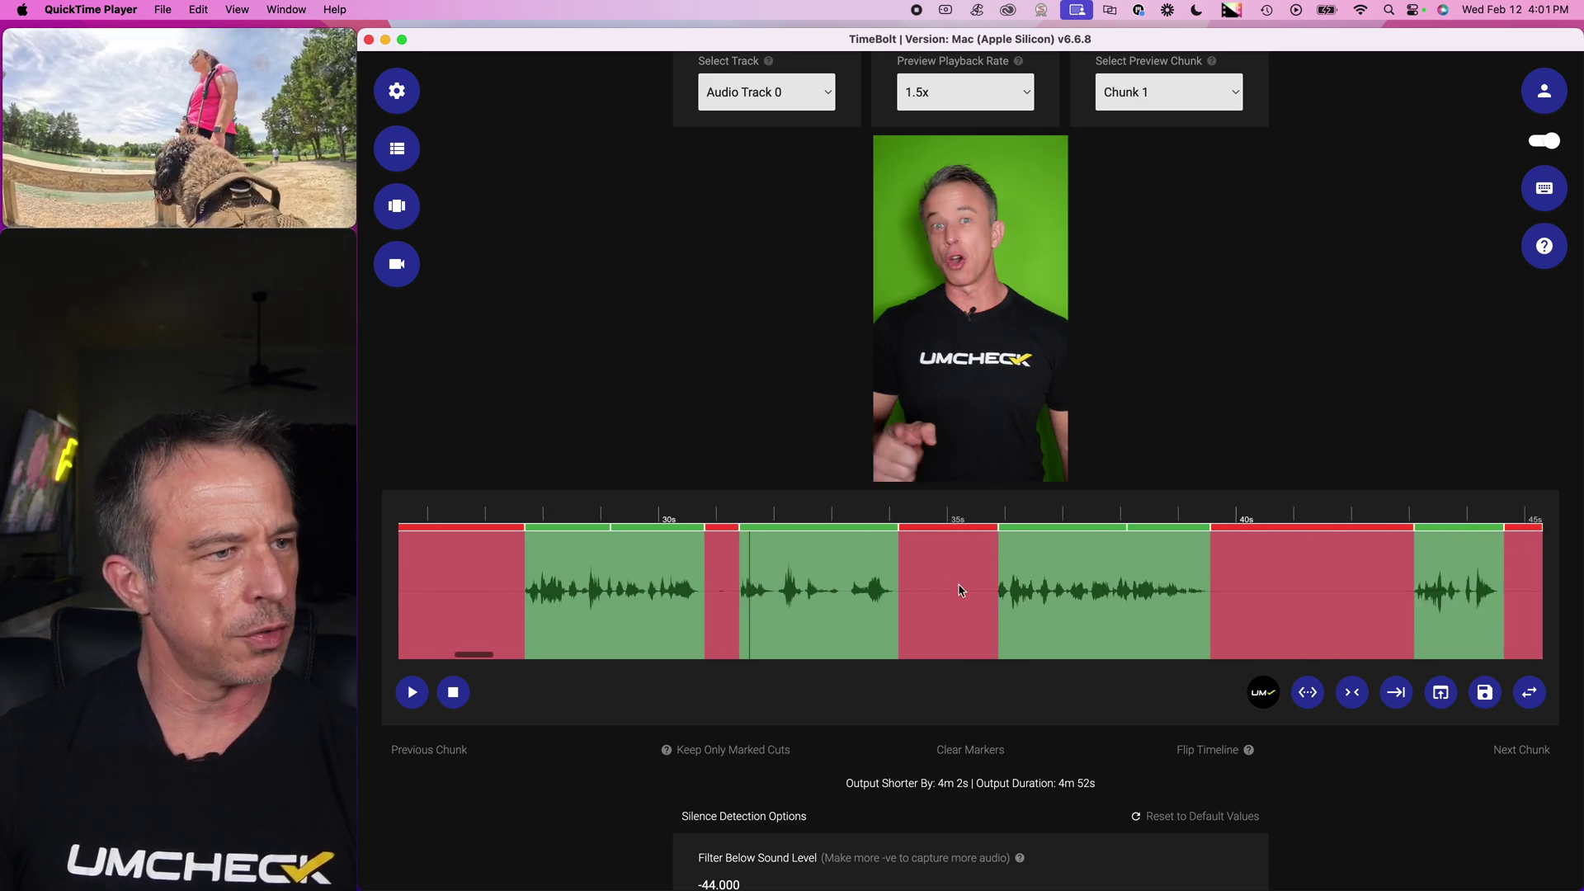
scroll(960, 590, "left", 4)
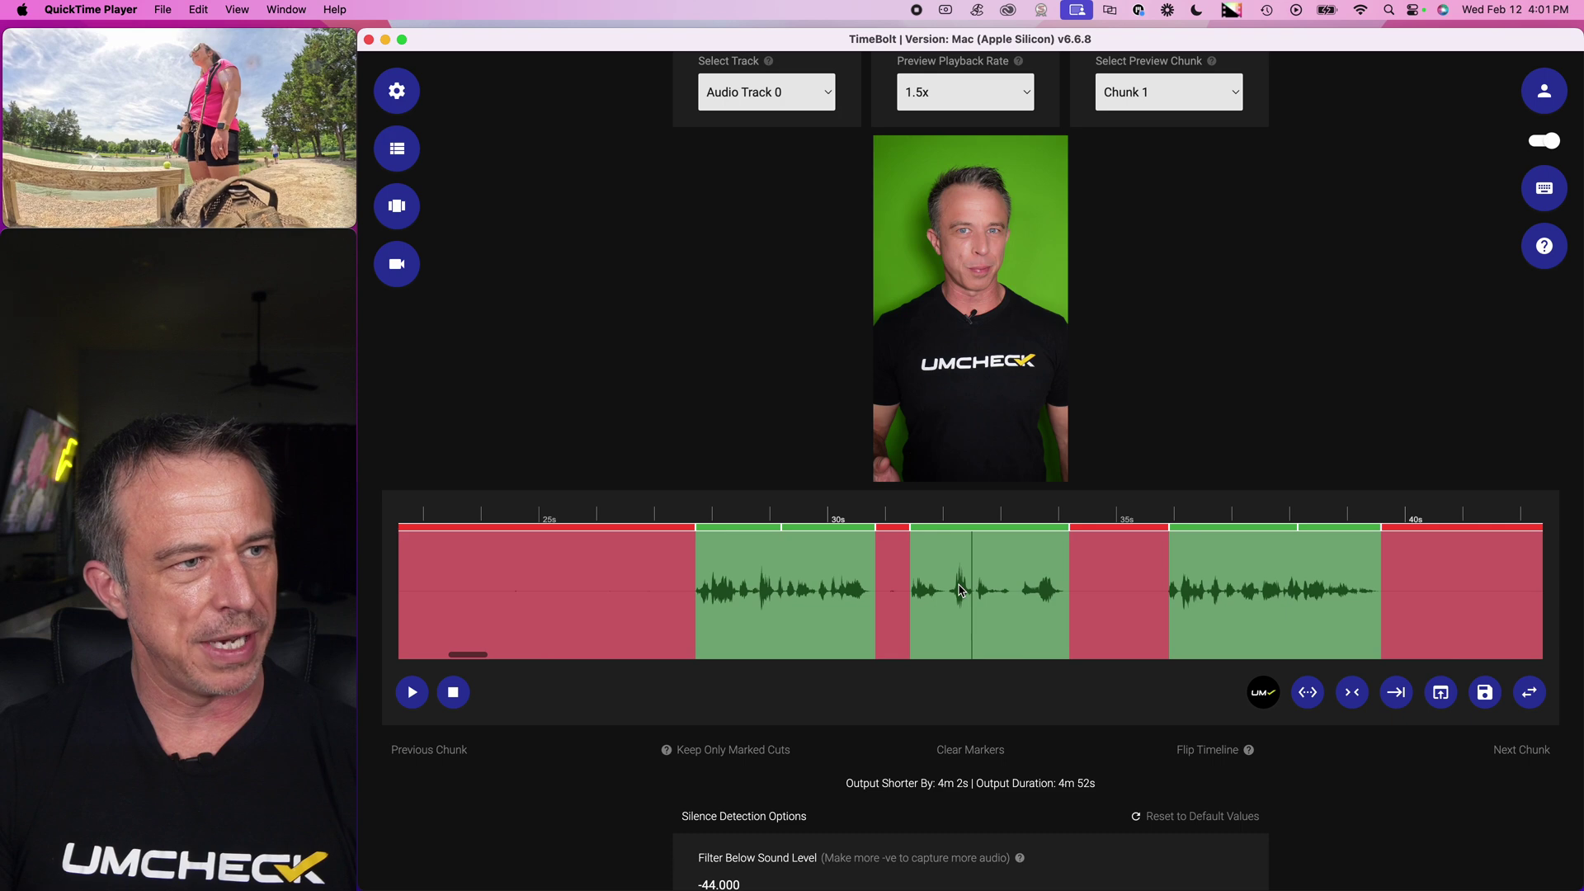
key("space")
scroll(959, 590, "left", 5)
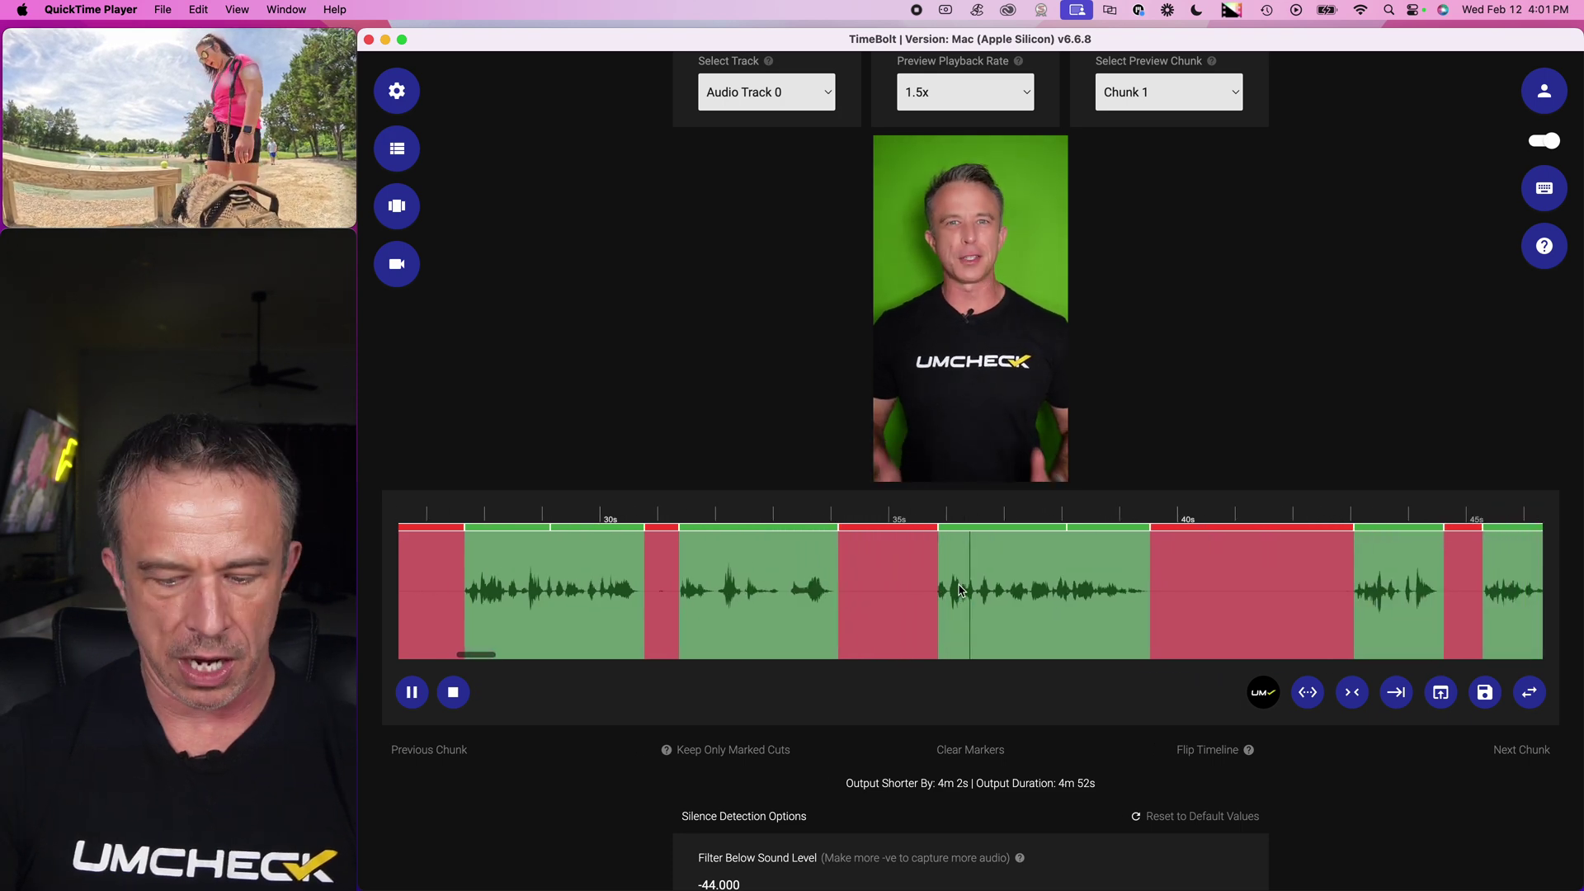
key("space")
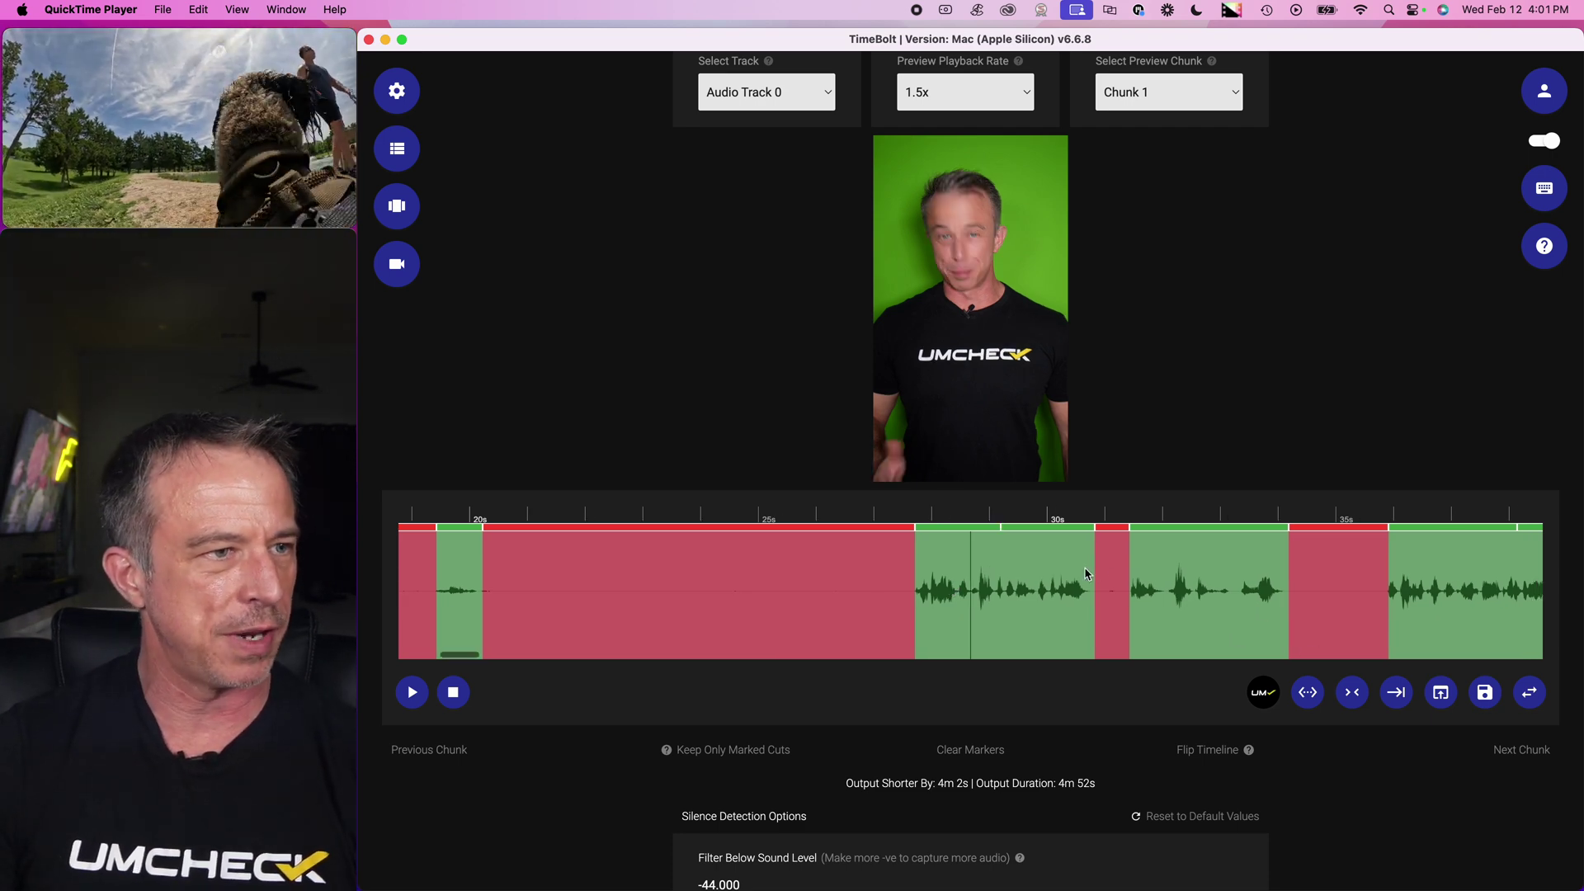
Mark the speech stretch at about 51.5–52.5 seconds as a red cut
scroll(1025, 590, "left", 8)
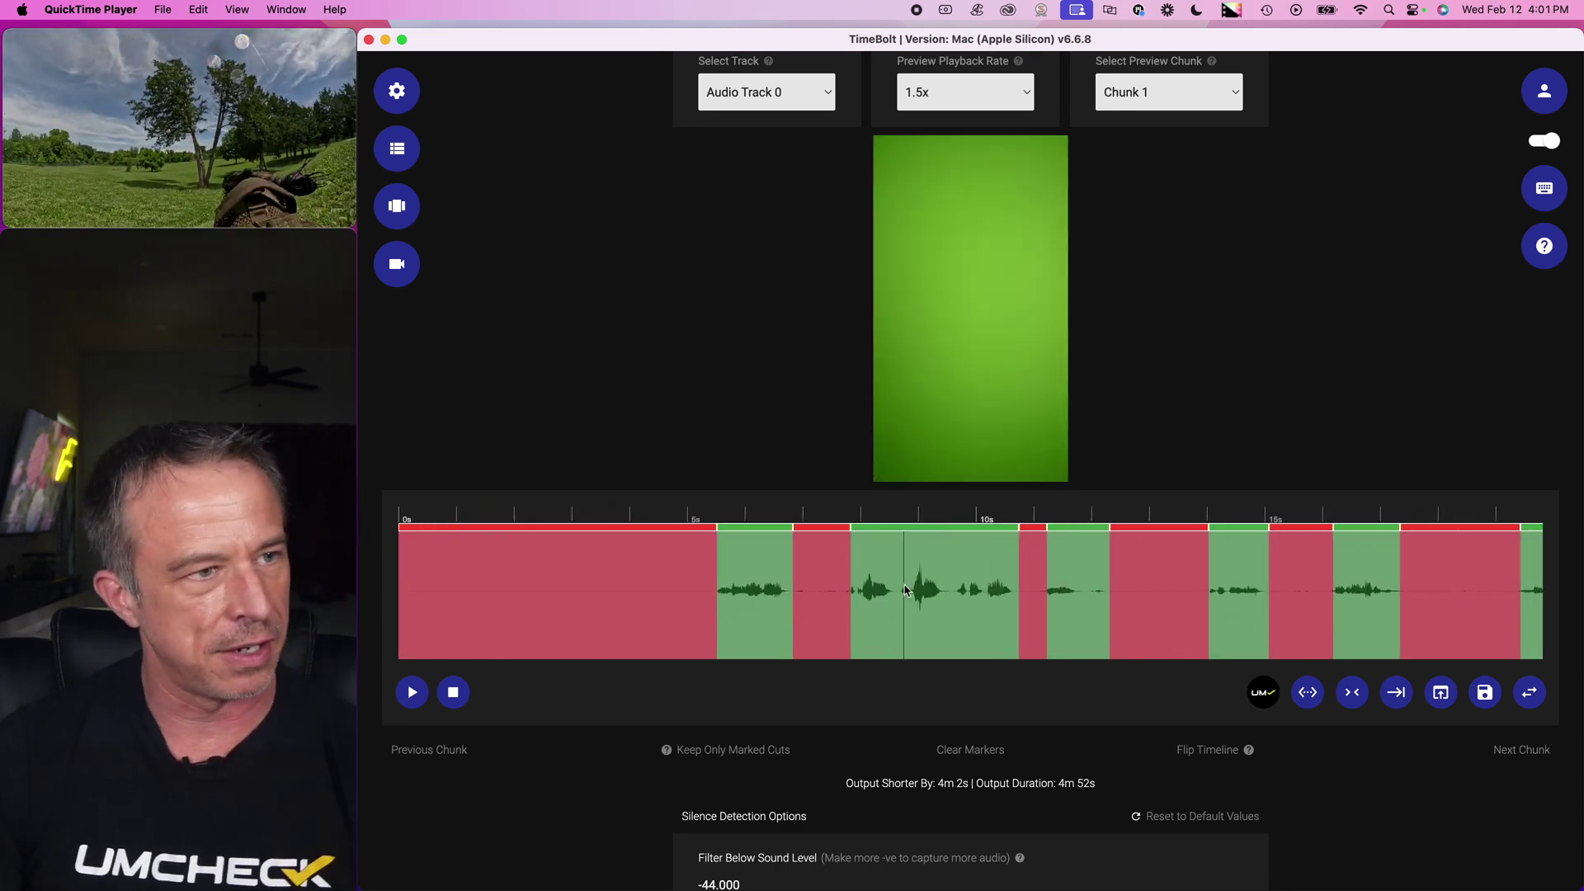
scroll(905, 590, "right", 6)
scroll(906, 590, "right", 4)
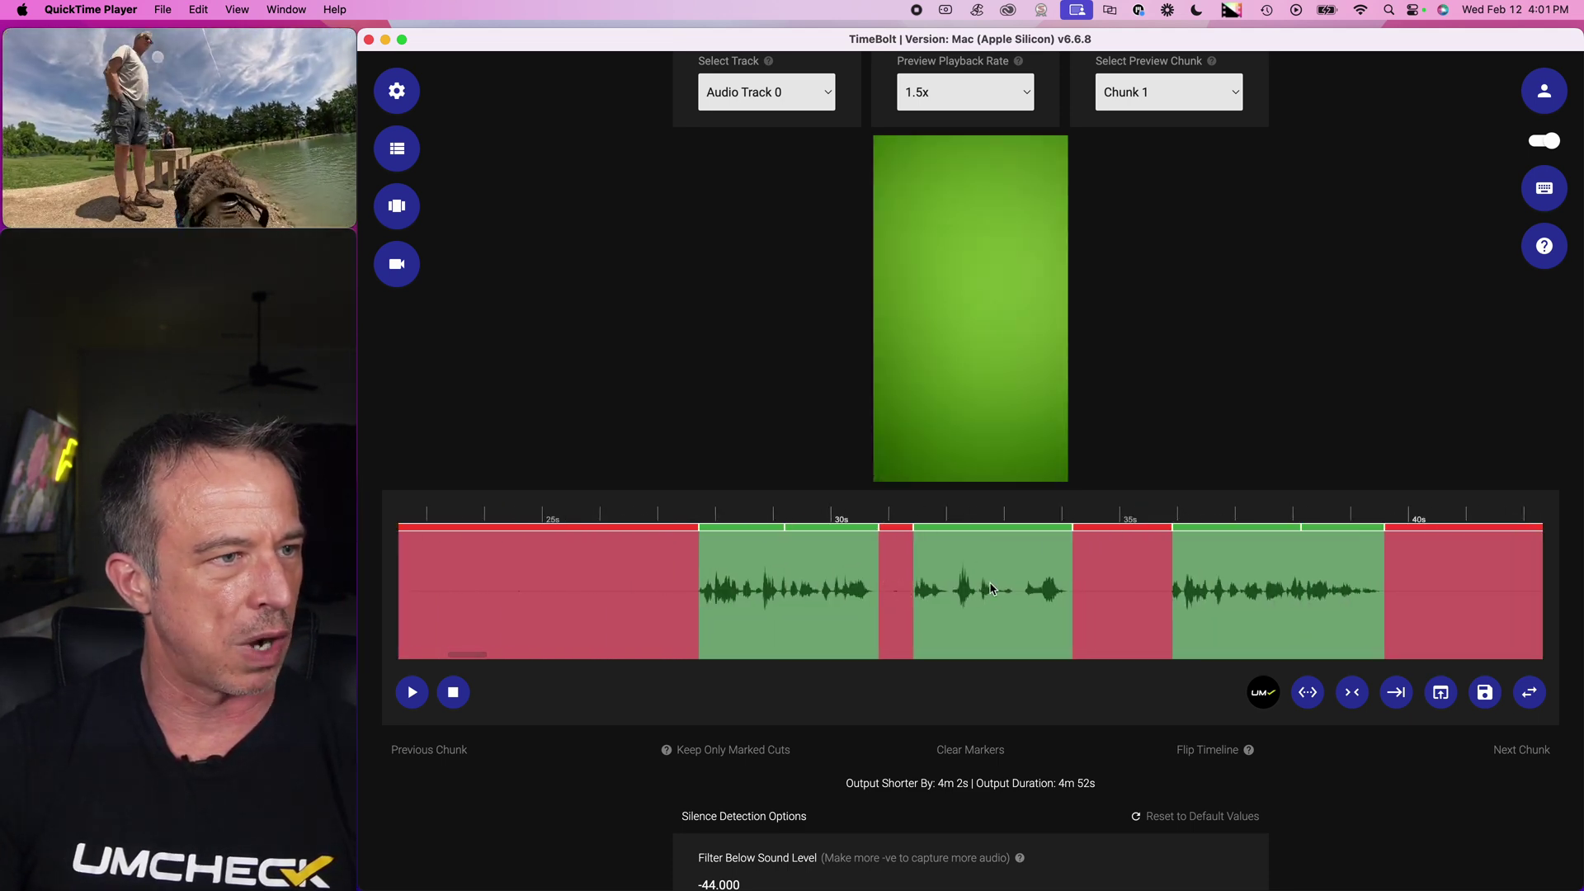
scroll(990, 589, "right", 2)
scroll(990, 587, "right", 4)
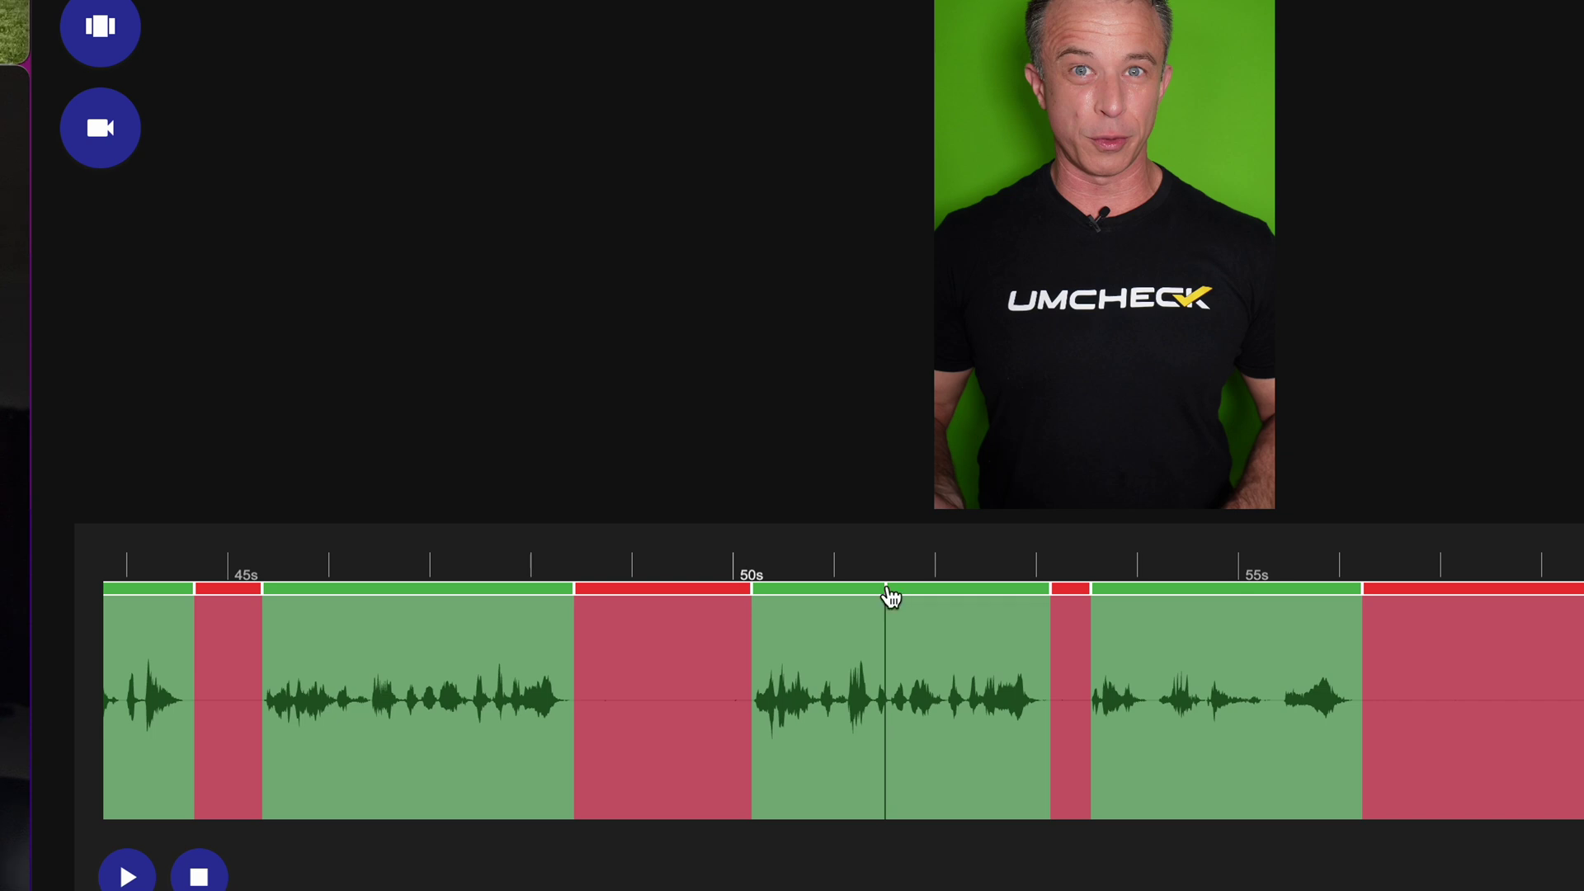
left_click(947, 671)
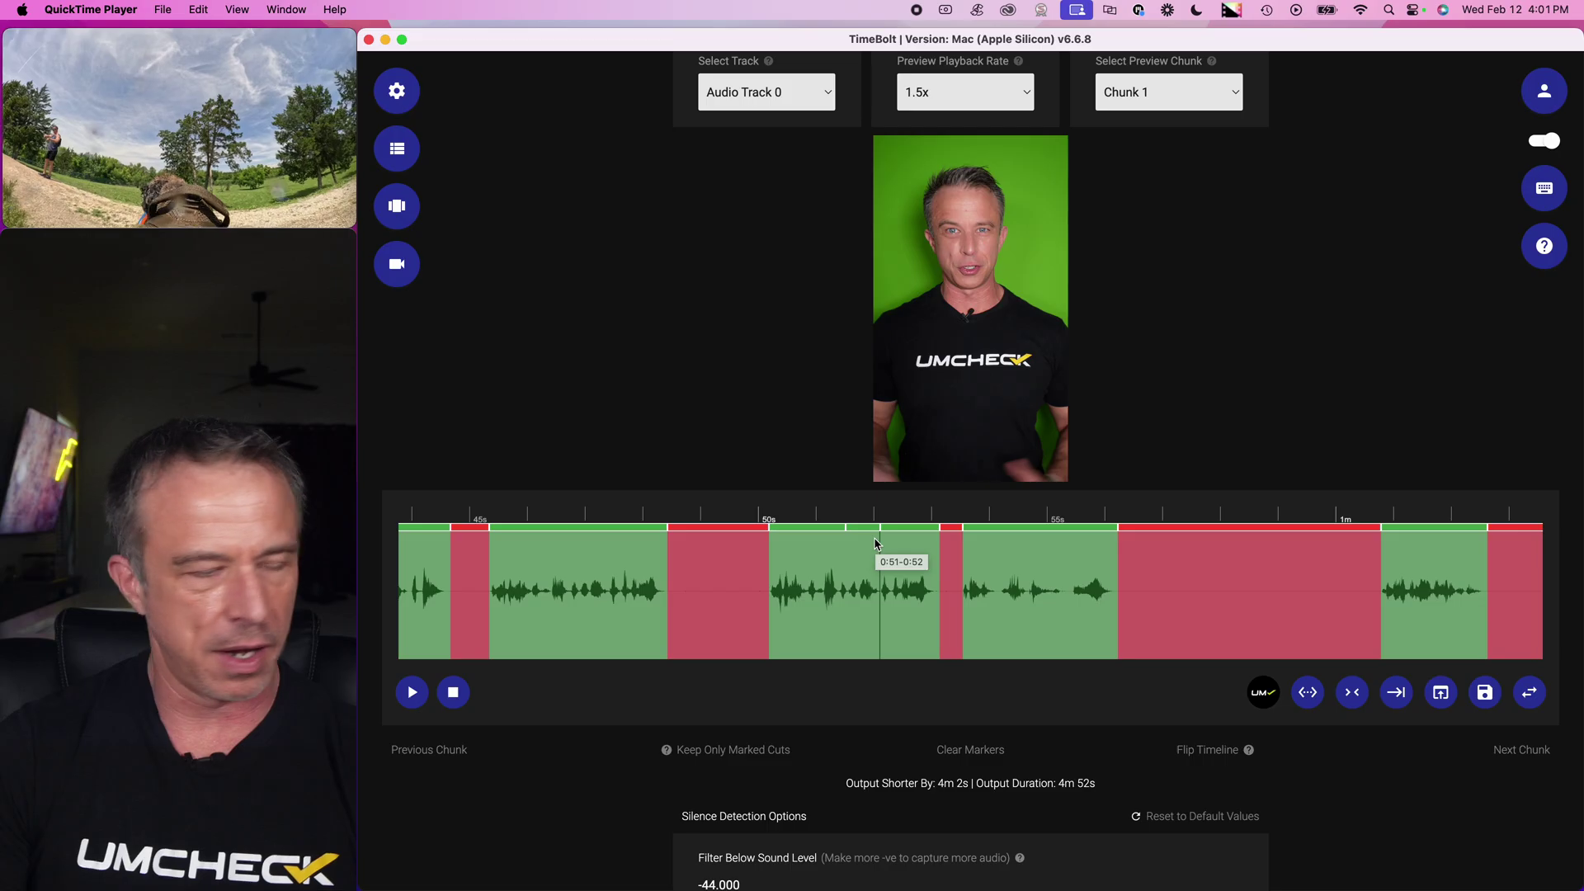
left_click(941, 619)
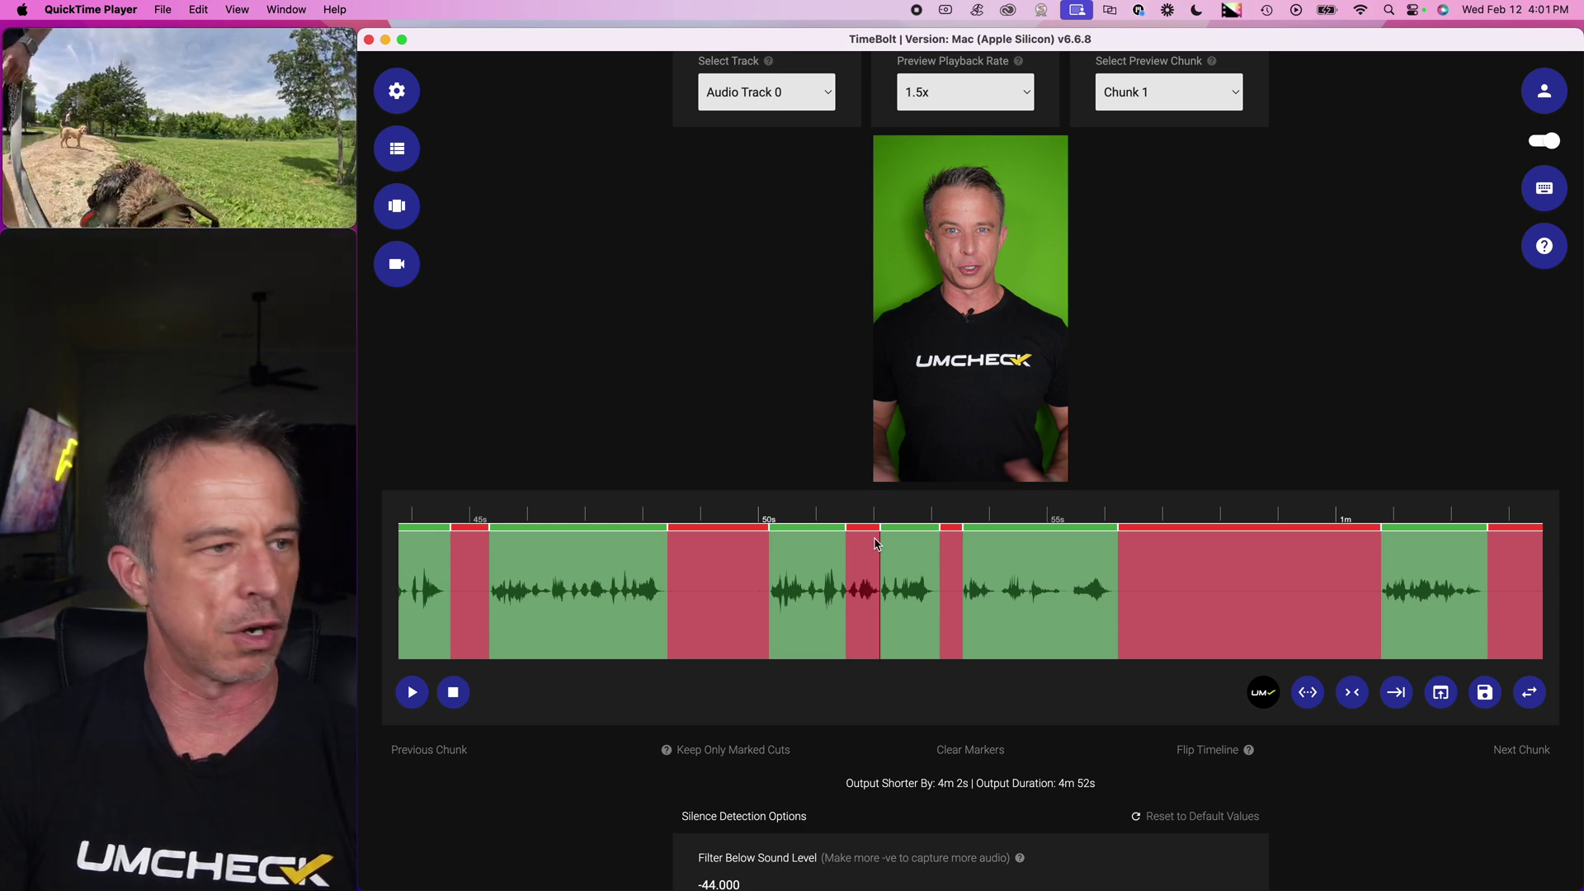
left_click(894, 565)
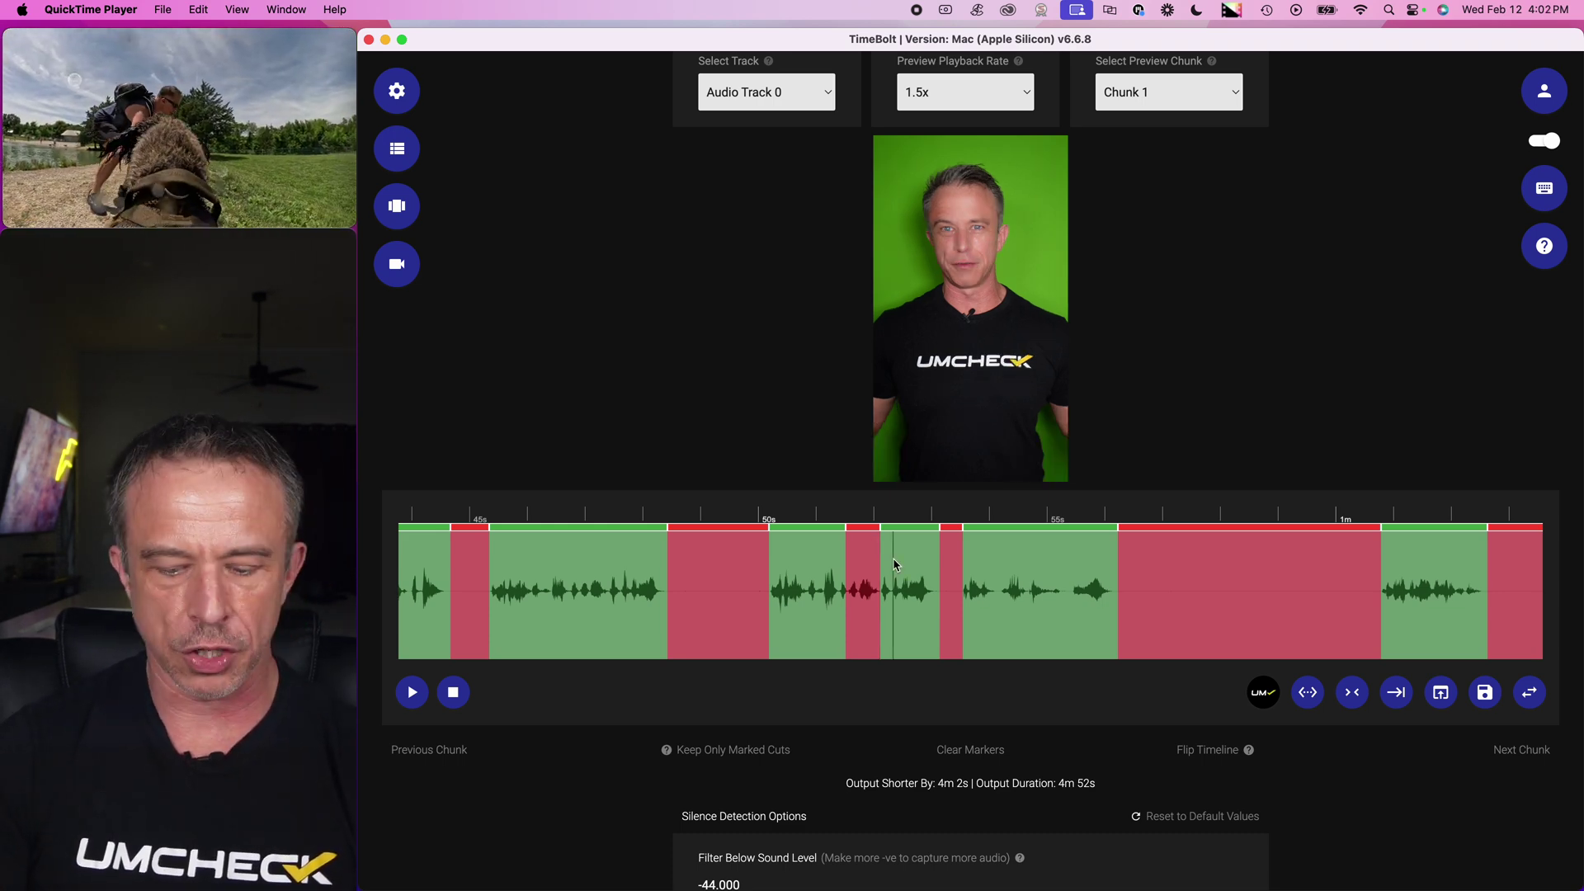
Preview the edit and cut the kept clip at 1m30s–1m35s
scroll(894, 564, "right", 10)
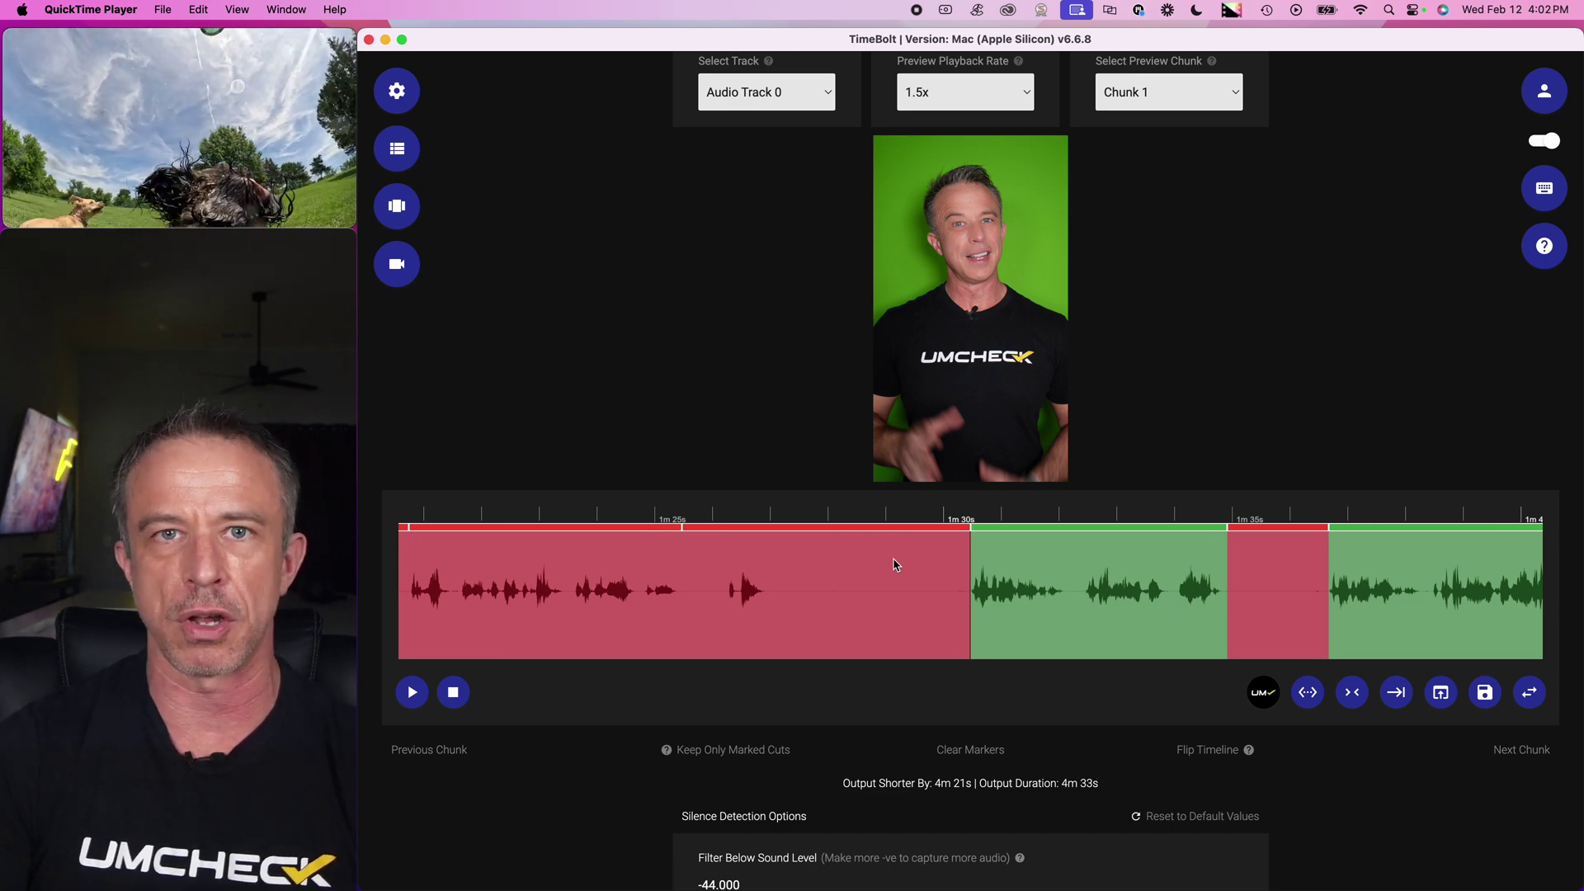
scroll(894, 564, "right", 3)
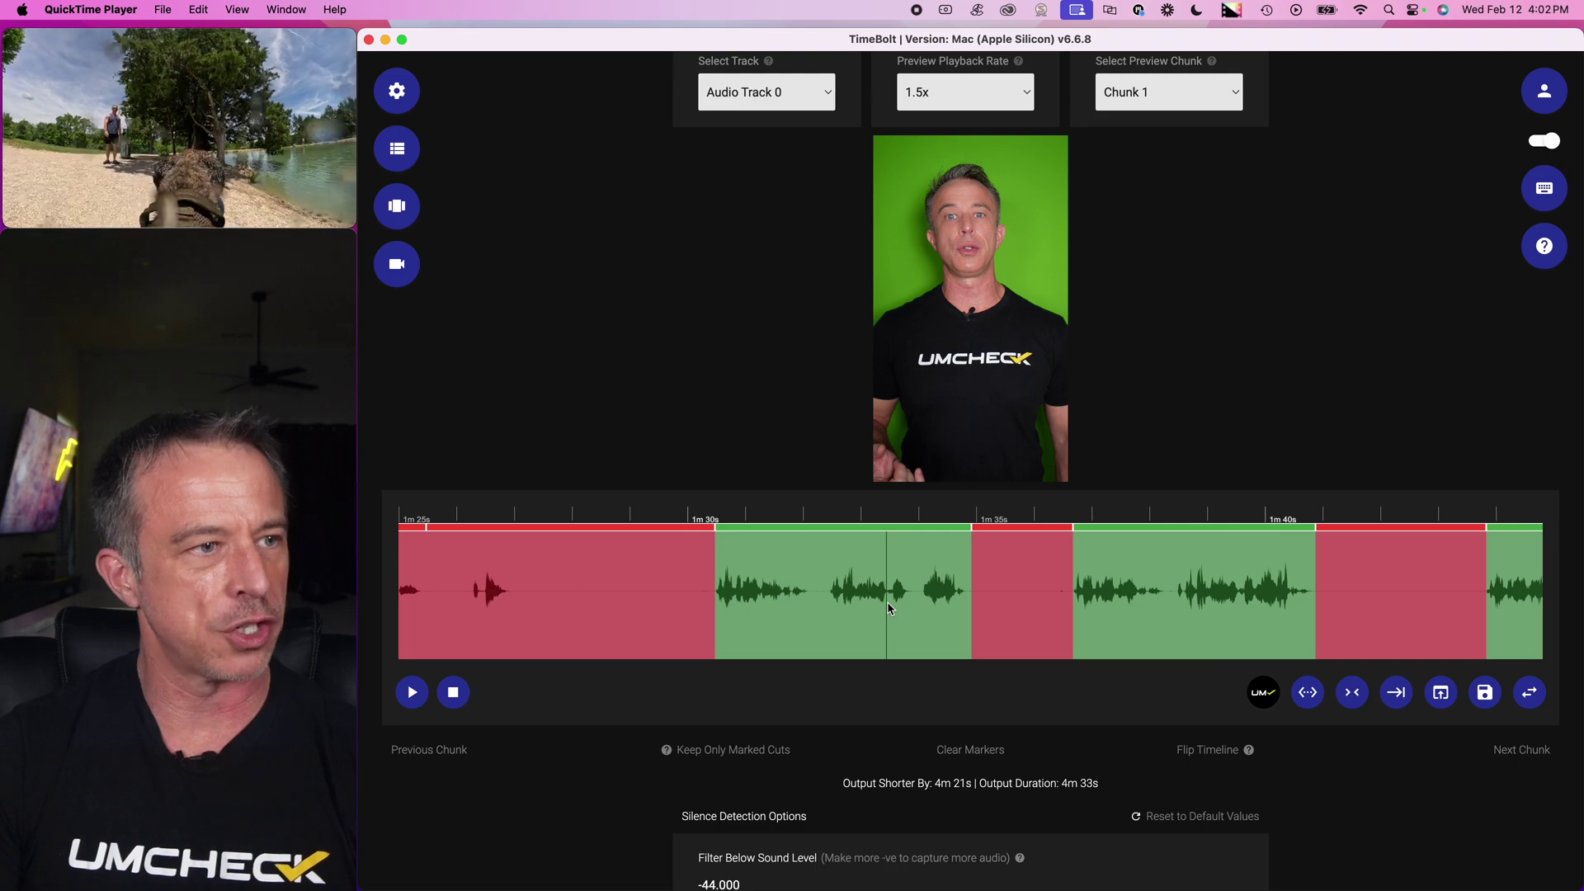
key("space")
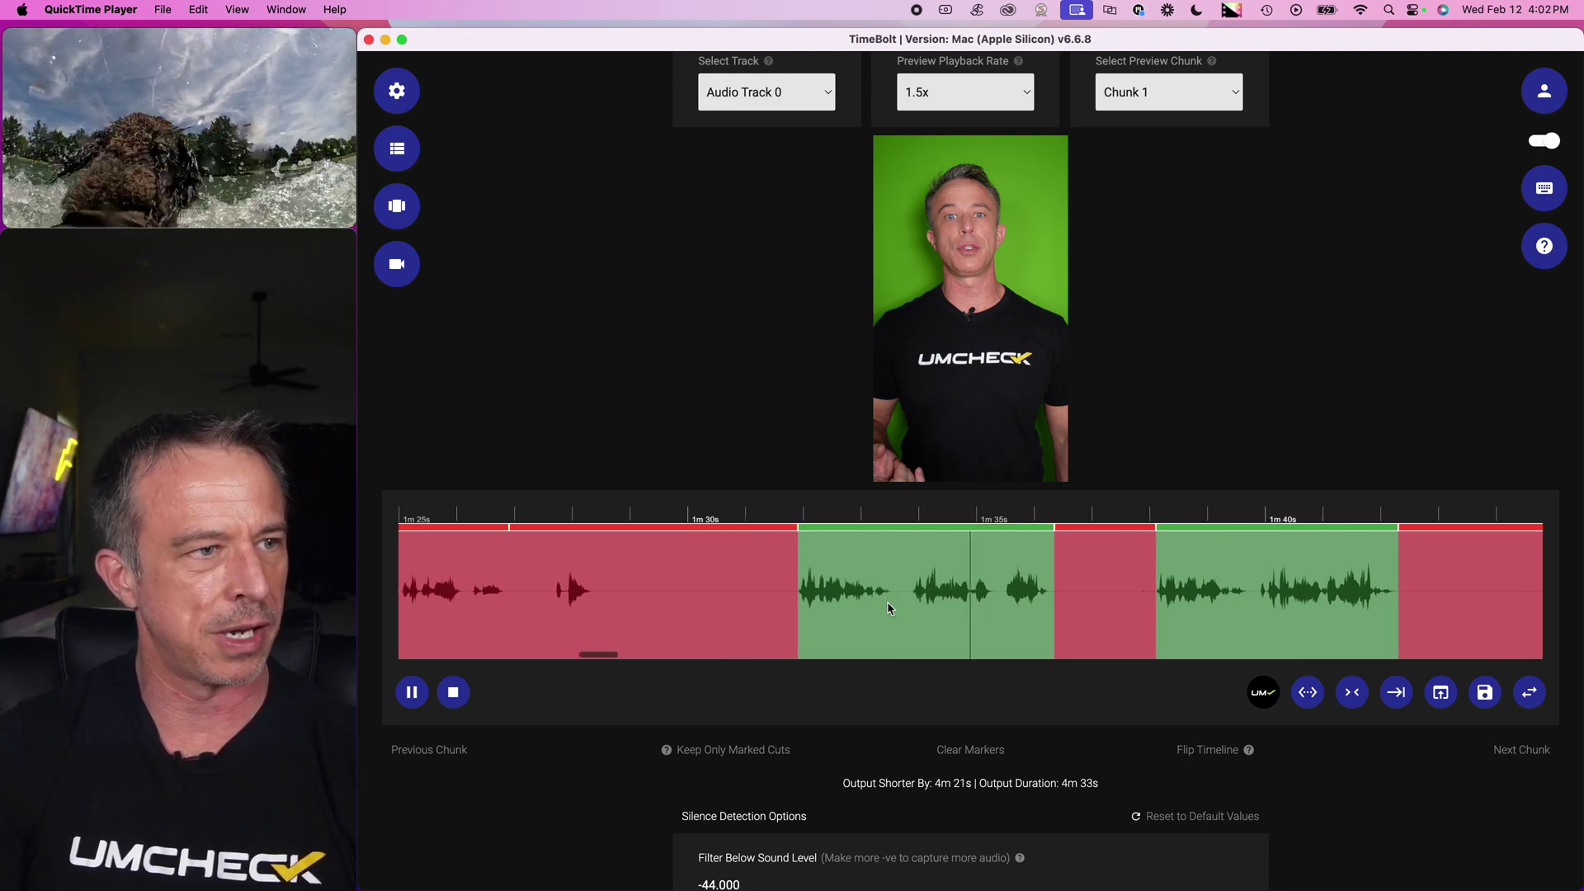
key("space")
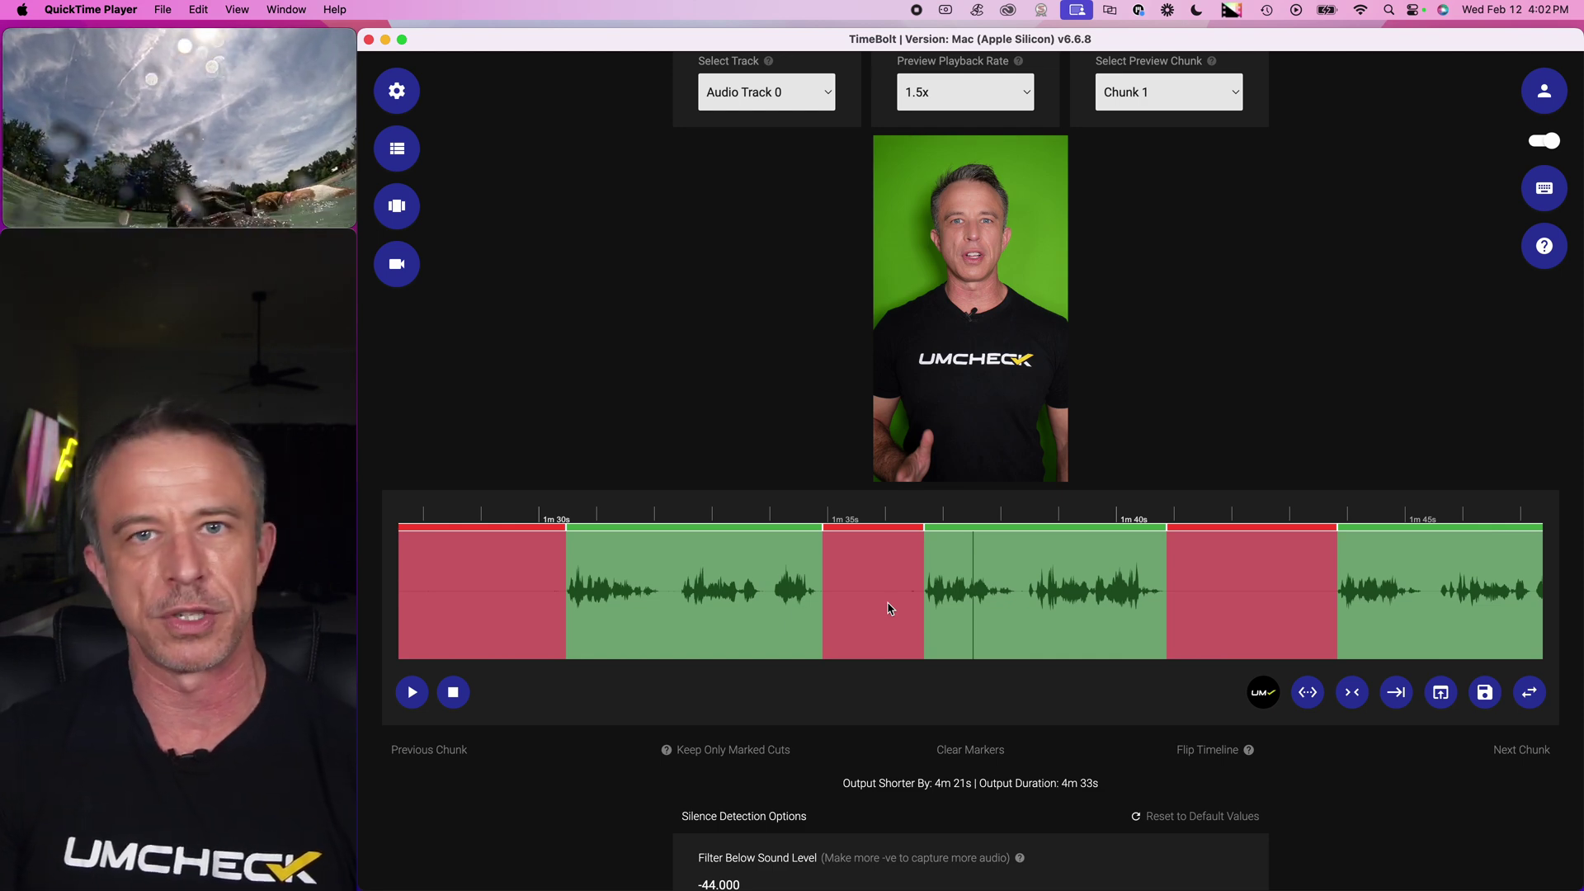
left_click(889, 609)
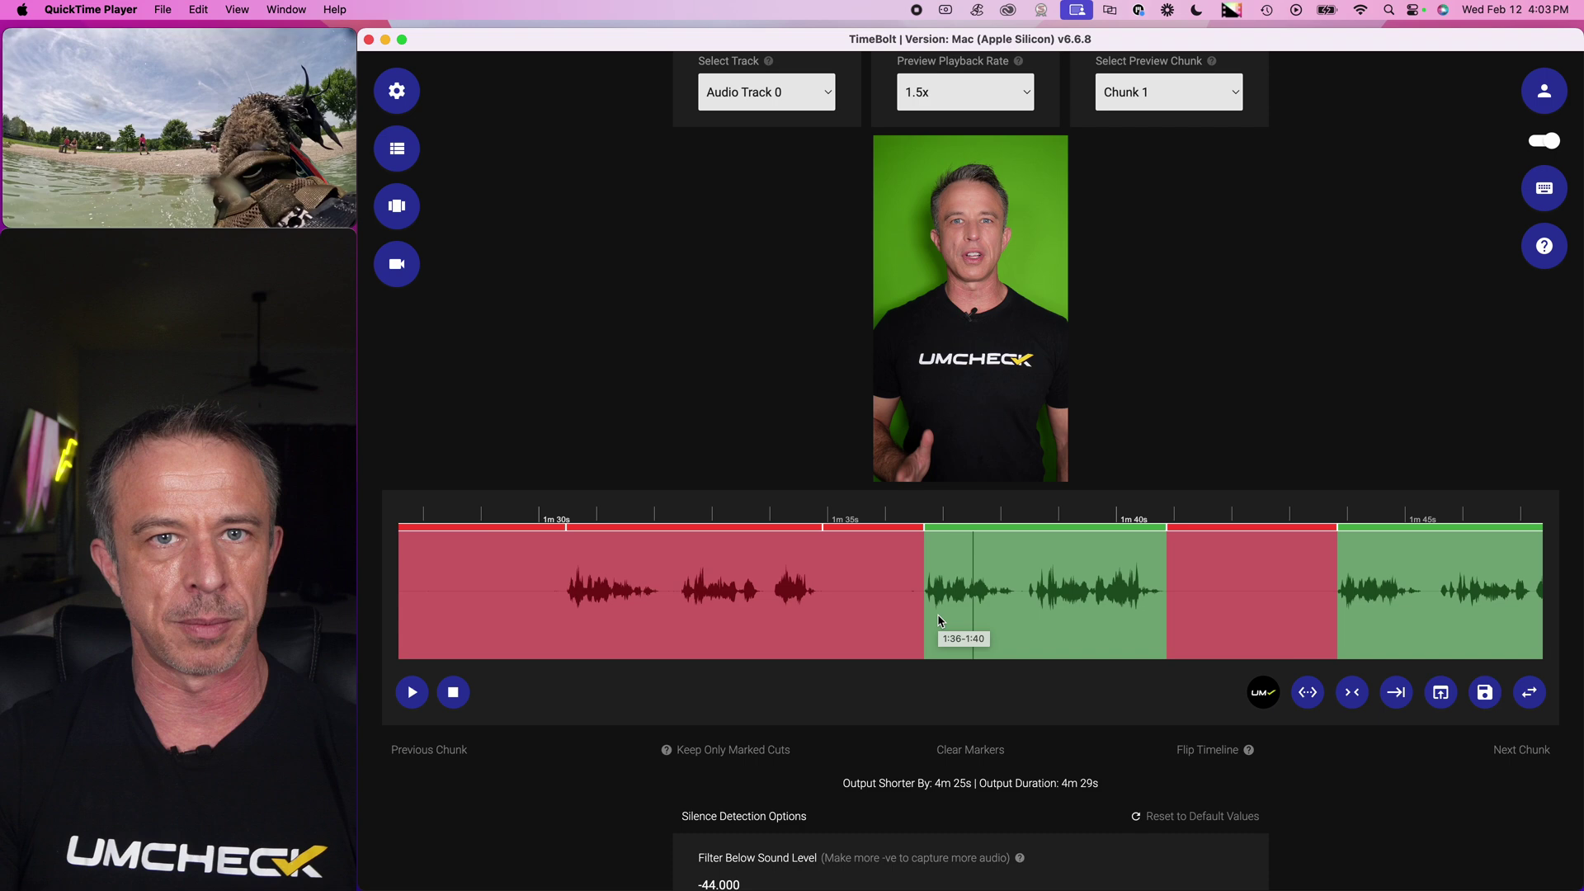
Cut the short kept clip near 2m, then undo the recent cuts
key("space")
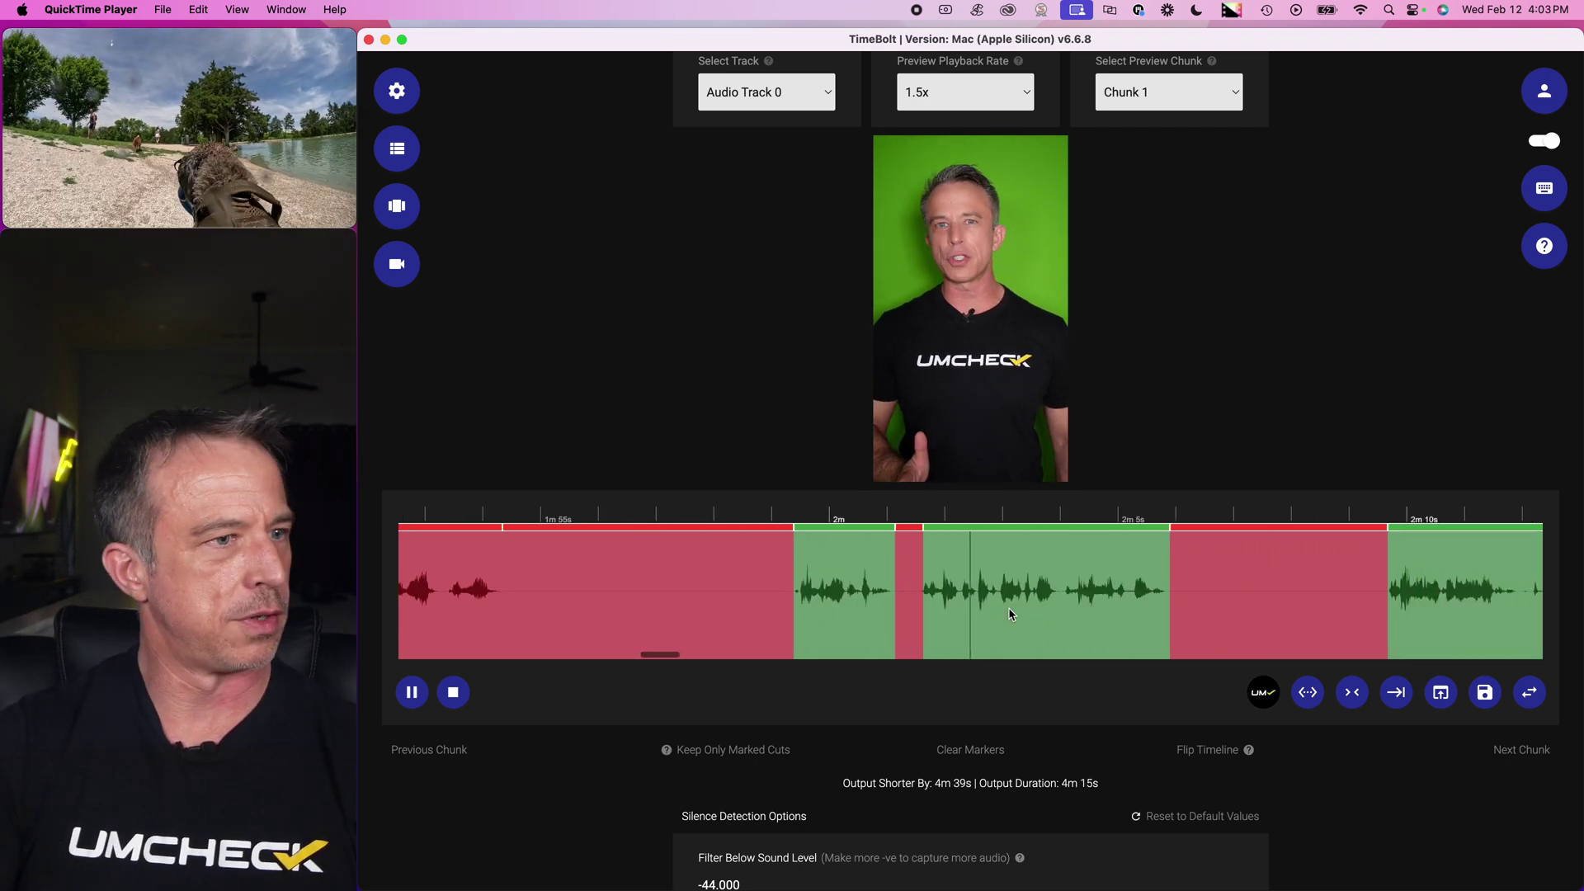
key("x")
key("space")
scroll(1131, 555, "up", 10)
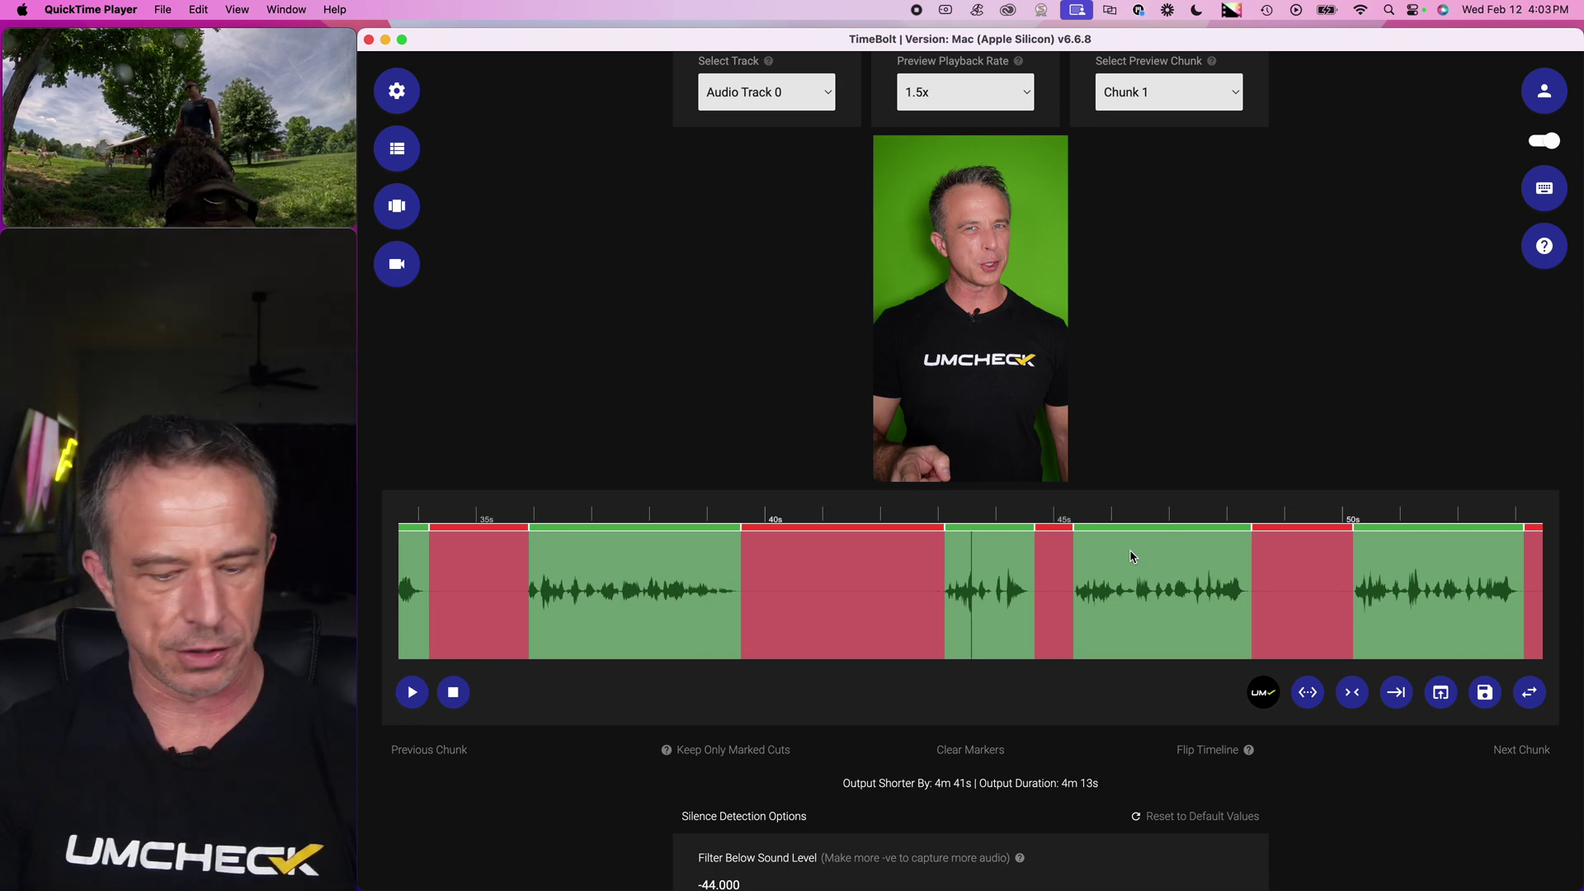
scroll(1131, 555, "down", 2)
key("x")
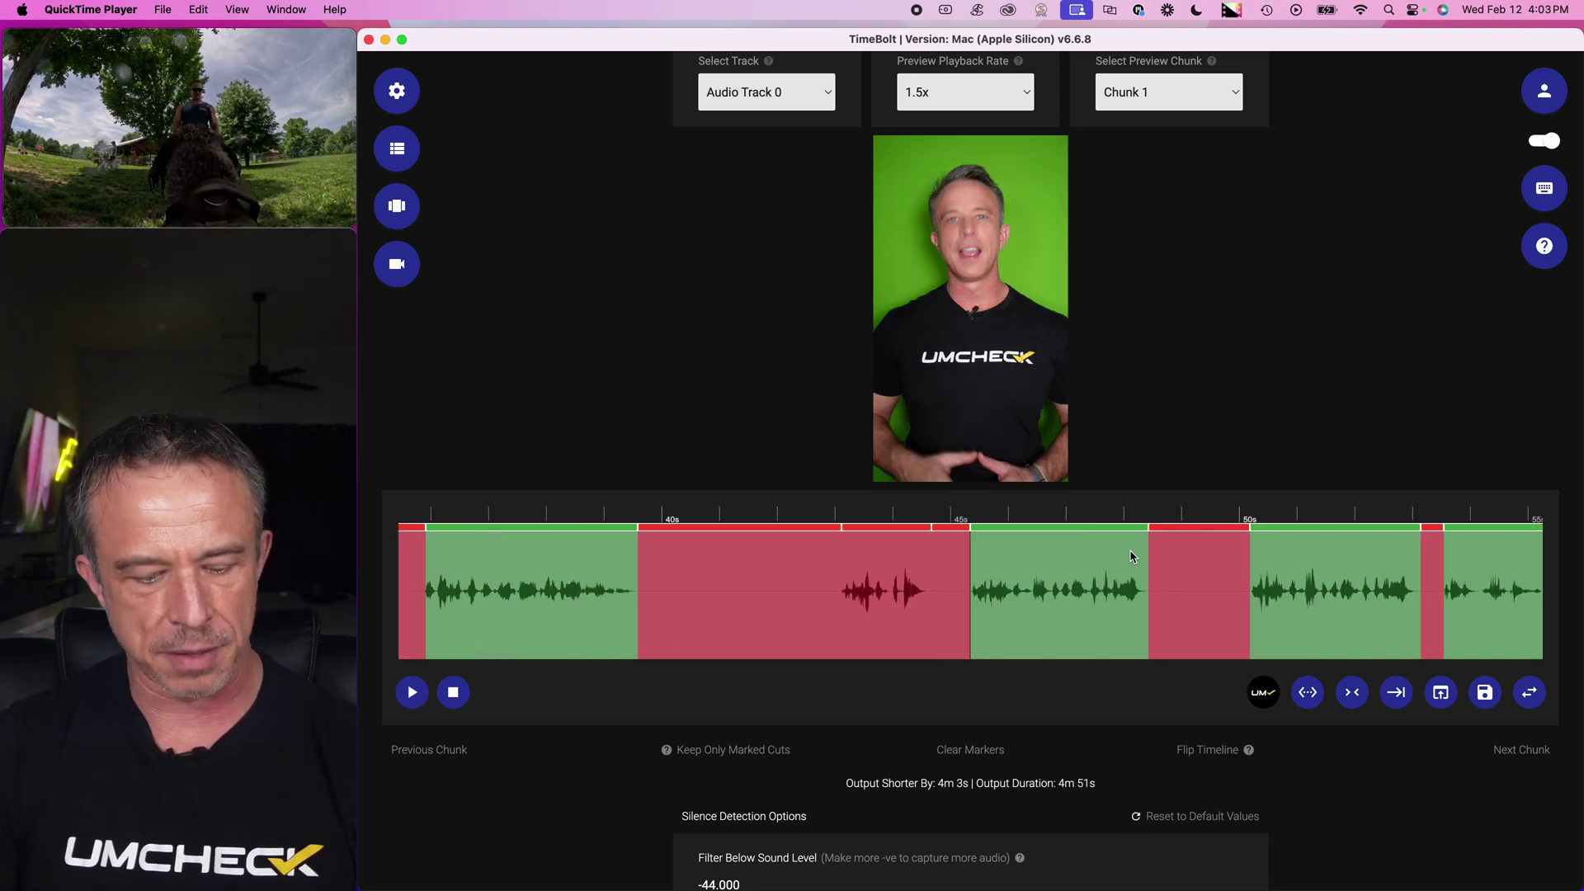
scroll(1132, 555, "up", 2)
key("x")
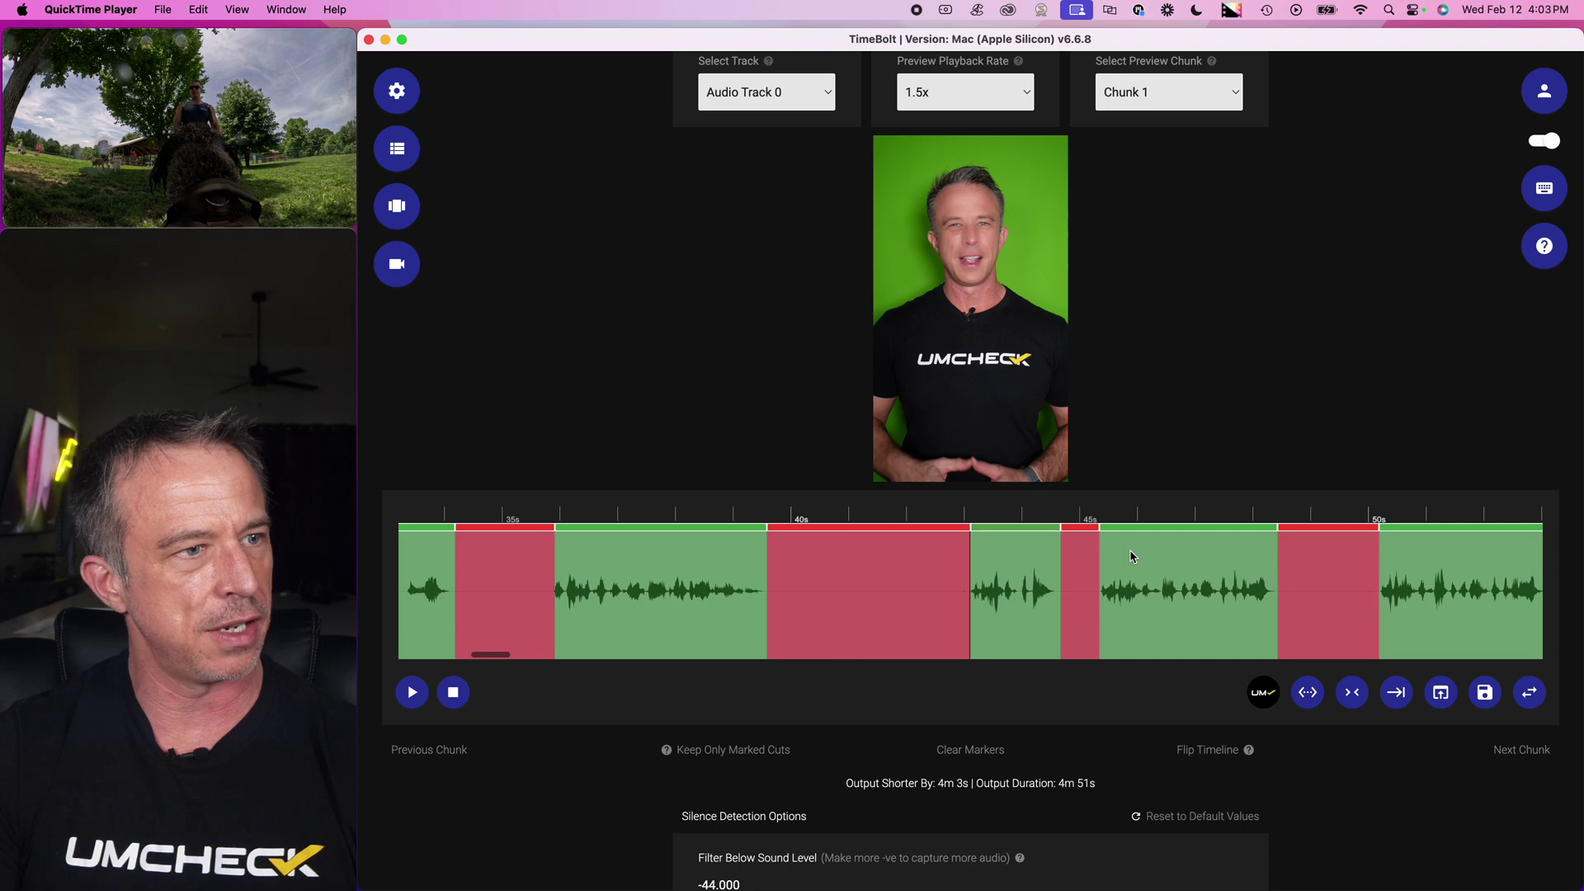
left_click(1549, 203)
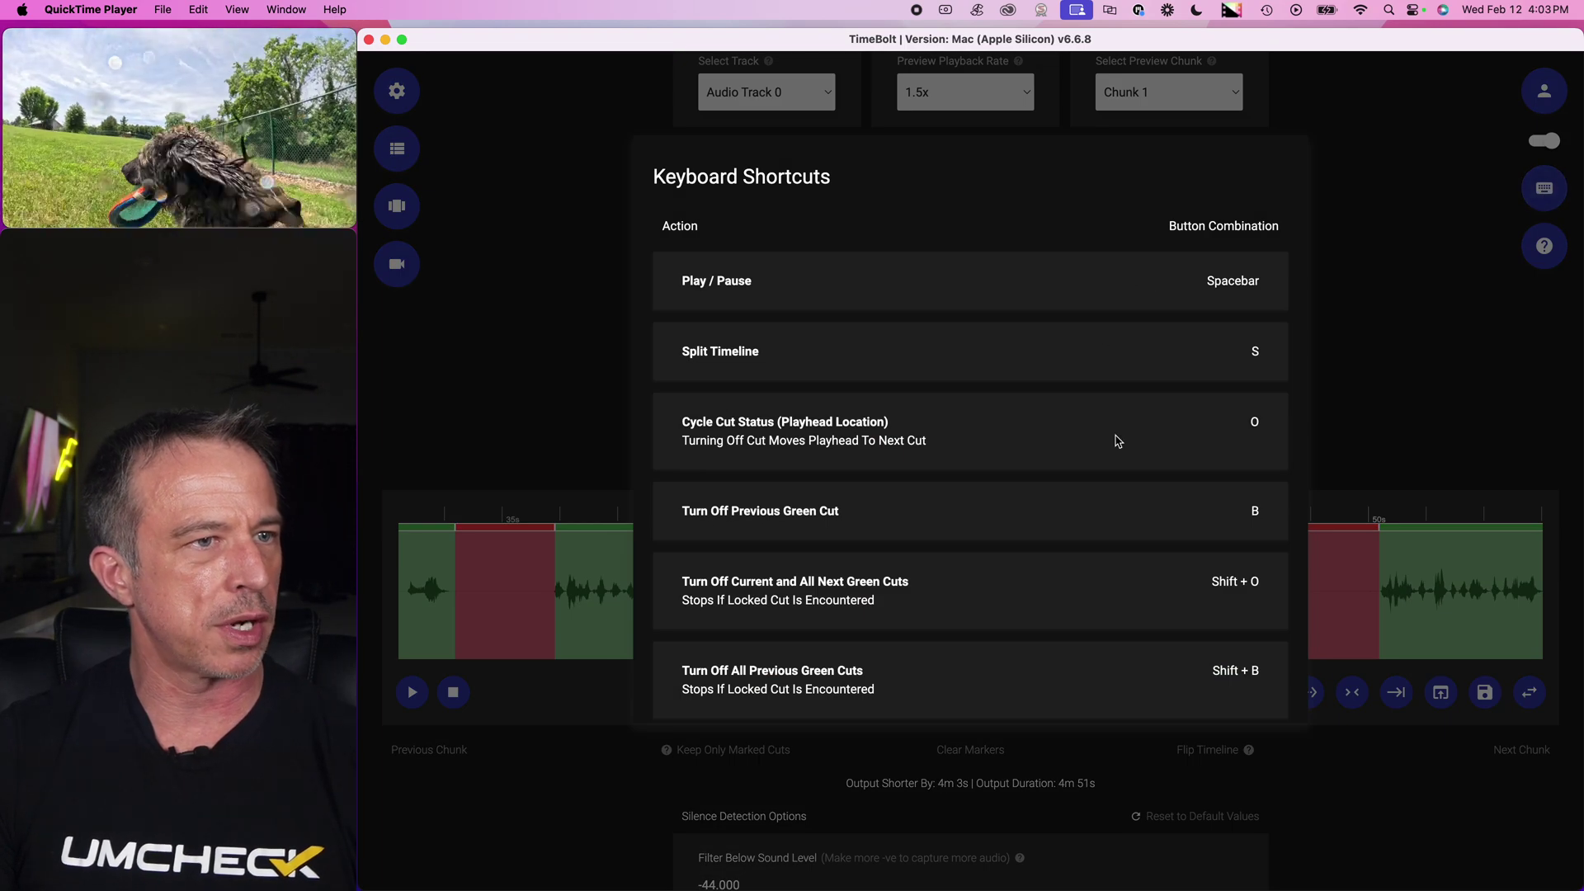
scroll(1118, 442, "down", 1)
scroll(1118, 442, "up", 1)
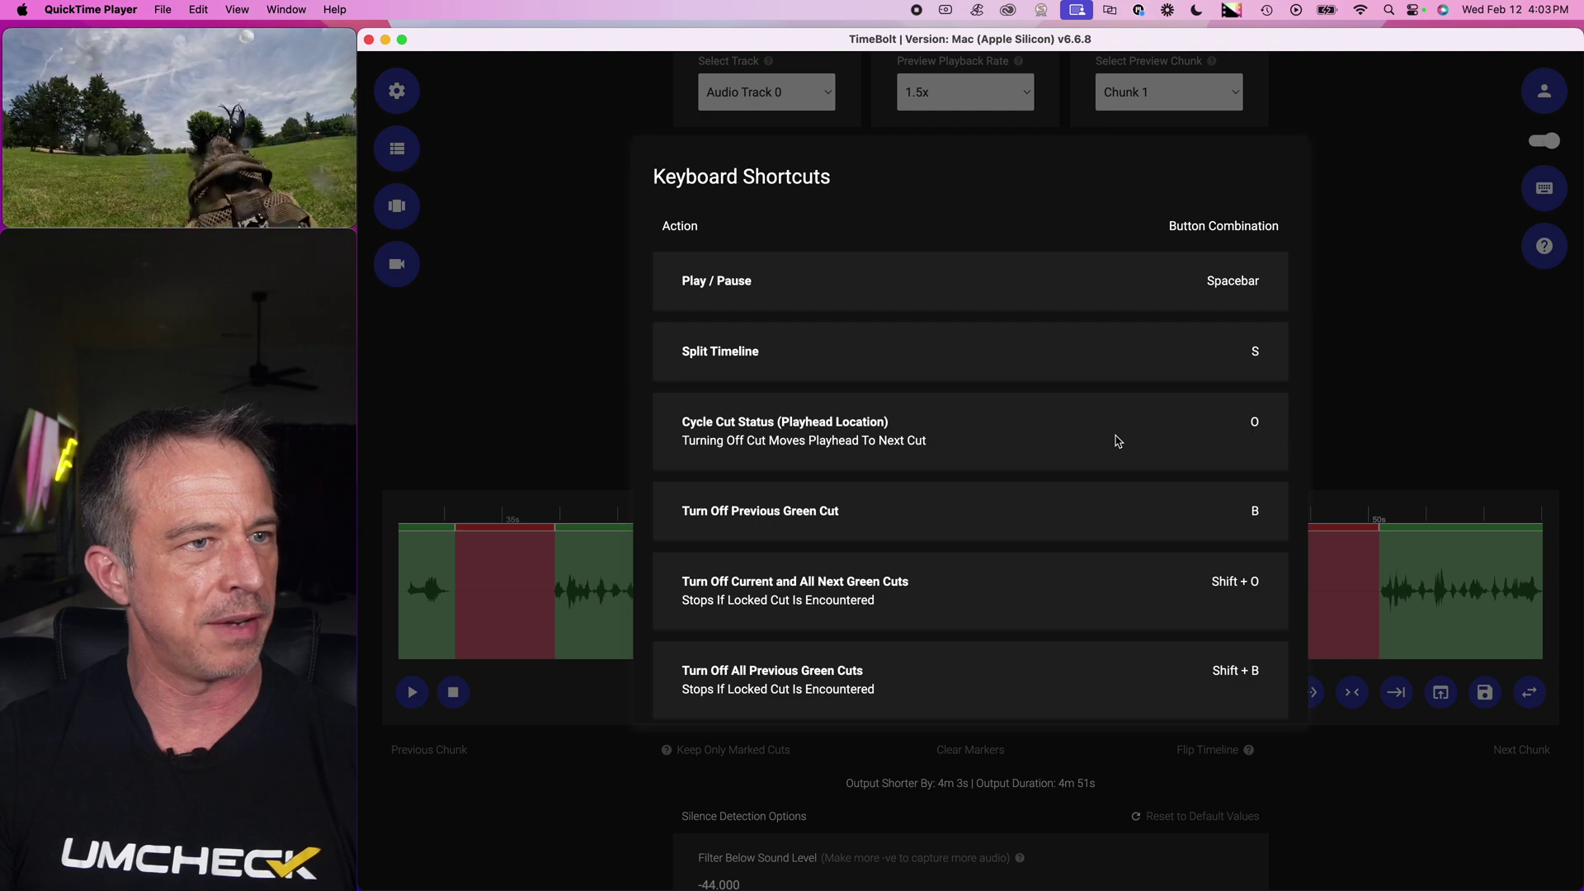
scroll(1118, 441, "down", 3)
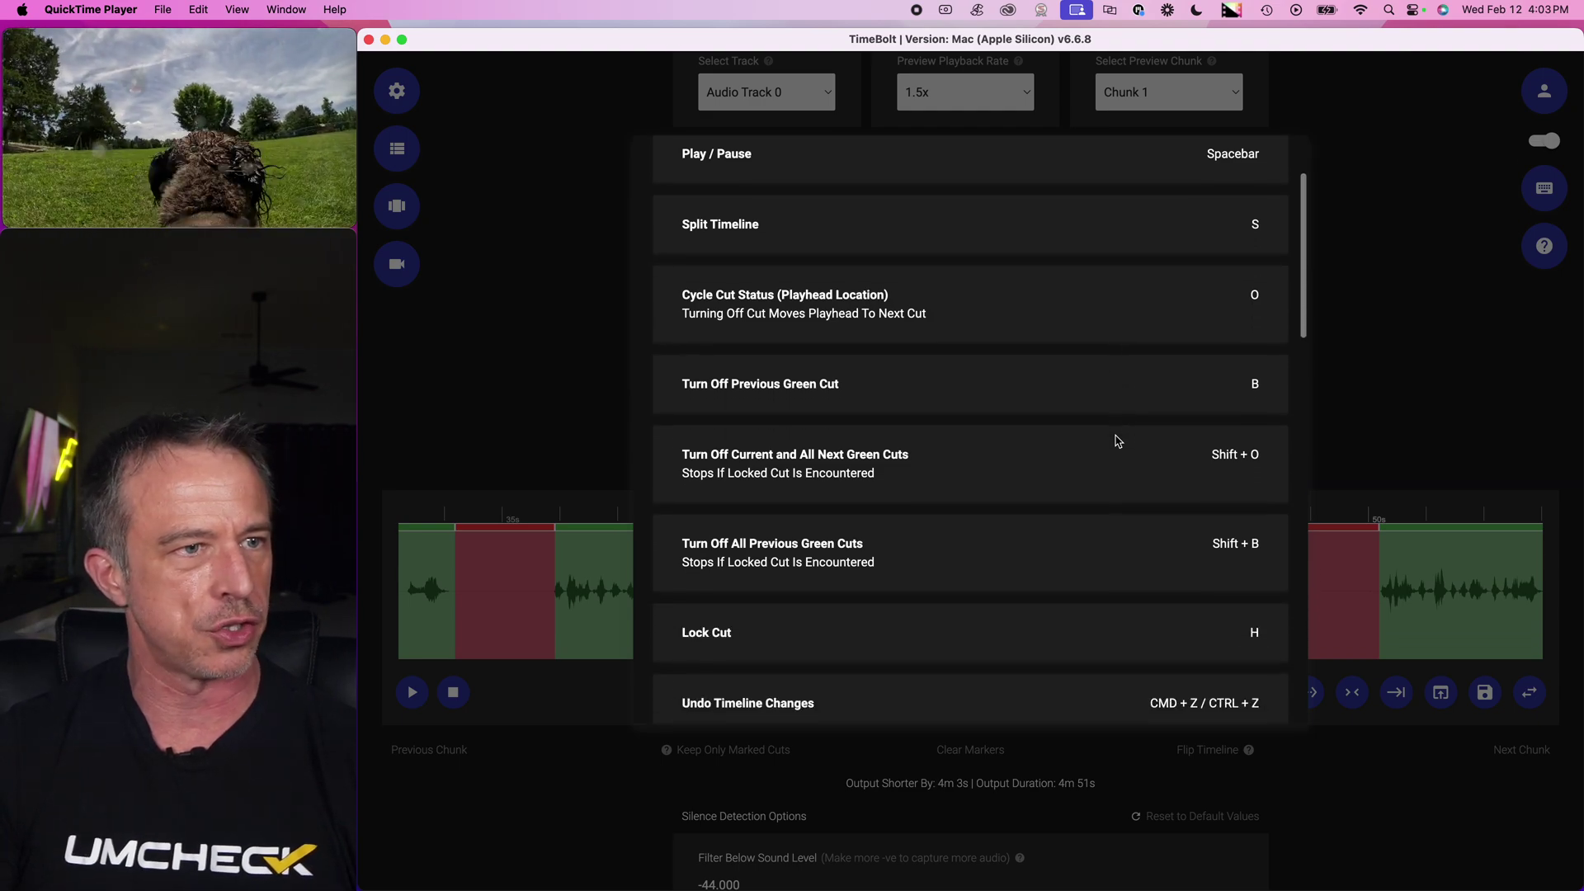
scroll(1118, 441, "down", 8)
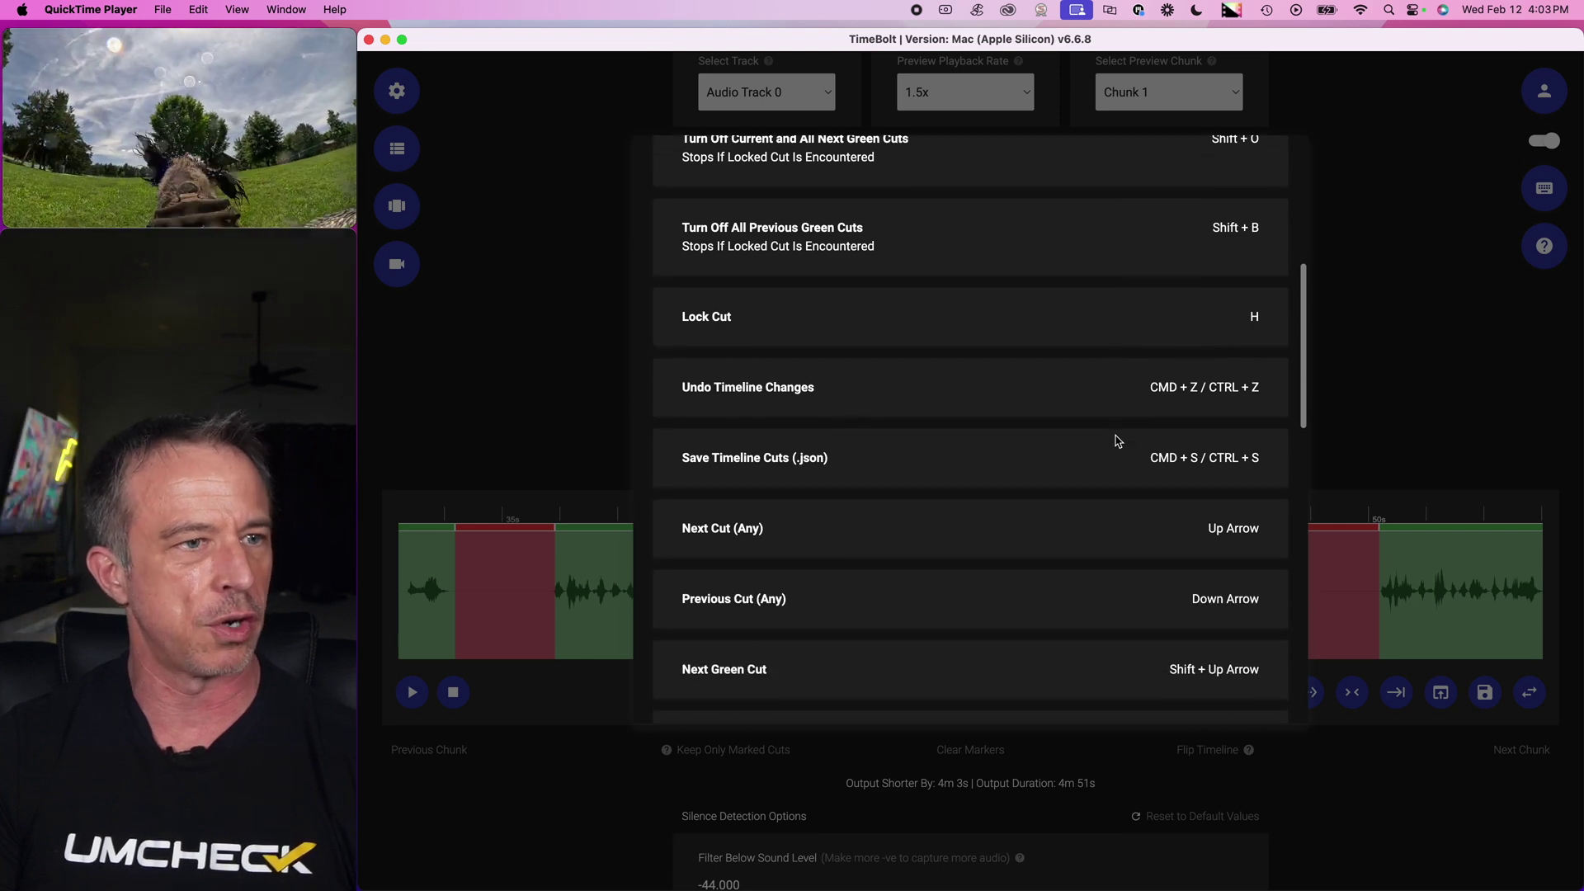
scroll(1118, 441, "down", 17)
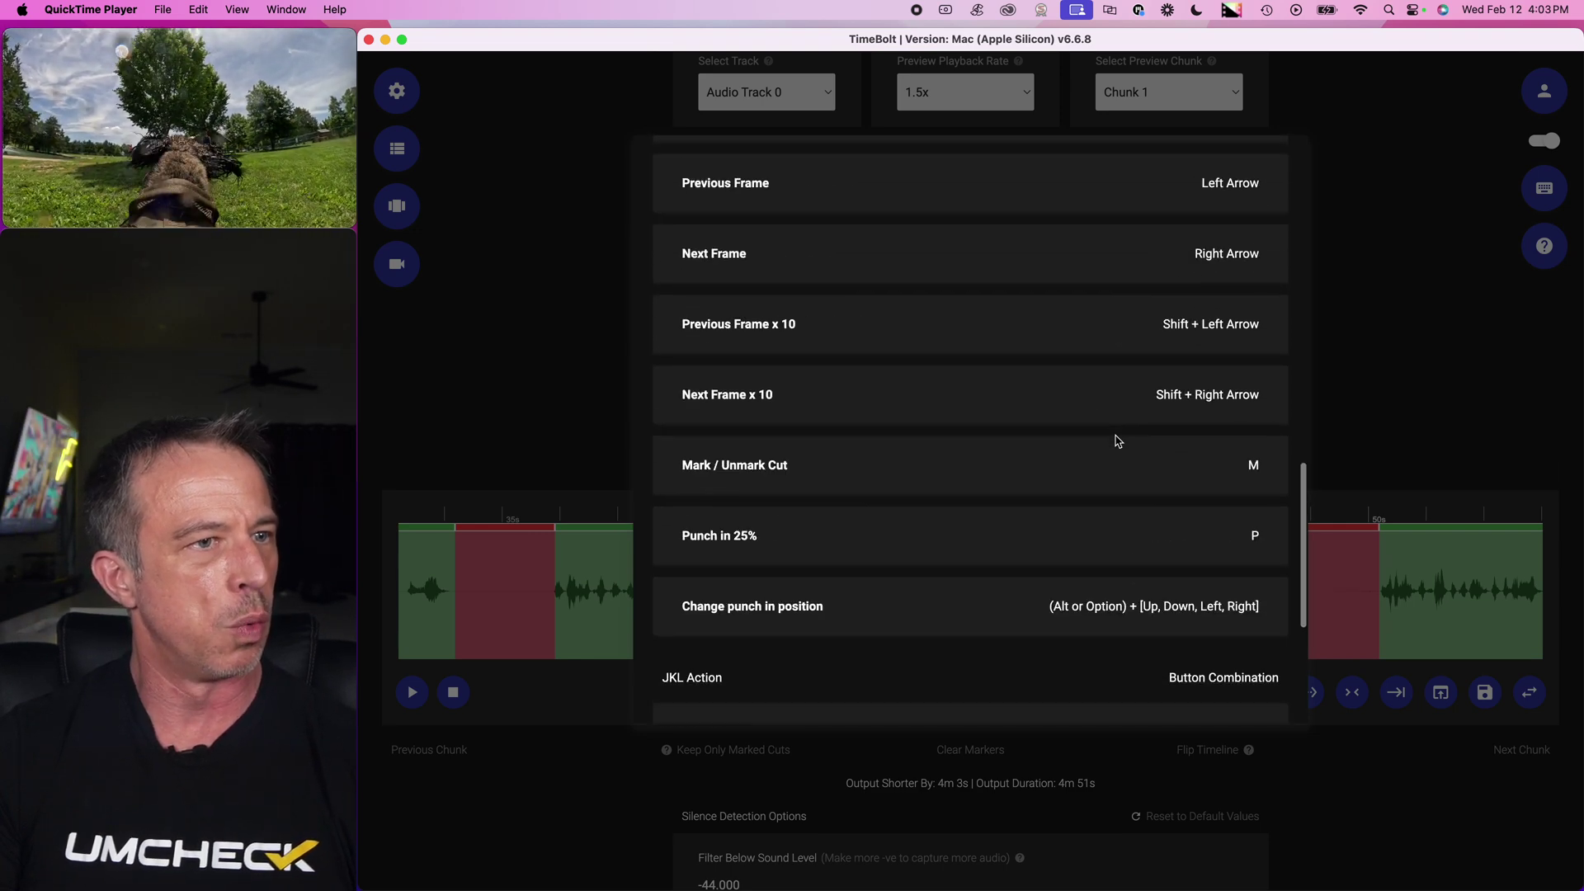
scroll(1118, 441, "down", 7)
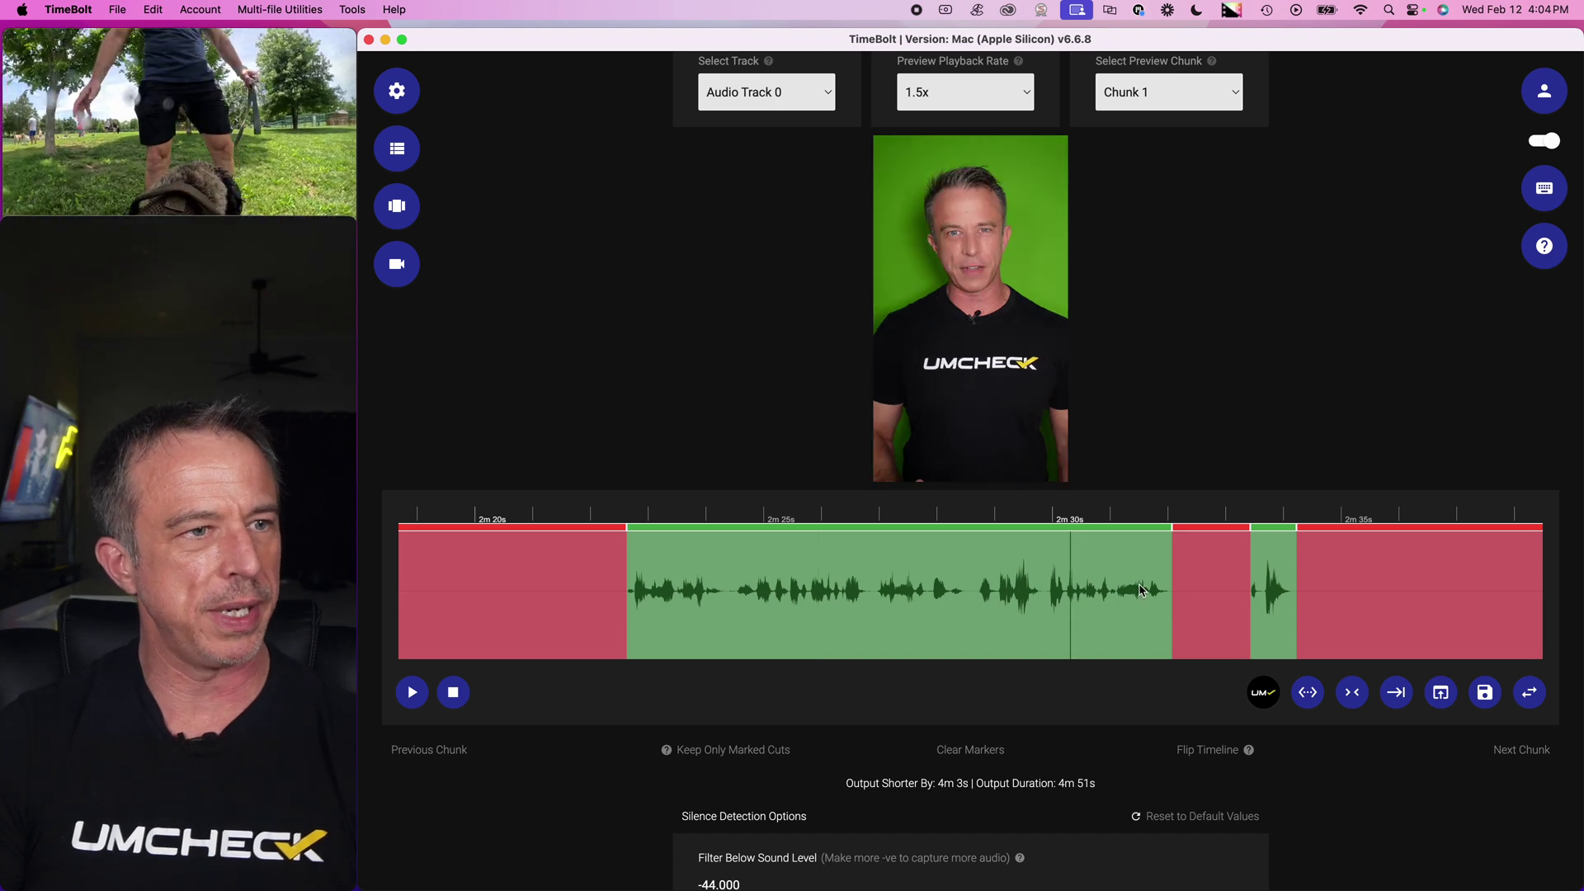
Play the clip around 2m40s to check the 150% punch-in
scroll(1141, 591, "right", 2)
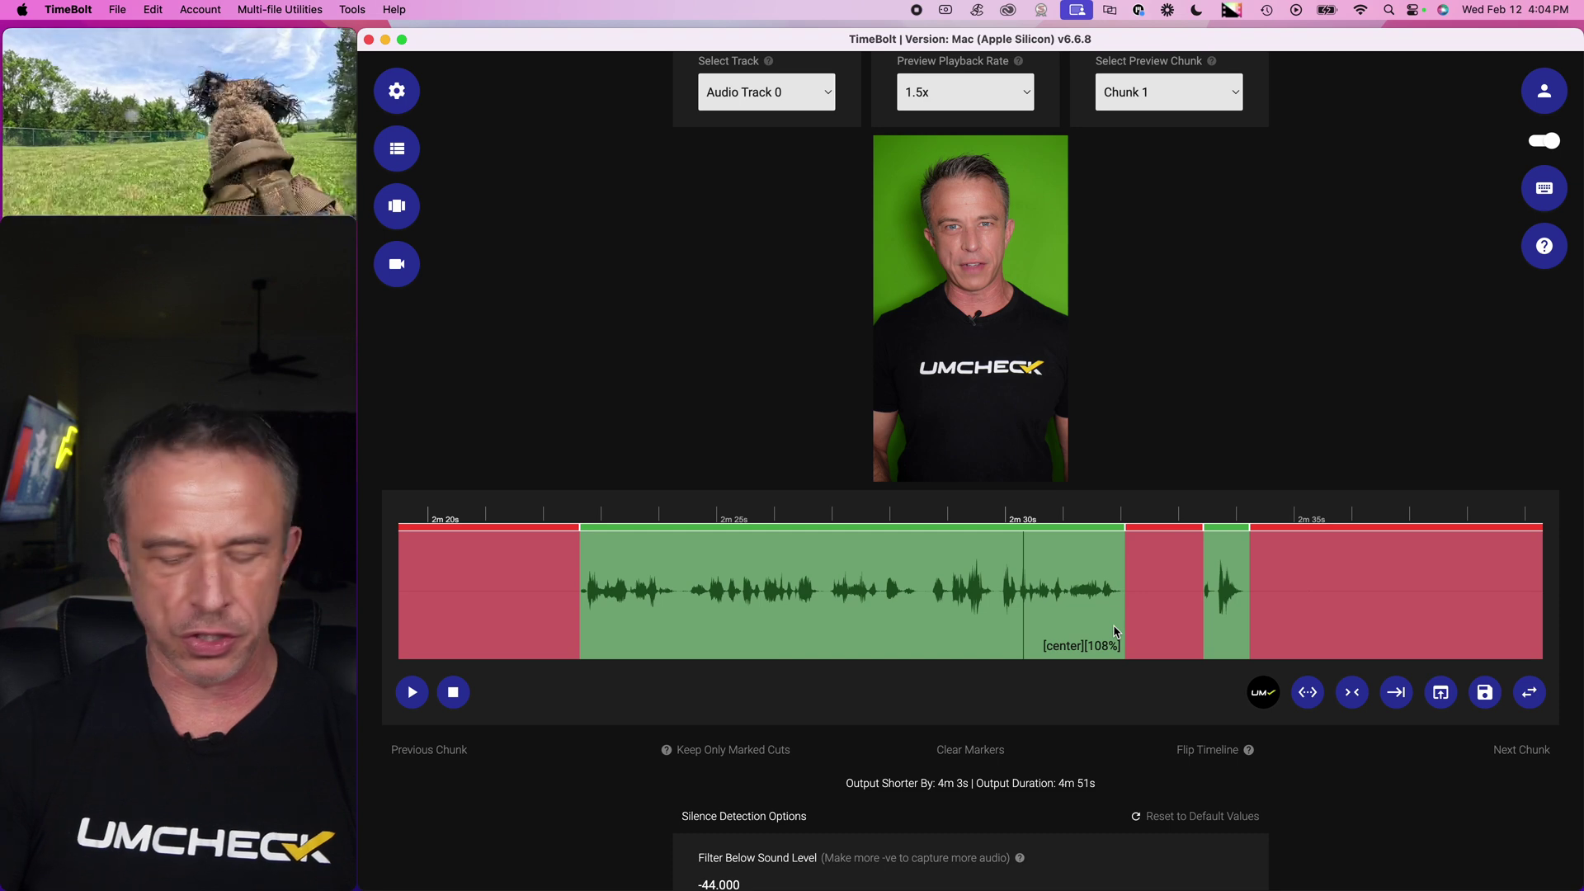
scroll(1114, 632, "up", 3)
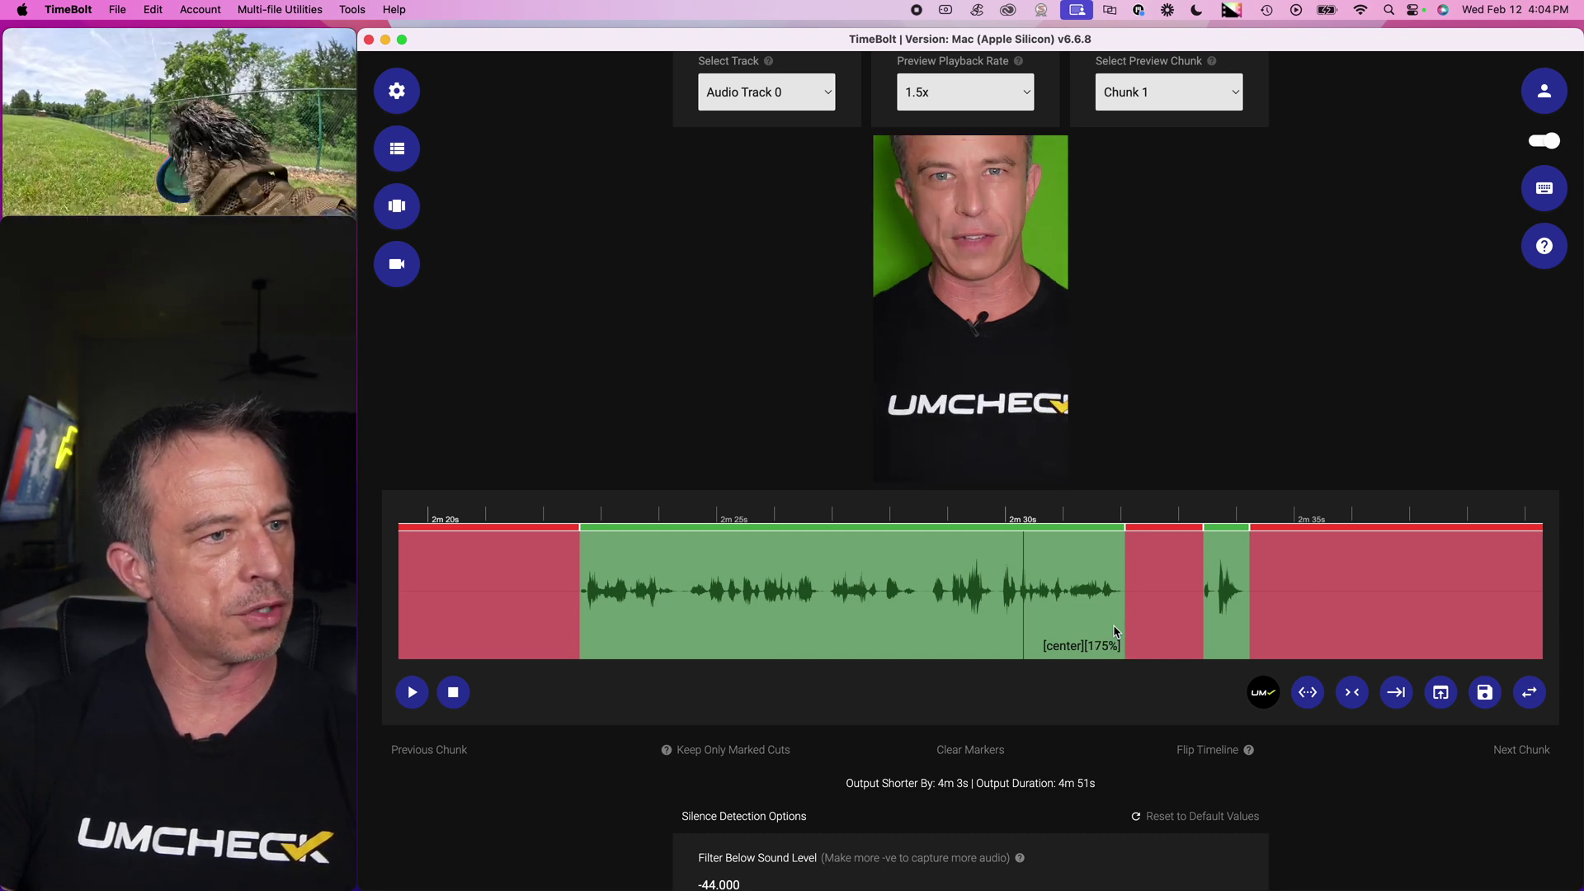
scroll(1115, 632, "down", 3)
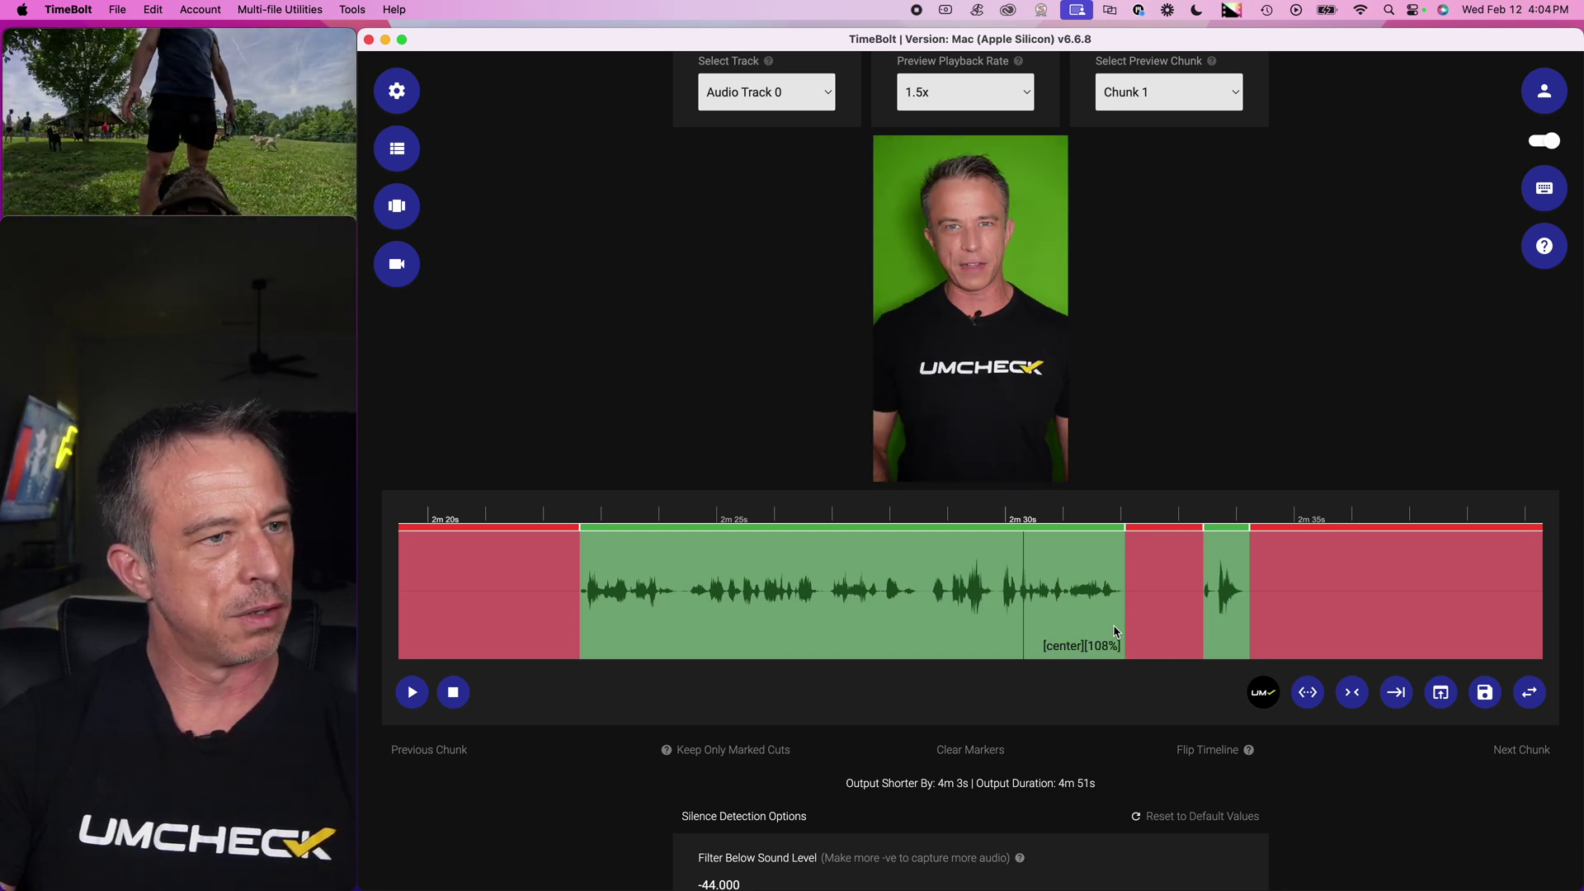
key("space")
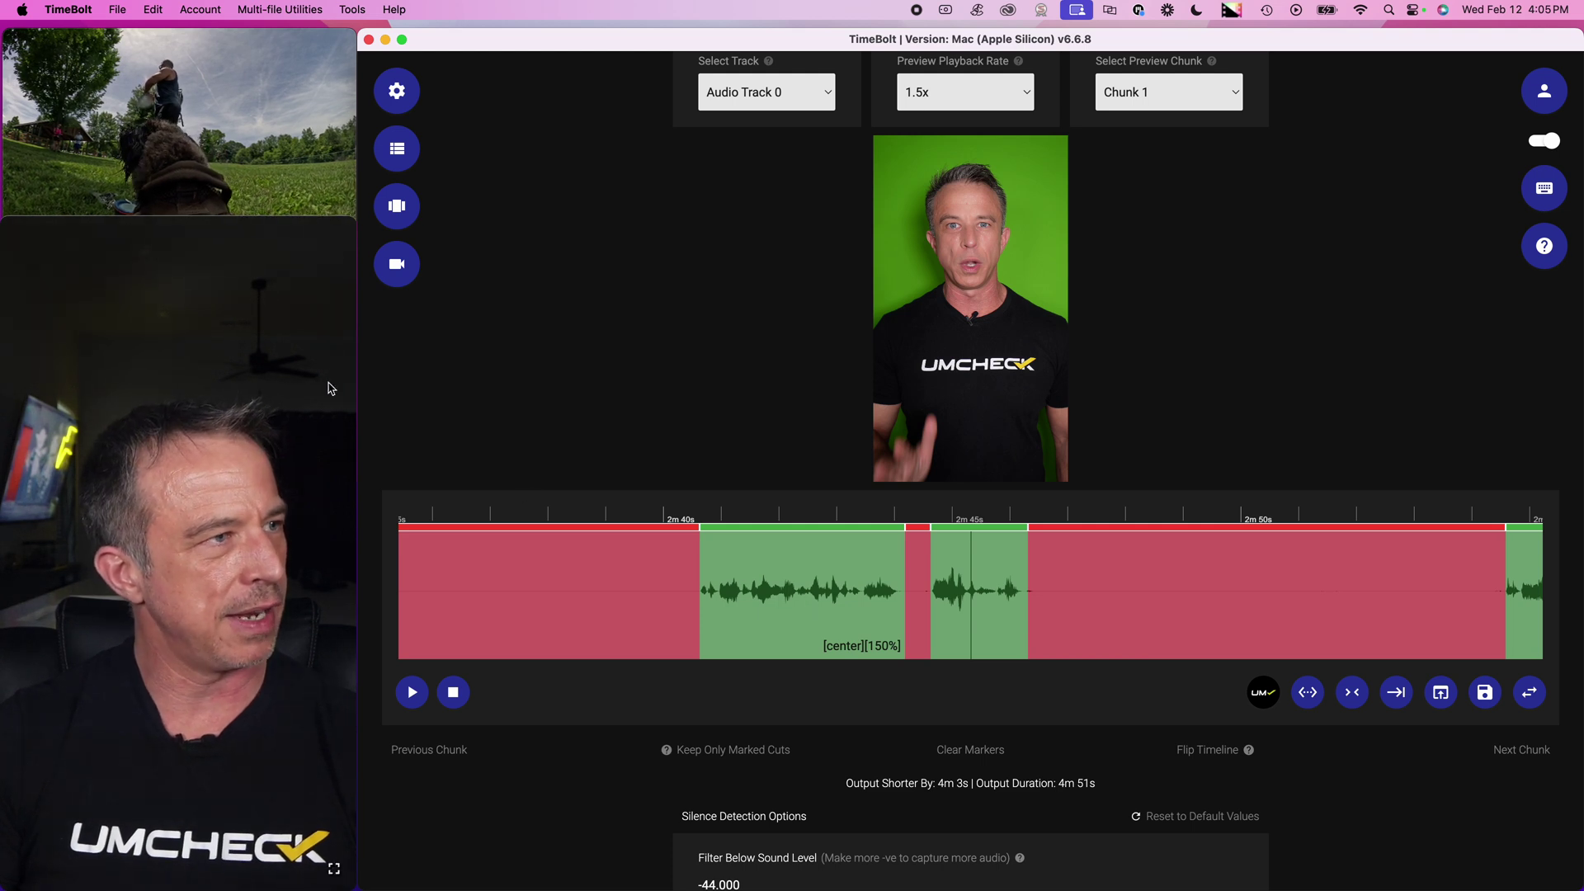
Punch in 150% on the next kept clip near 2m45s and open Settings
left_click(956, 591)
key("z")
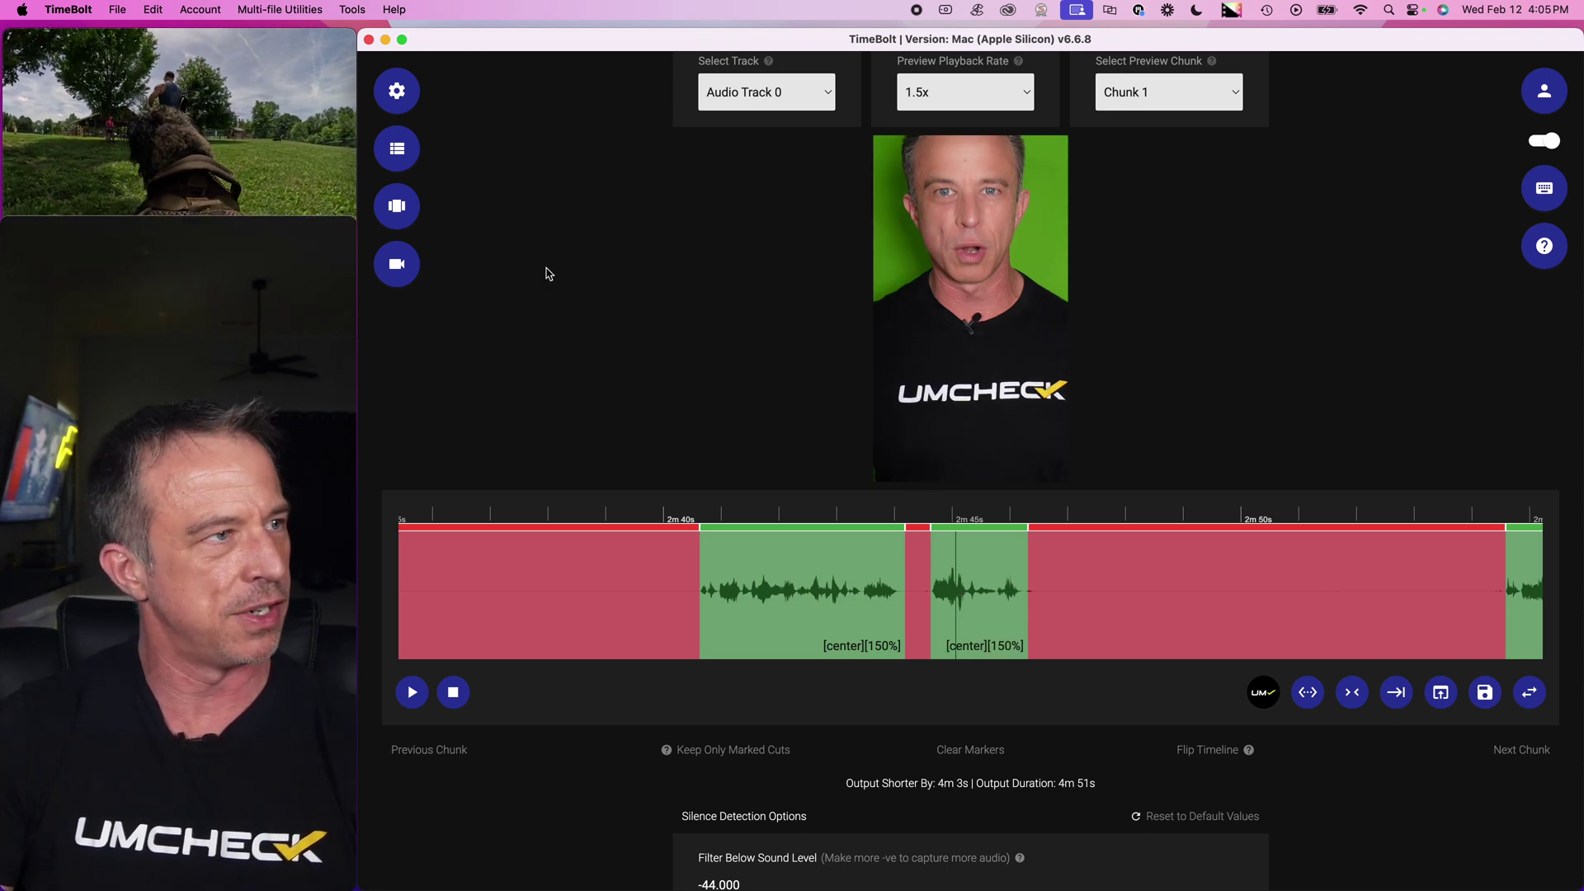
left_click(404, 96)
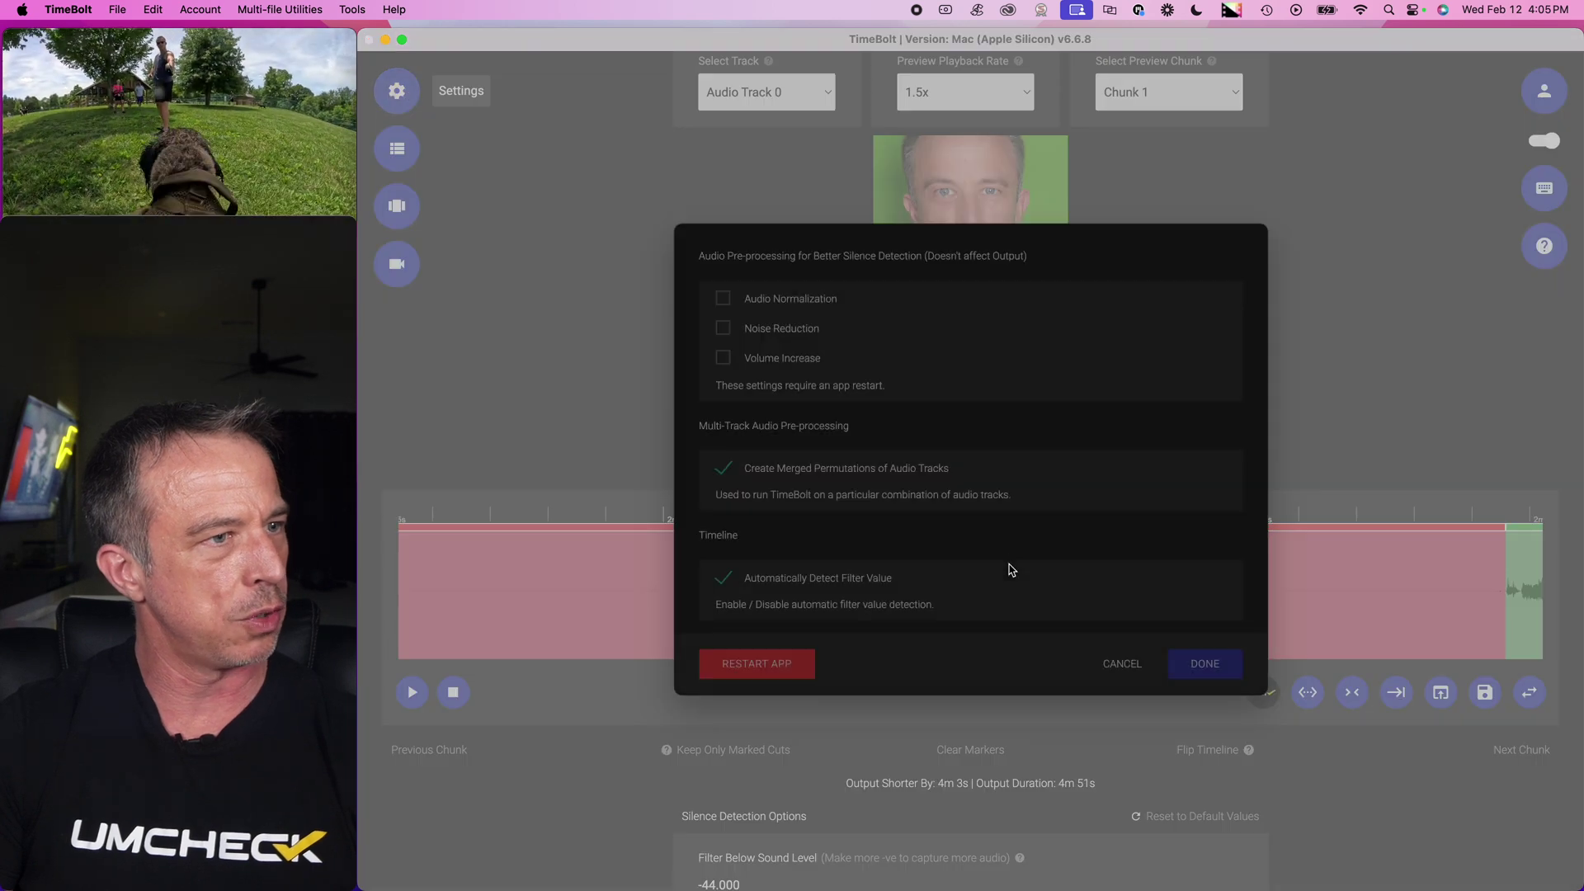
Change the Custom Punch B value from 150% to 112% and close Settings
scroll(982, 325, "down", 5)
double_click(983, 328)
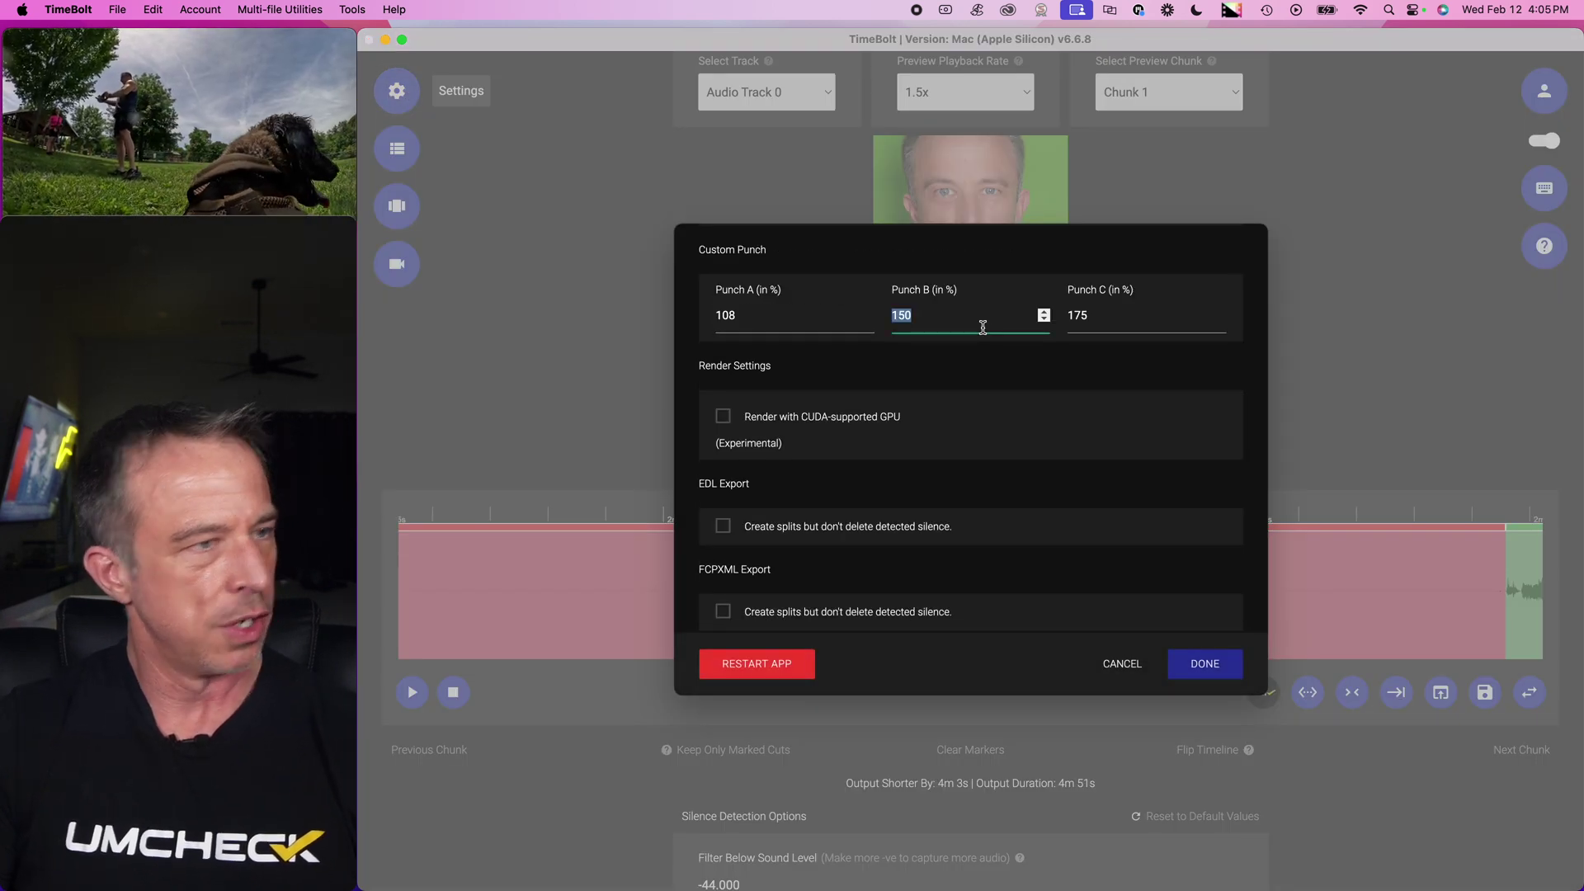
type("1")
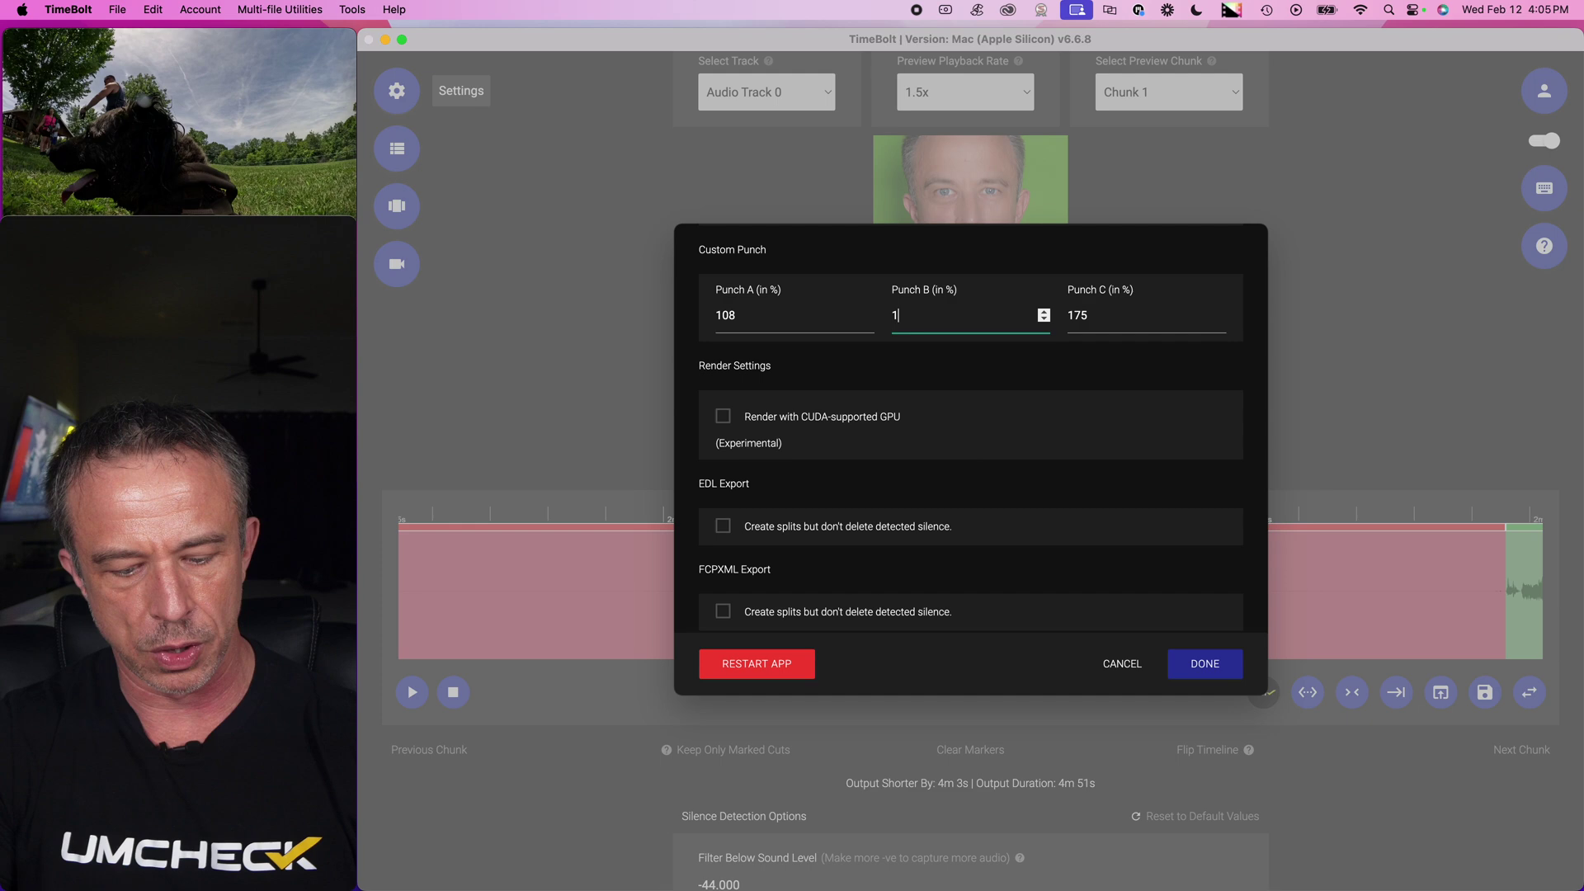
type("12")
double_click(1107, 316)
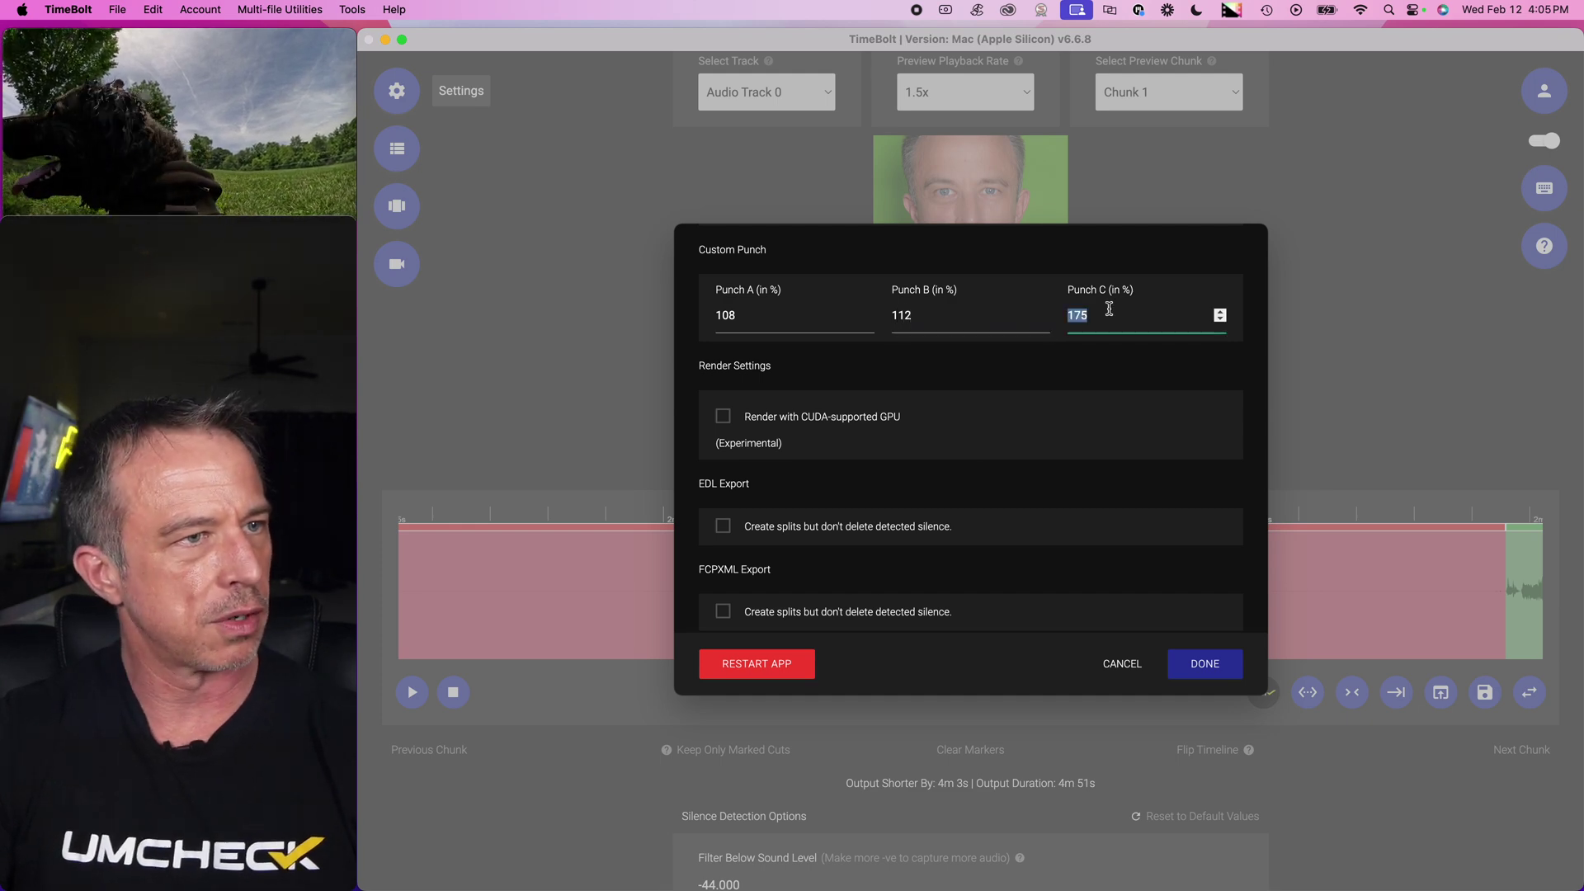
left_click(1216, 672)
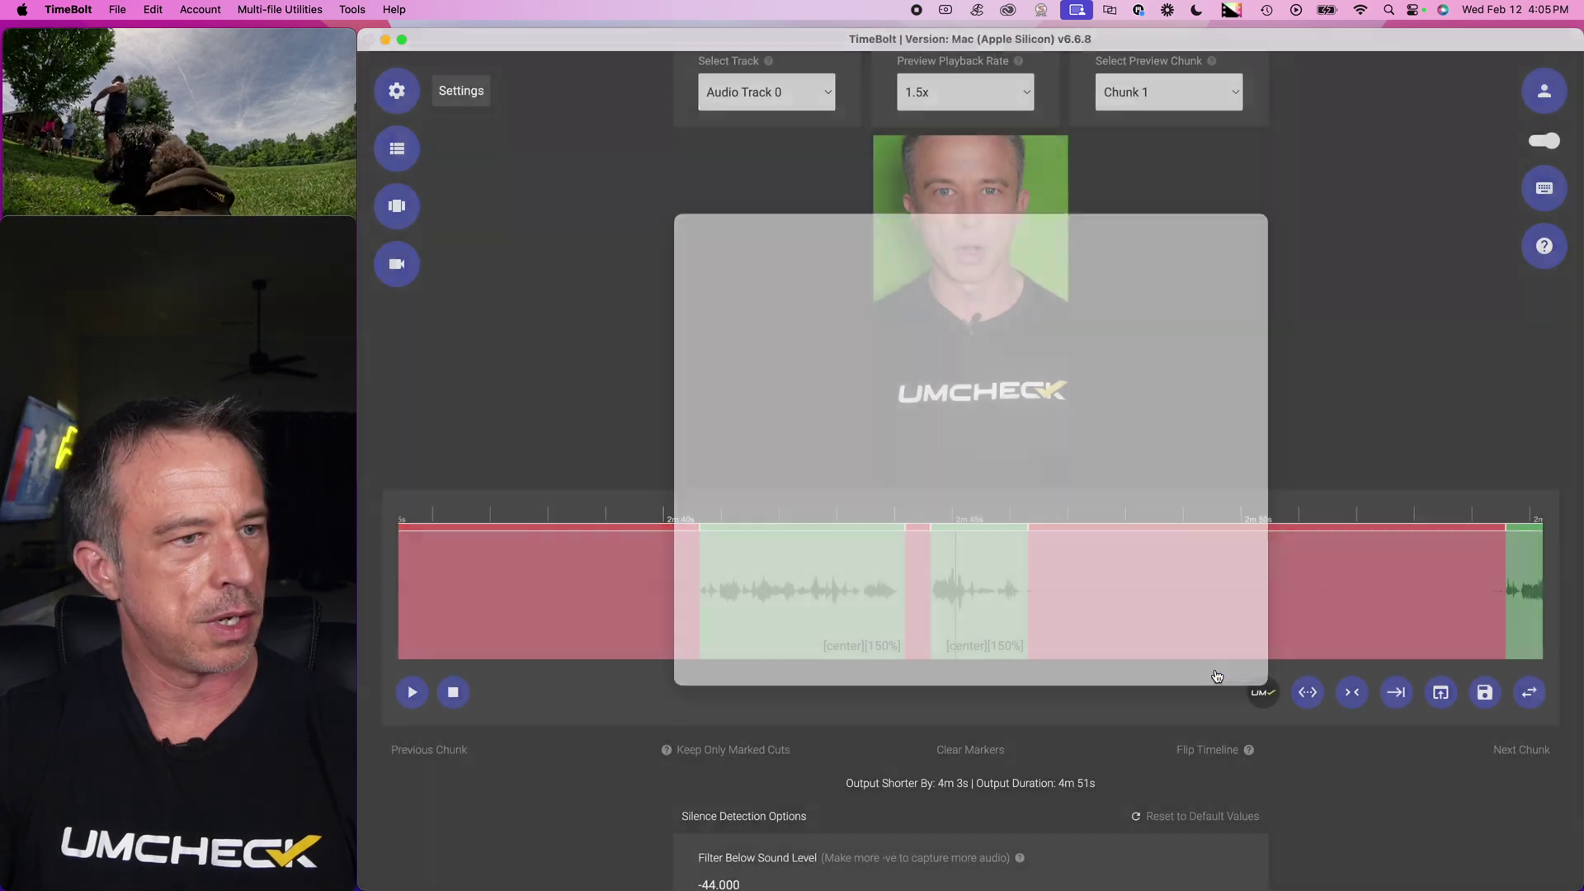
Raise the first clip's punch-in to 112%, then to 118%
left_click(802, 589)
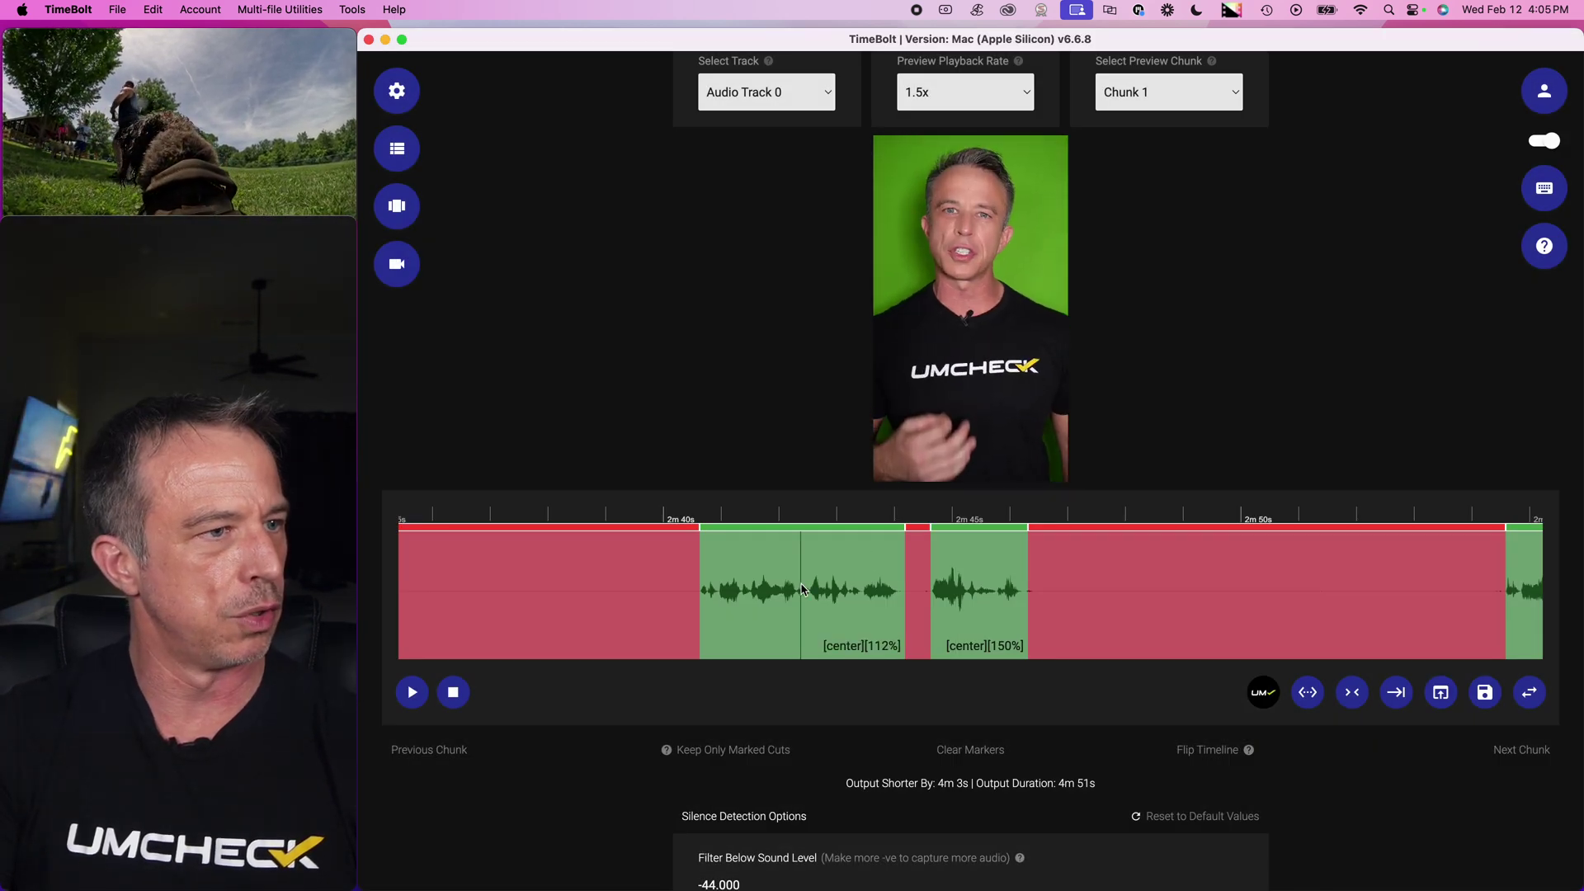
left_click(801, 589)
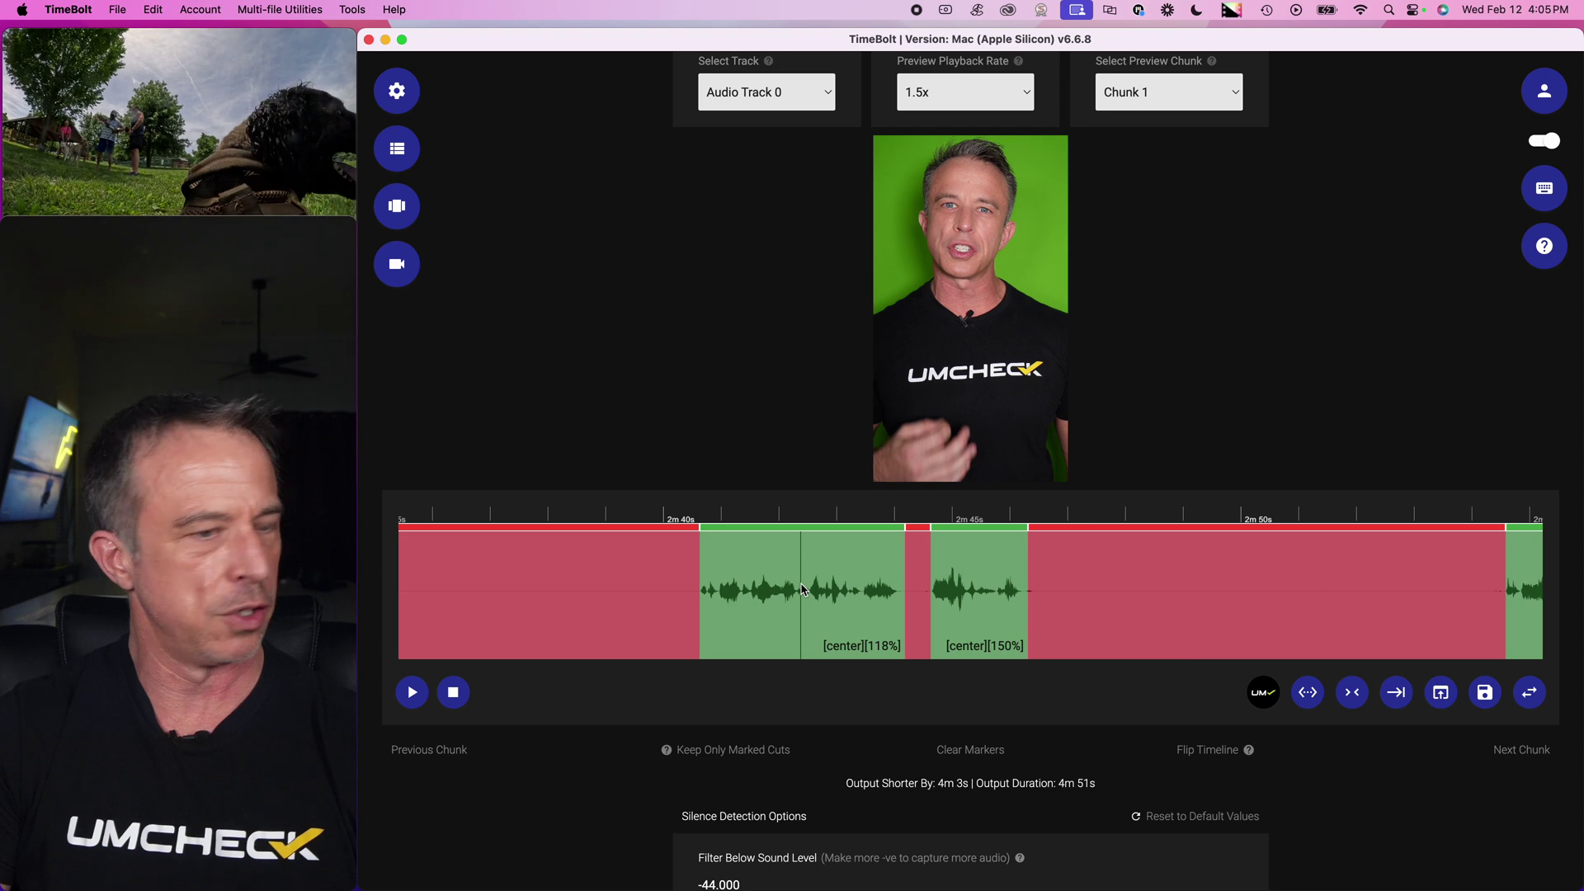
scroll(801, 589, "left", 3)
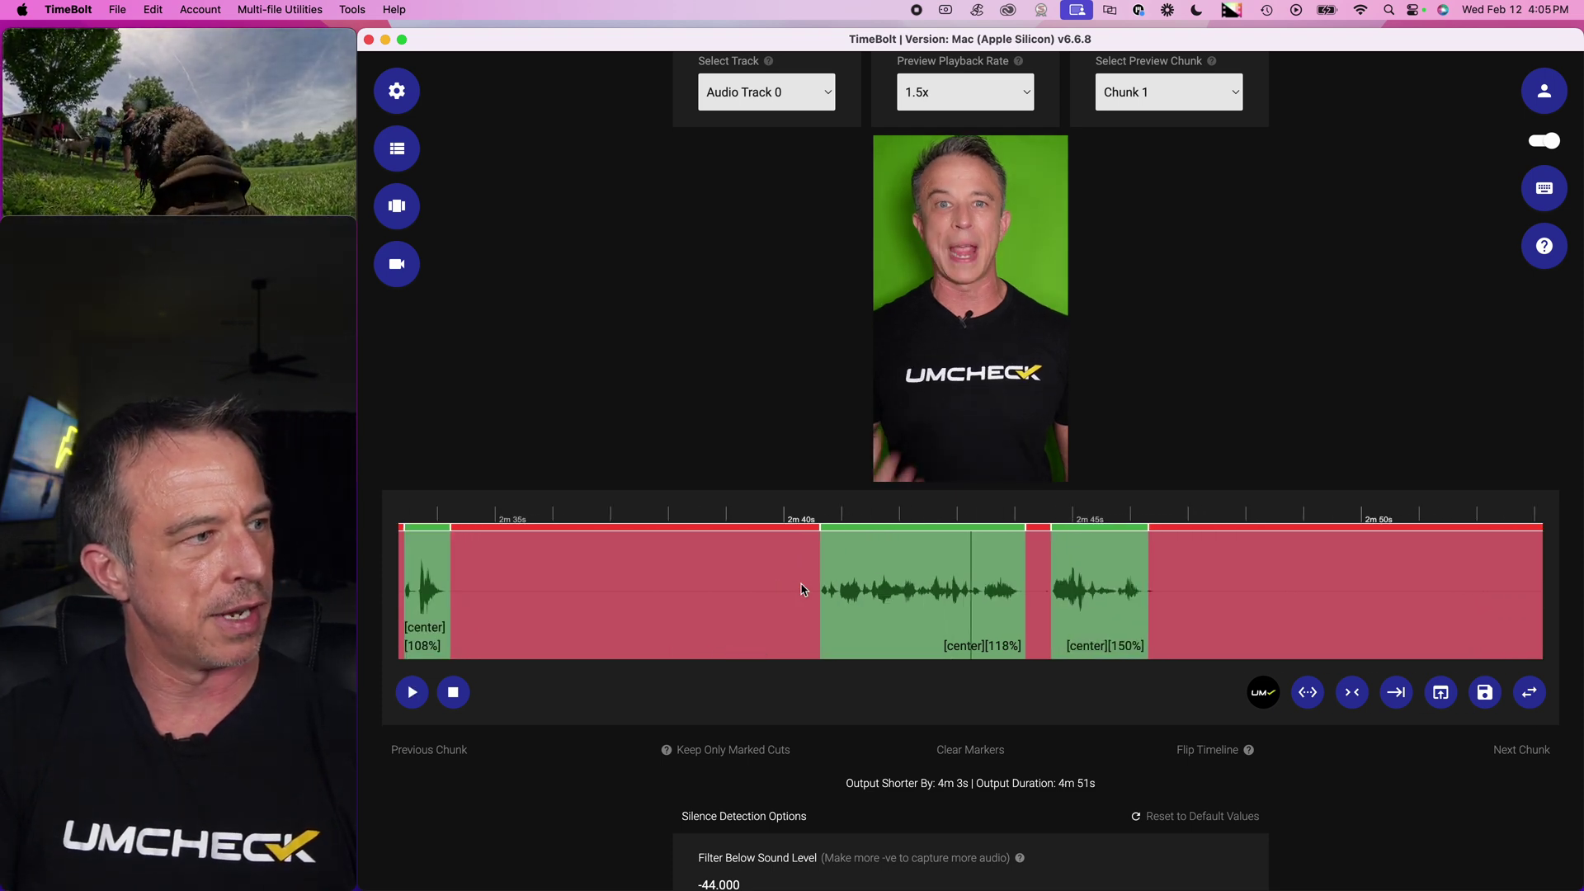
Apply a 75% punch-in with top-left framing to the kept section
right_click(982, 598)
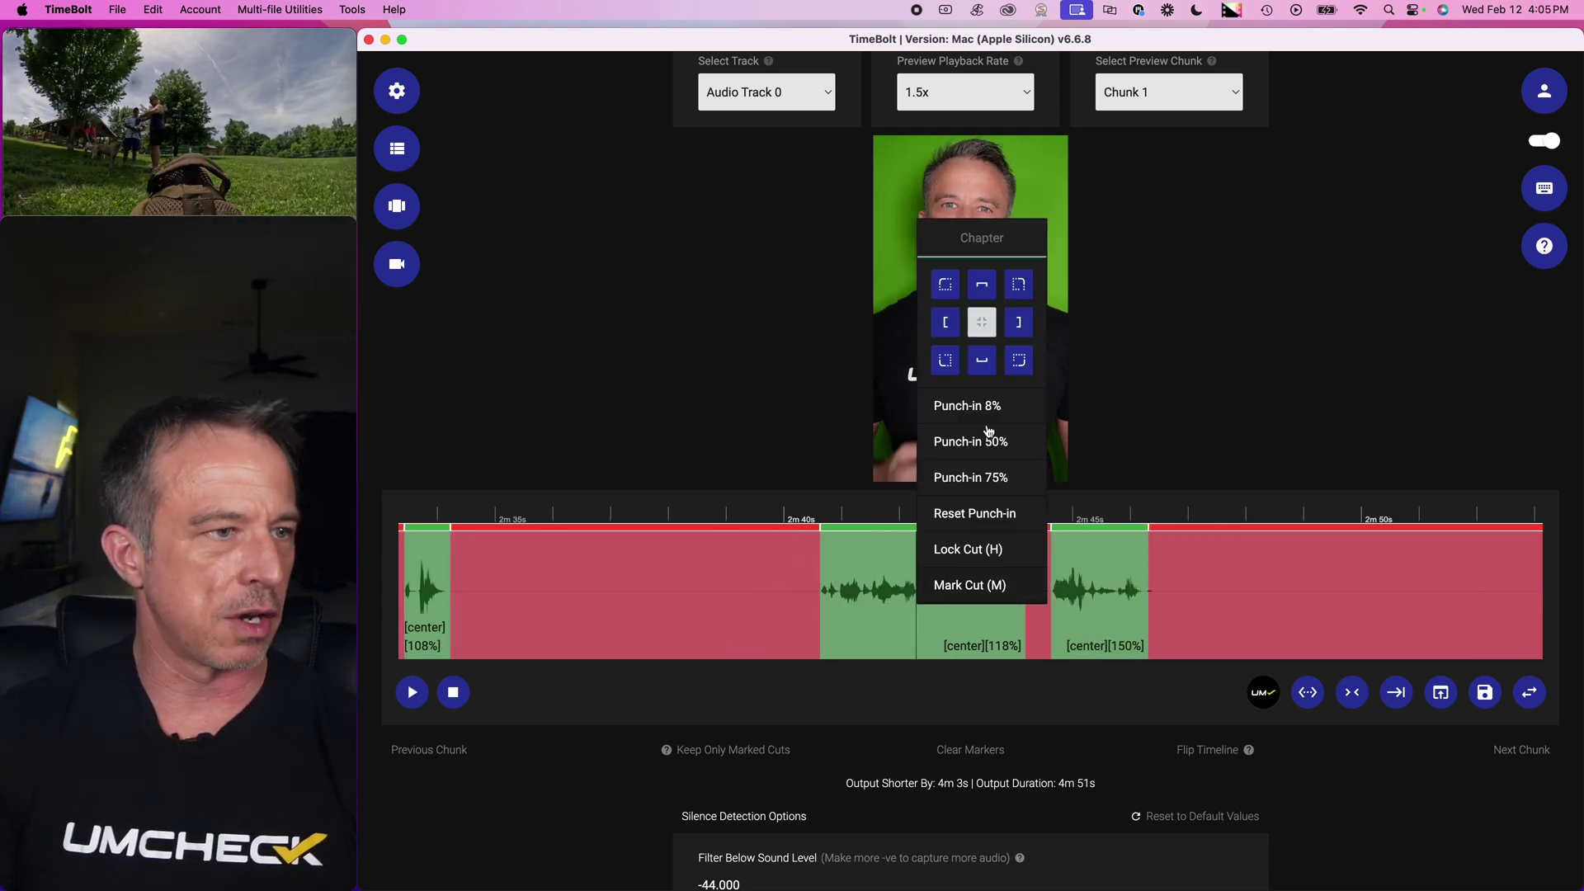
left_click(1004, 477)
right_click(1044, 621)
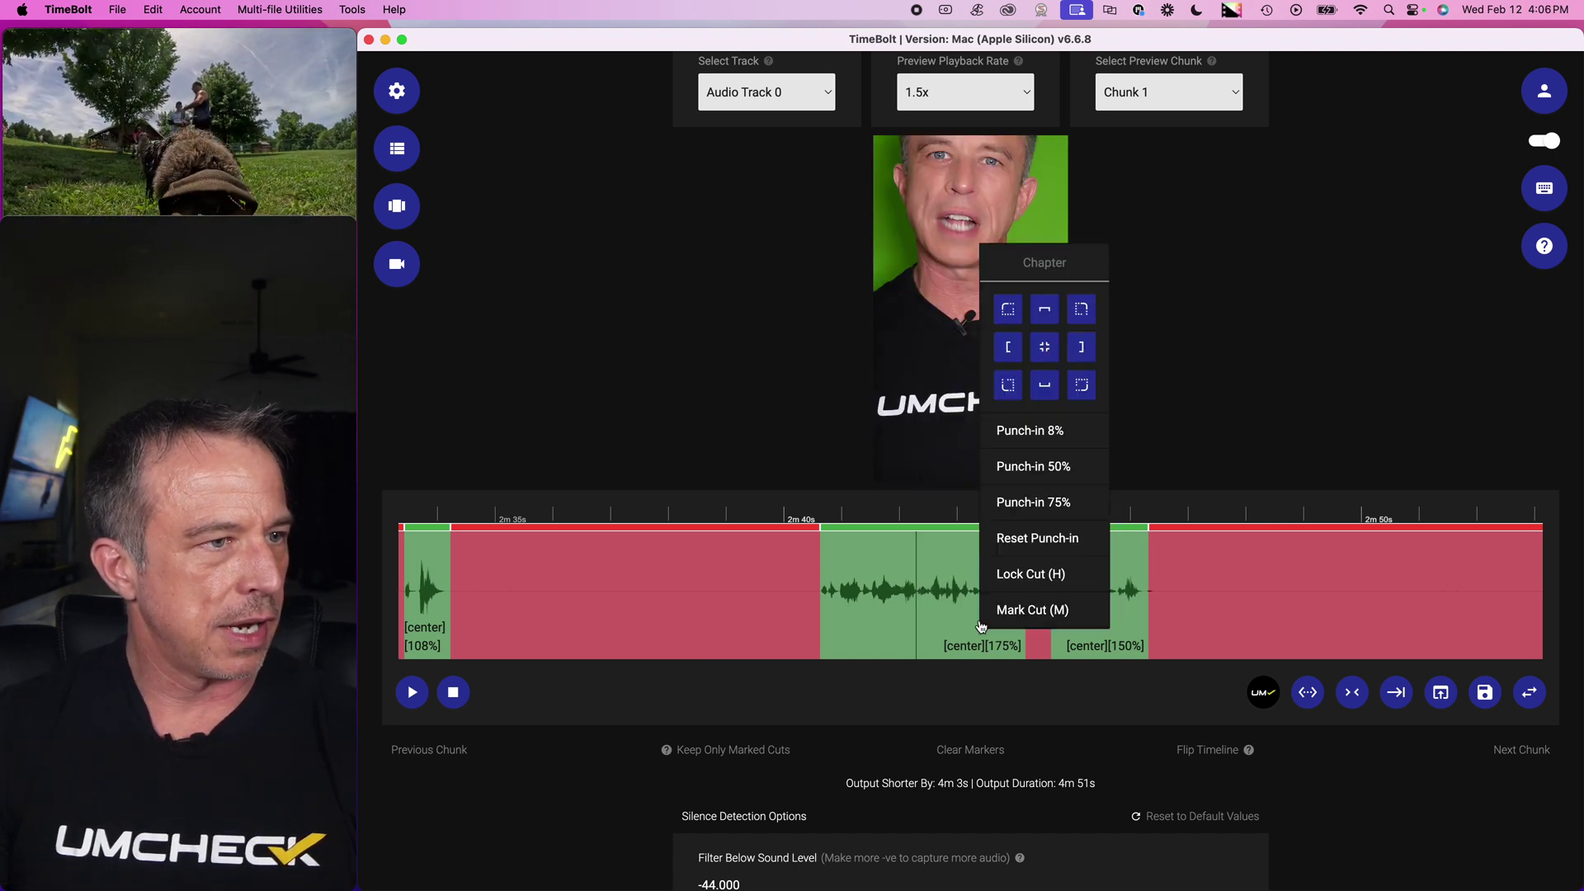
left_click(1009, 311)
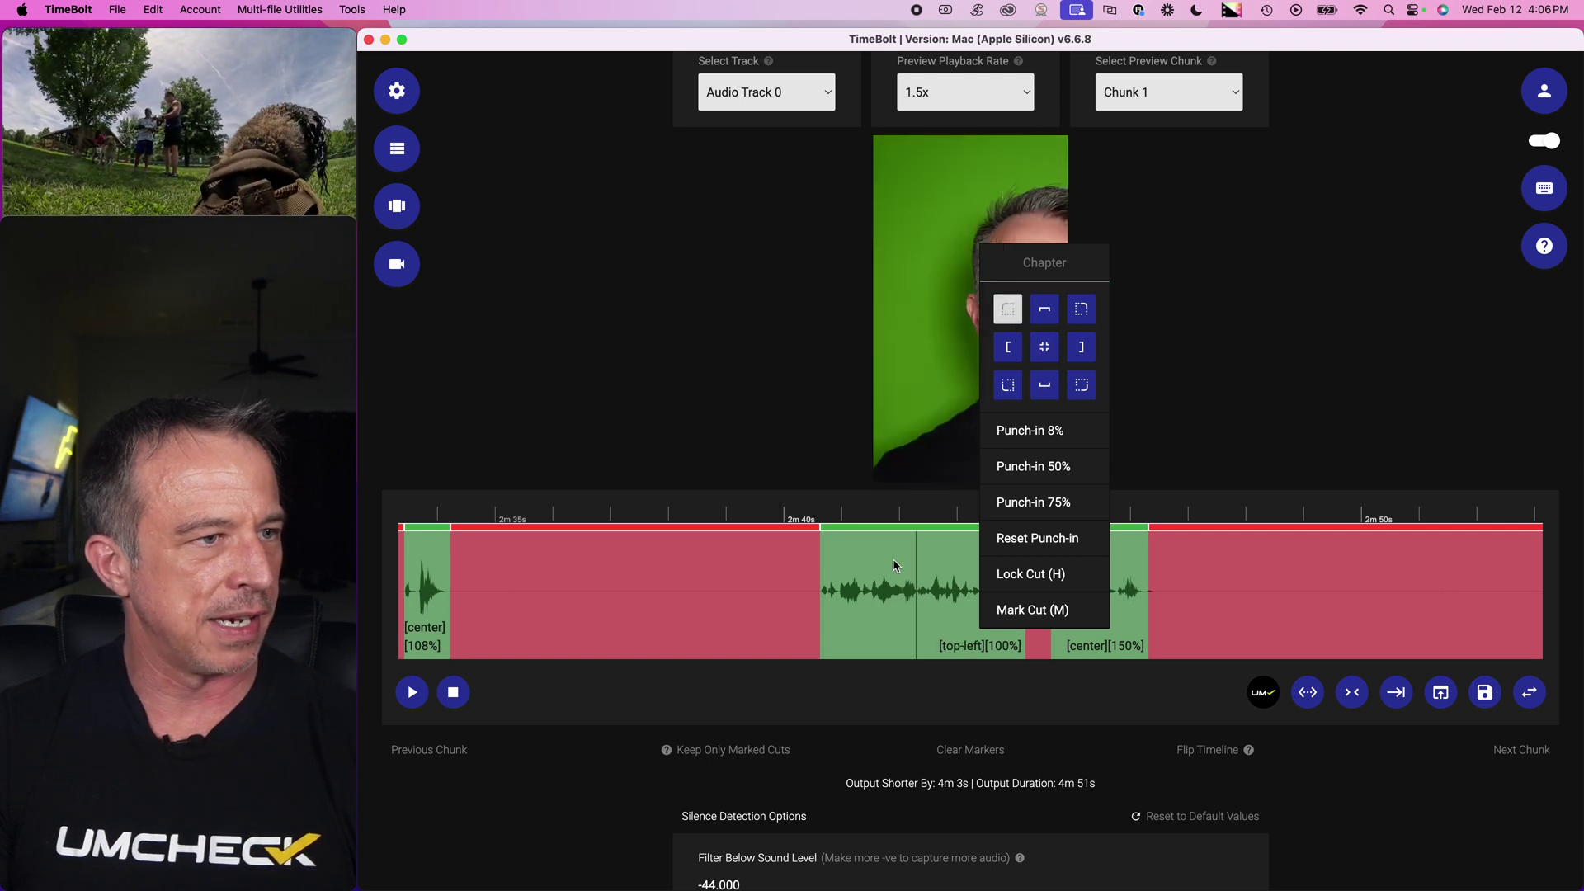
left_click(894, 566)
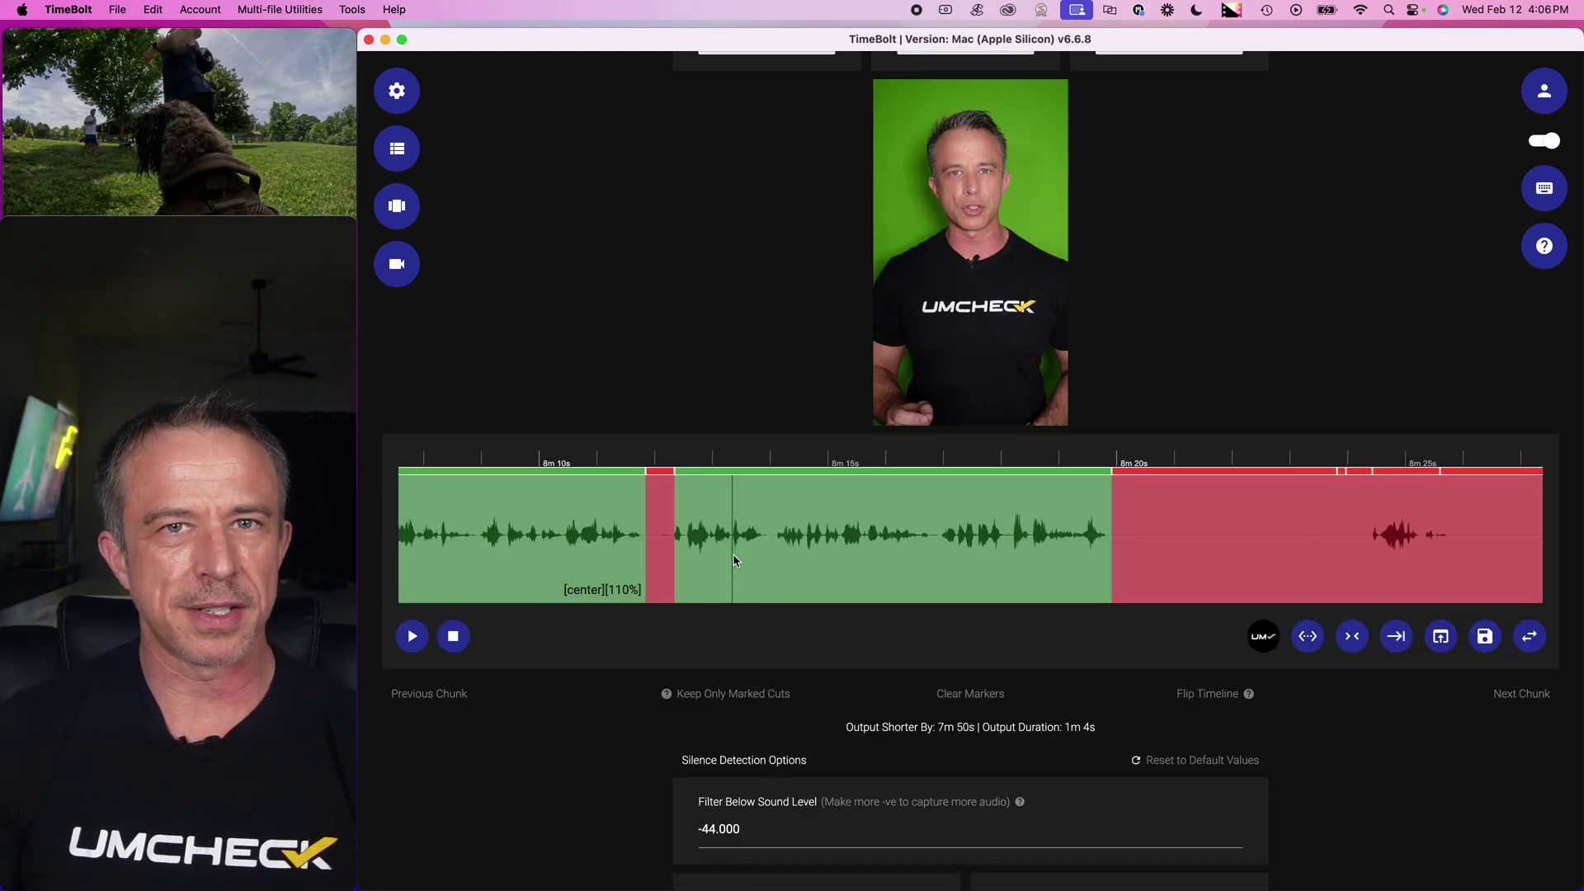
Scroll past Silence Detection Options to Export Options, confirming the 1m 4s output
scroll(838, 571, "down", 1)
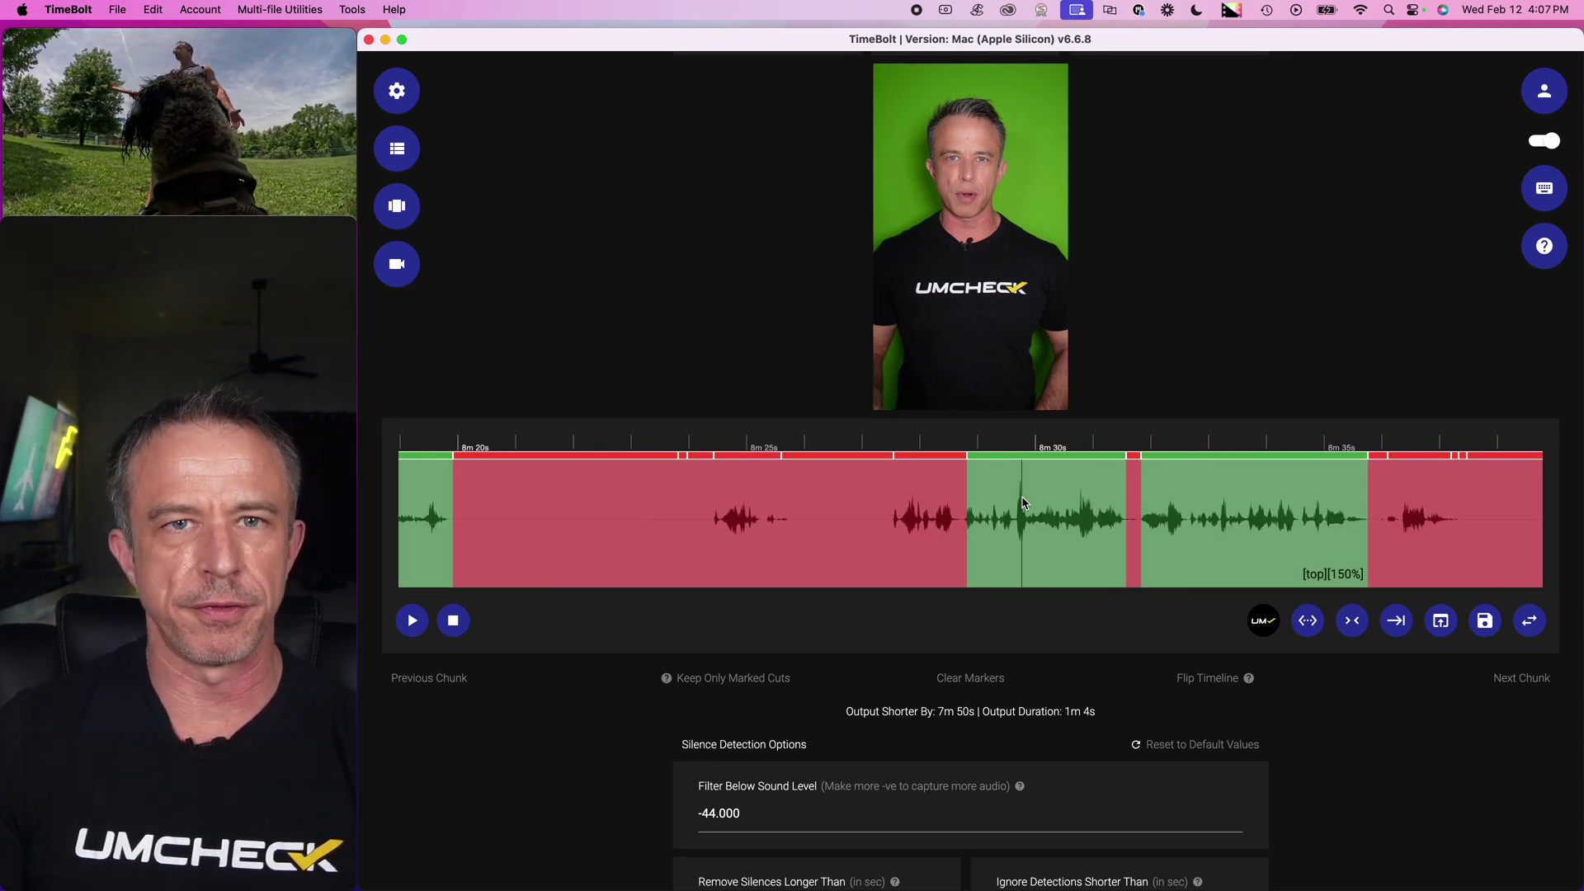
scroll(1023, 503, "down", 12)
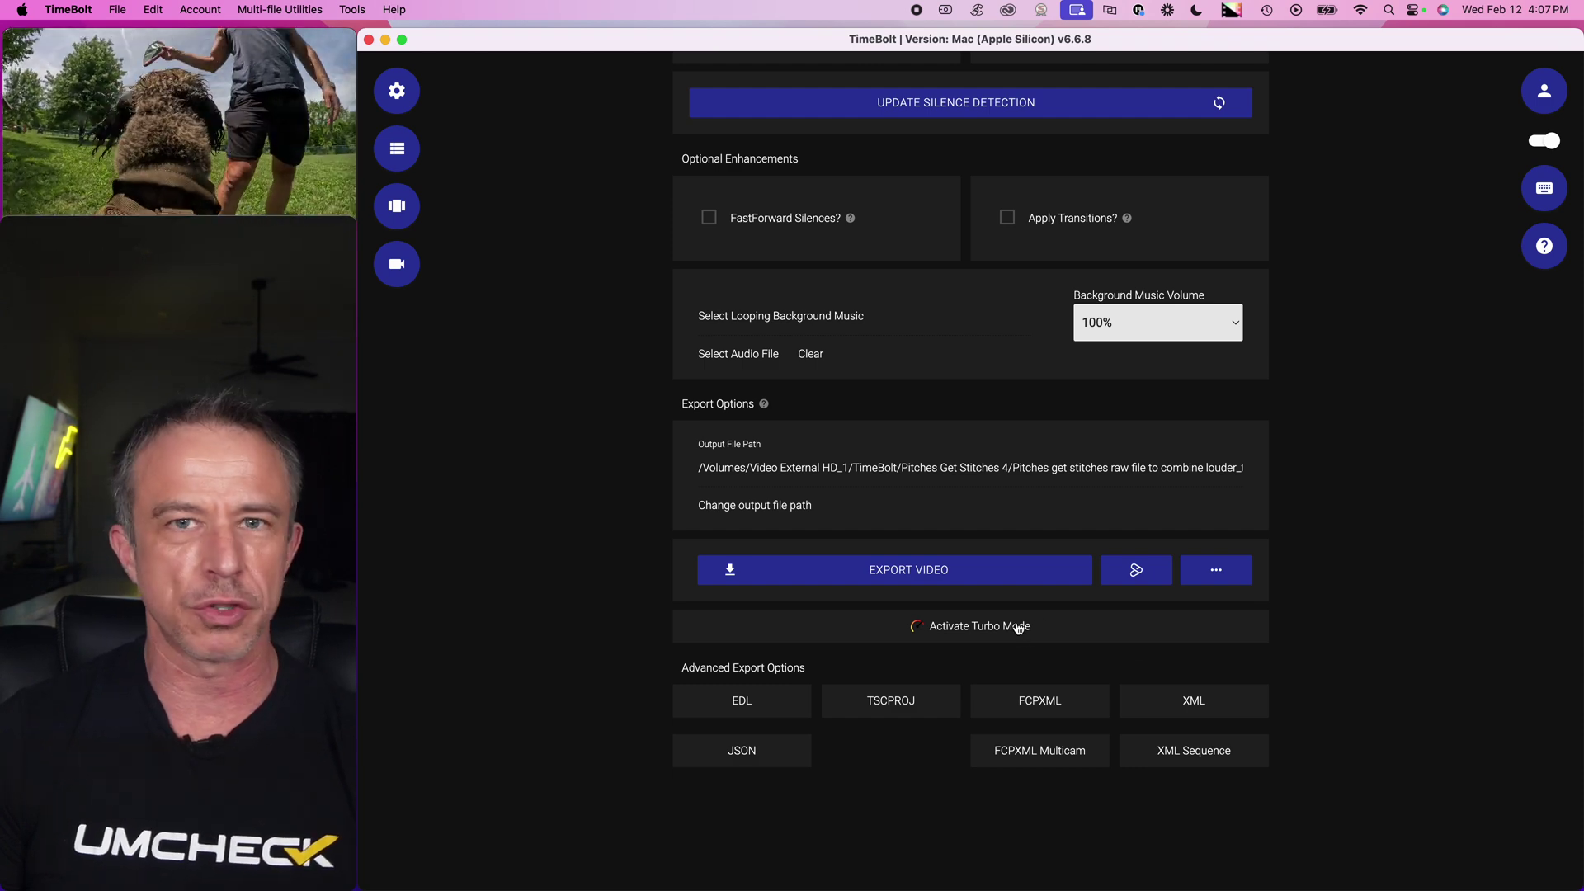
scroll(1438, 548, "up", 8)
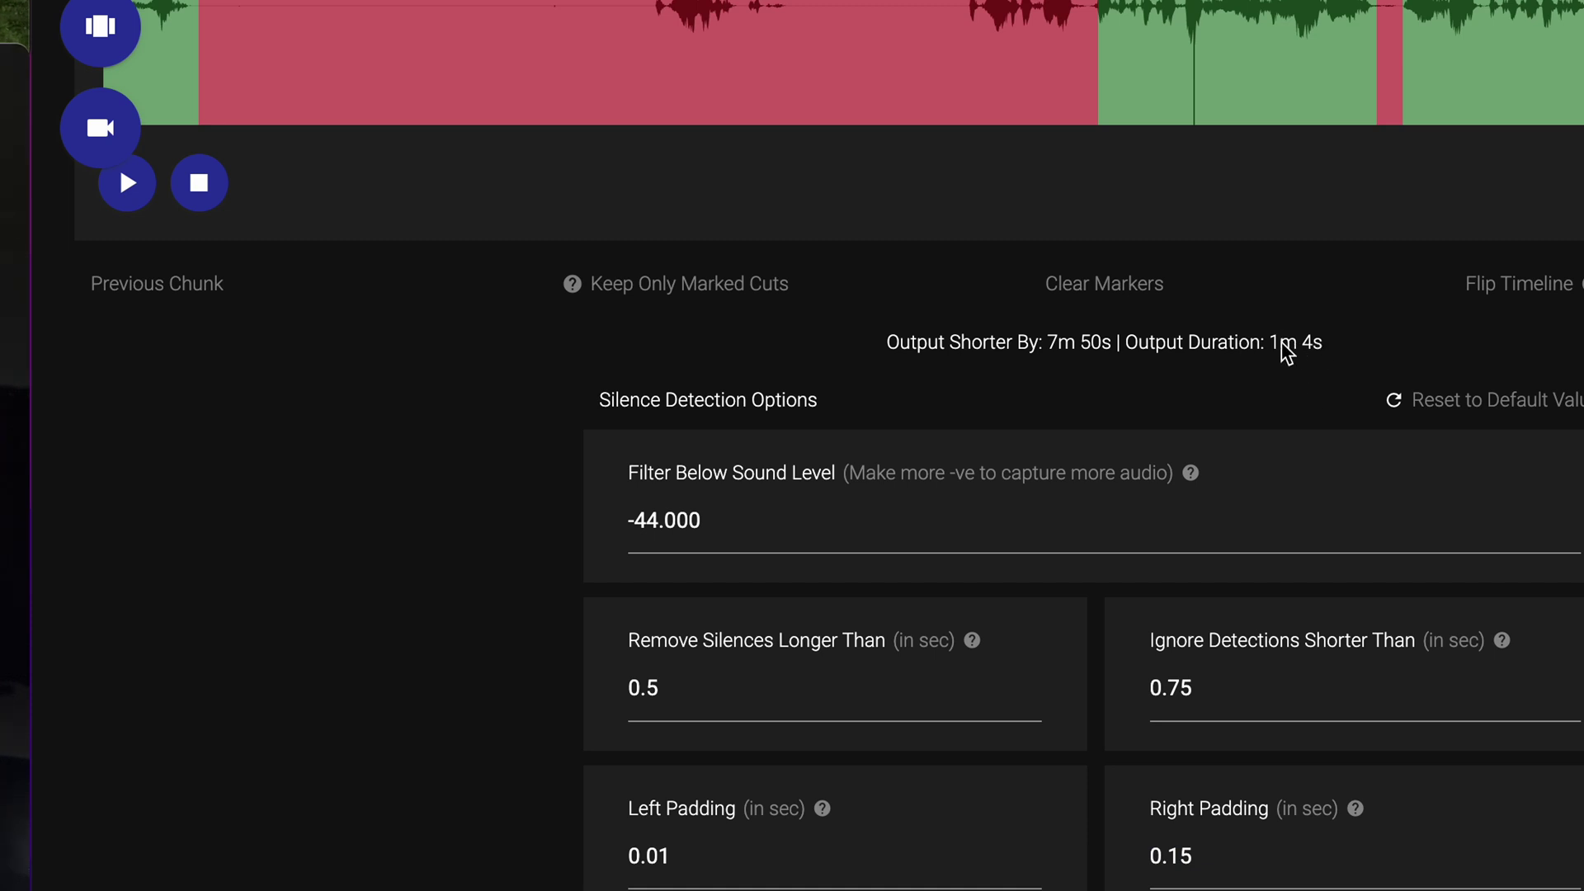
scroll(1073, 578, "down", 10)
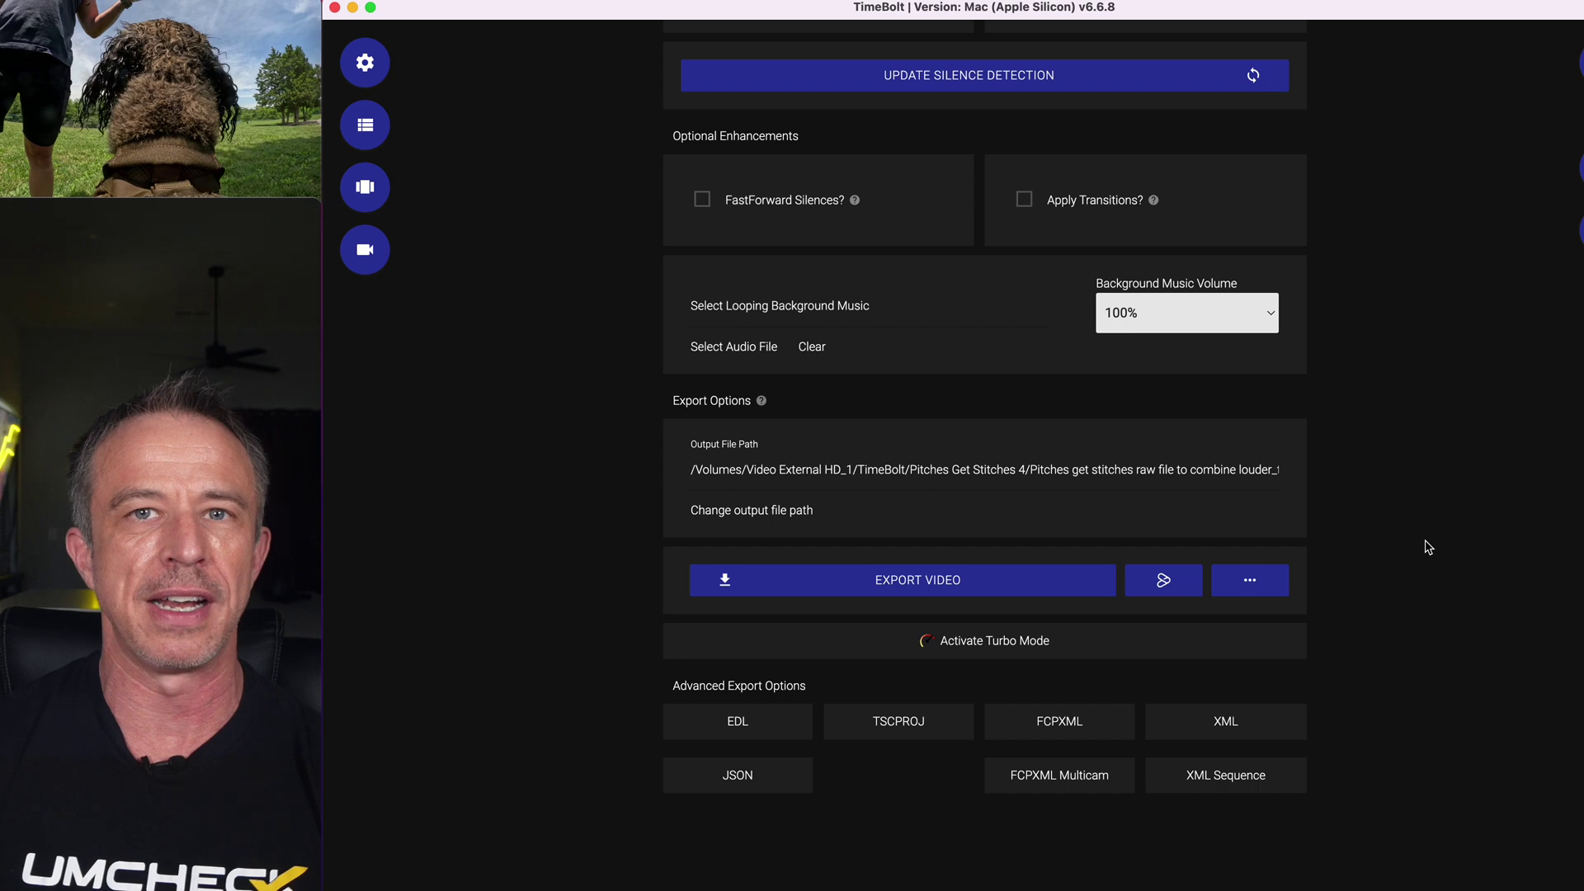
Show Turbo Mode settings: 60-second time limit, 1.070 speed multiplier
left_click(1002, 651)
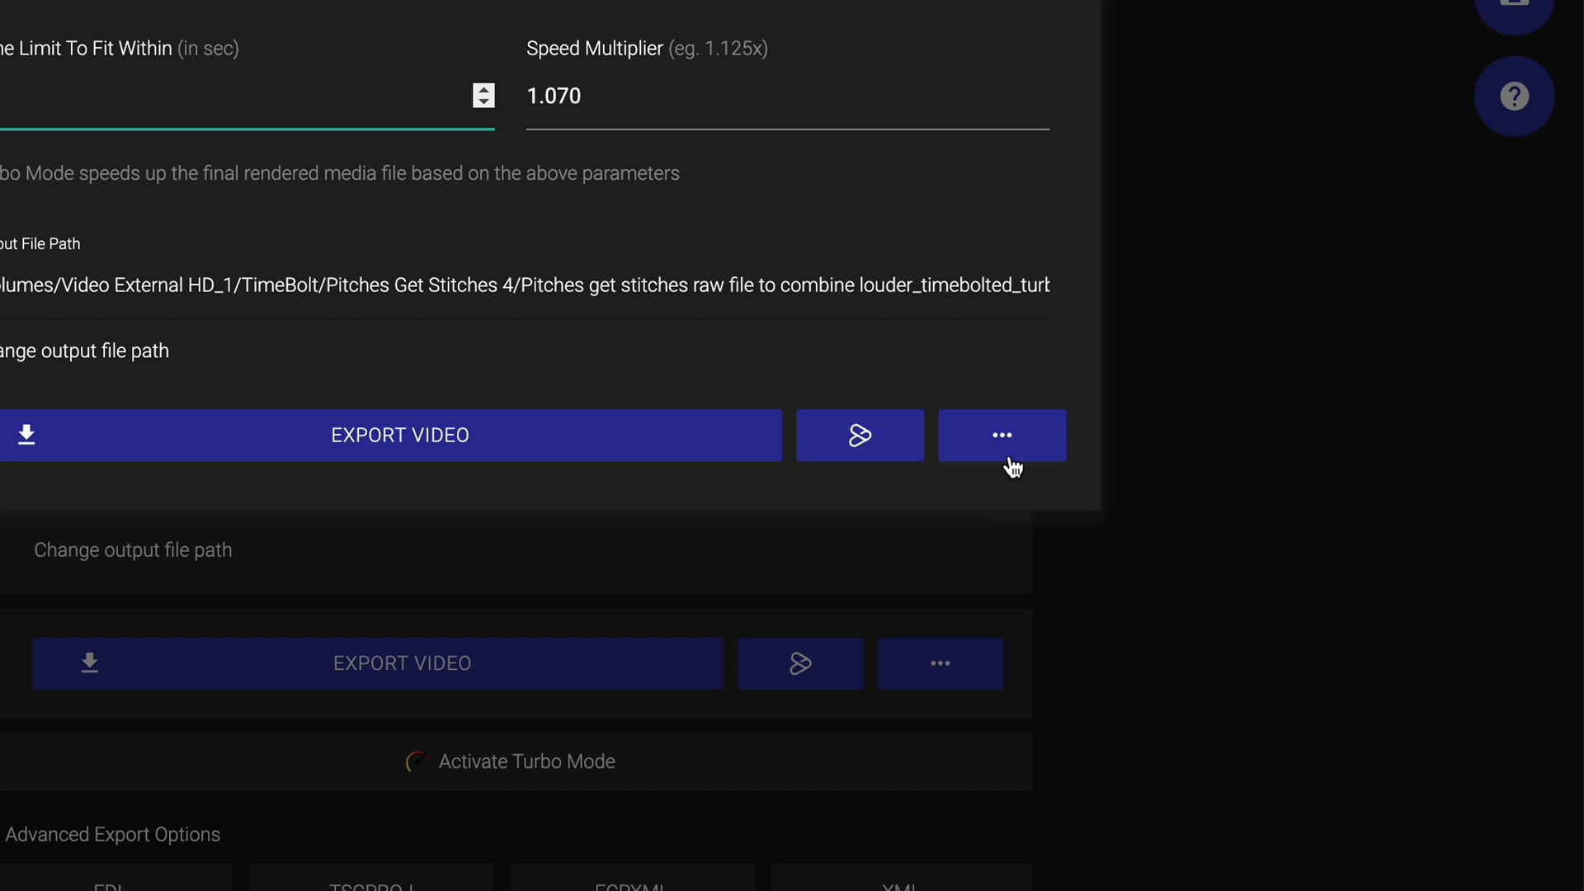
Export the cuts as separate clips into a new Shorts folder
left_click(1010, 459)
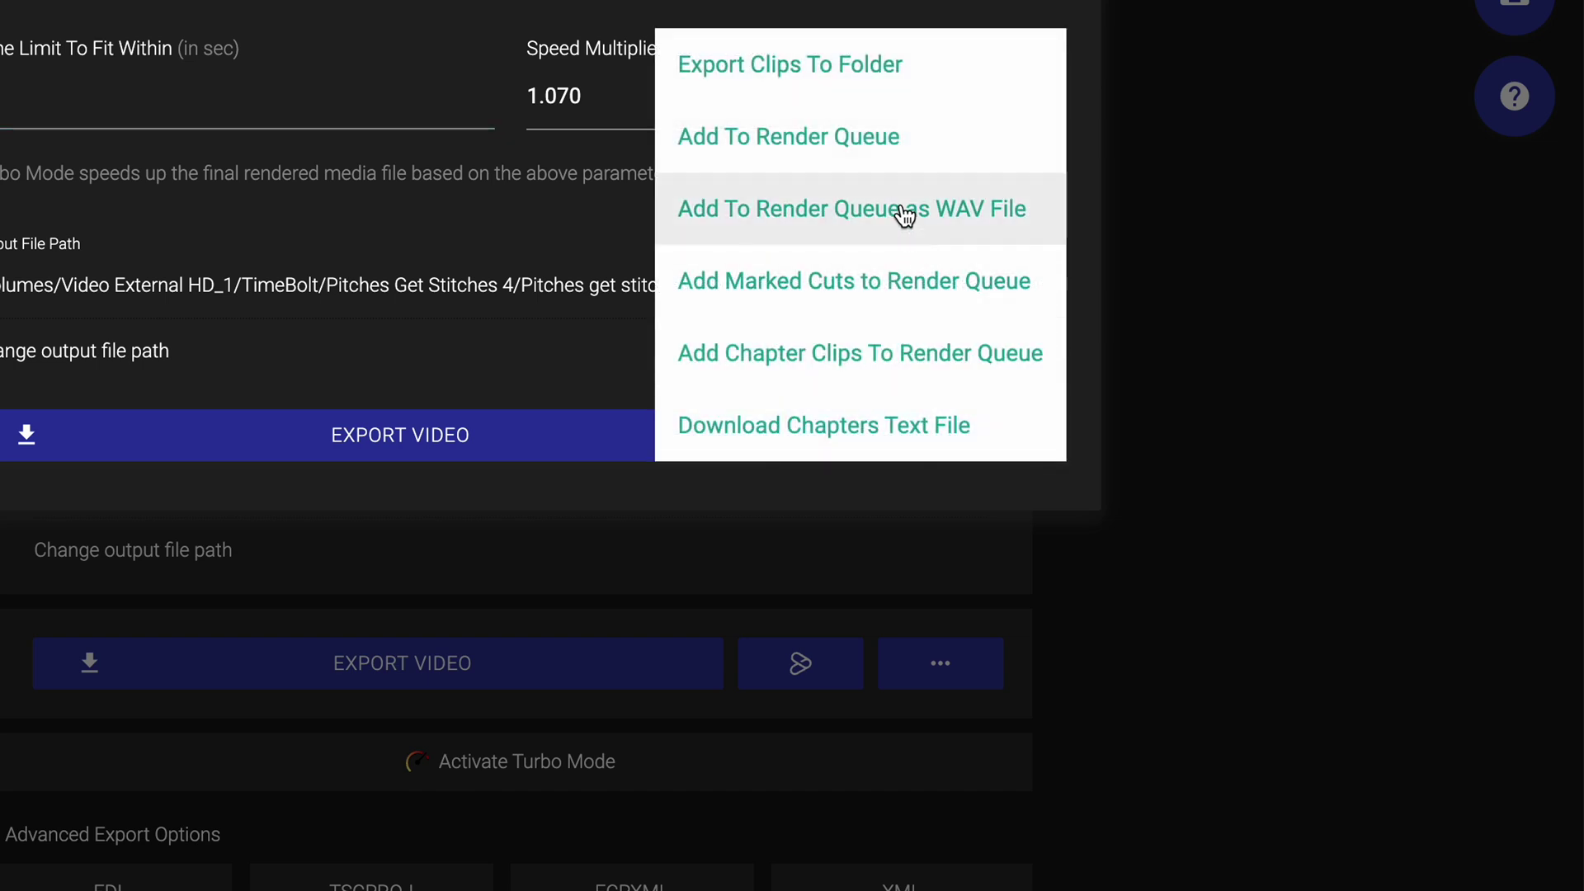
left_click(889, 65)
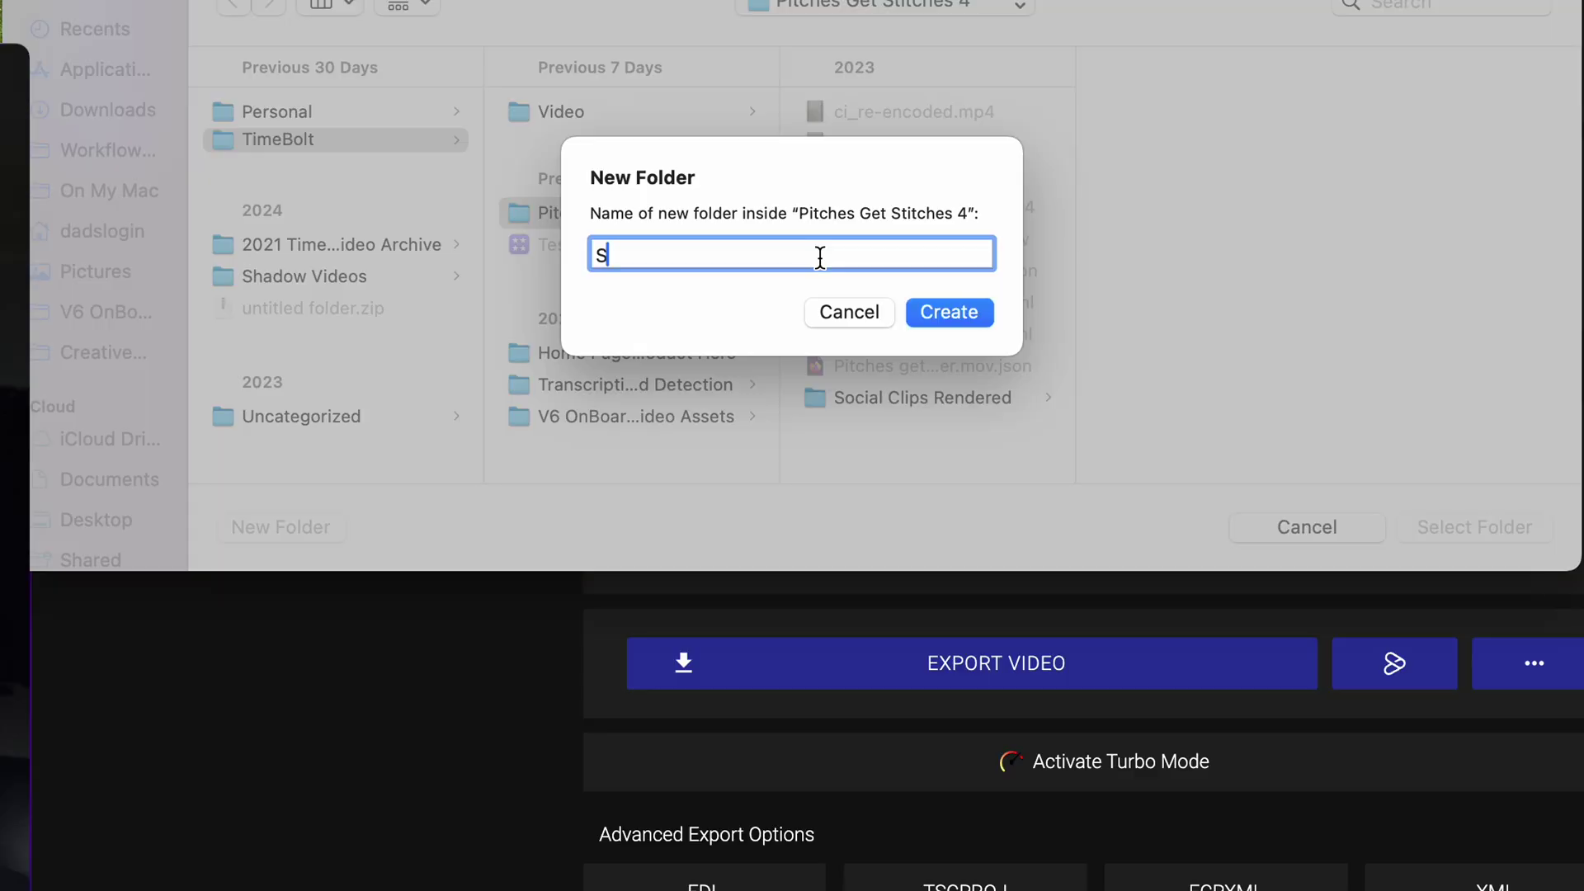
key("Return")
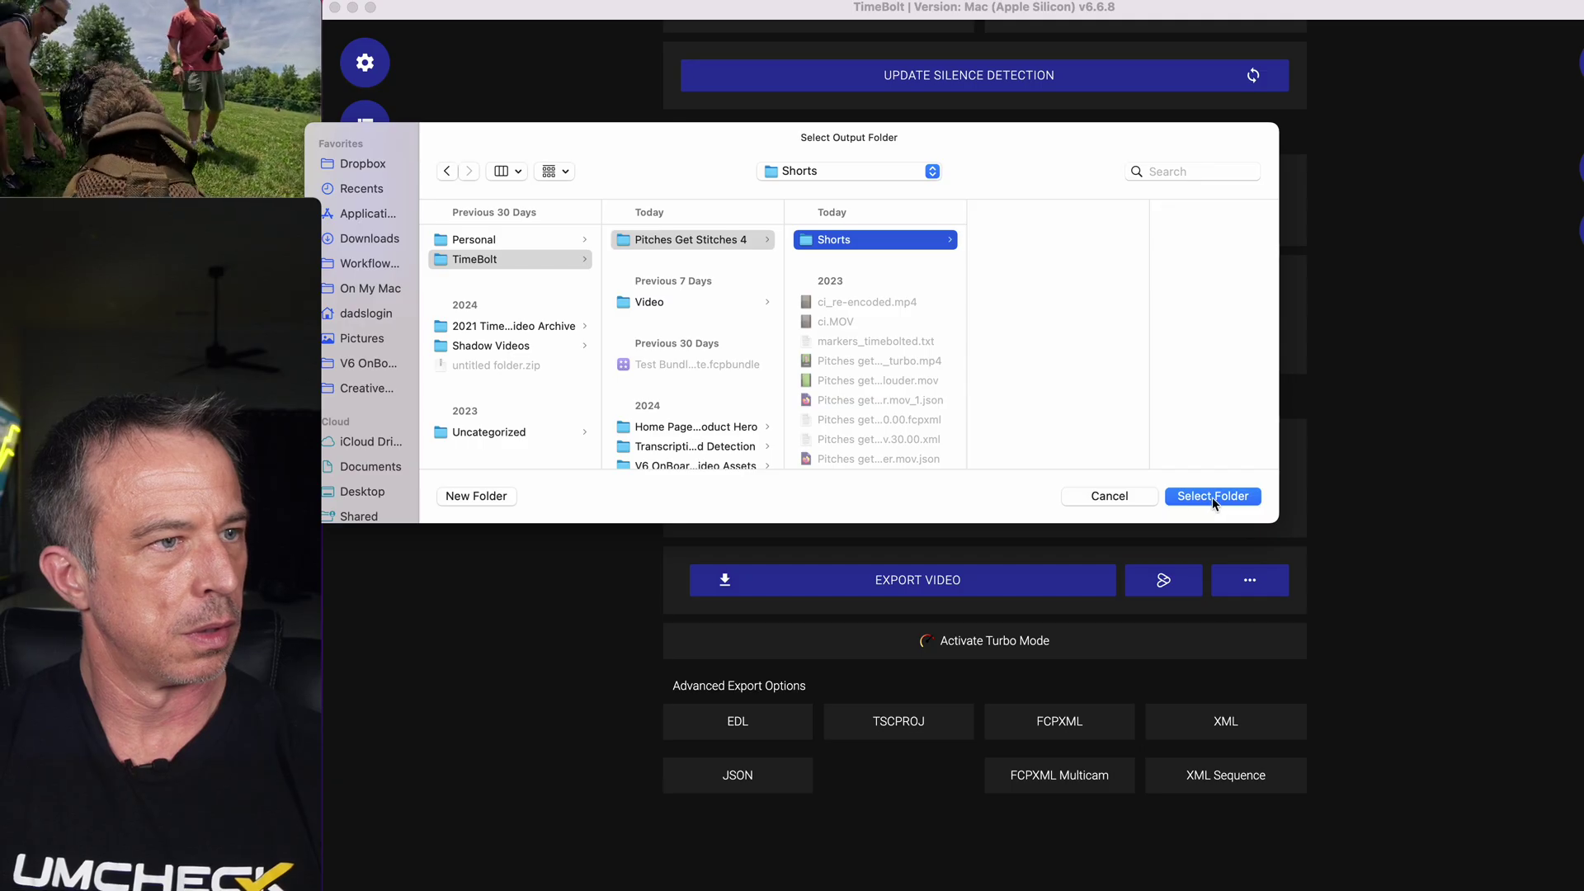
left_click(1474, 527)
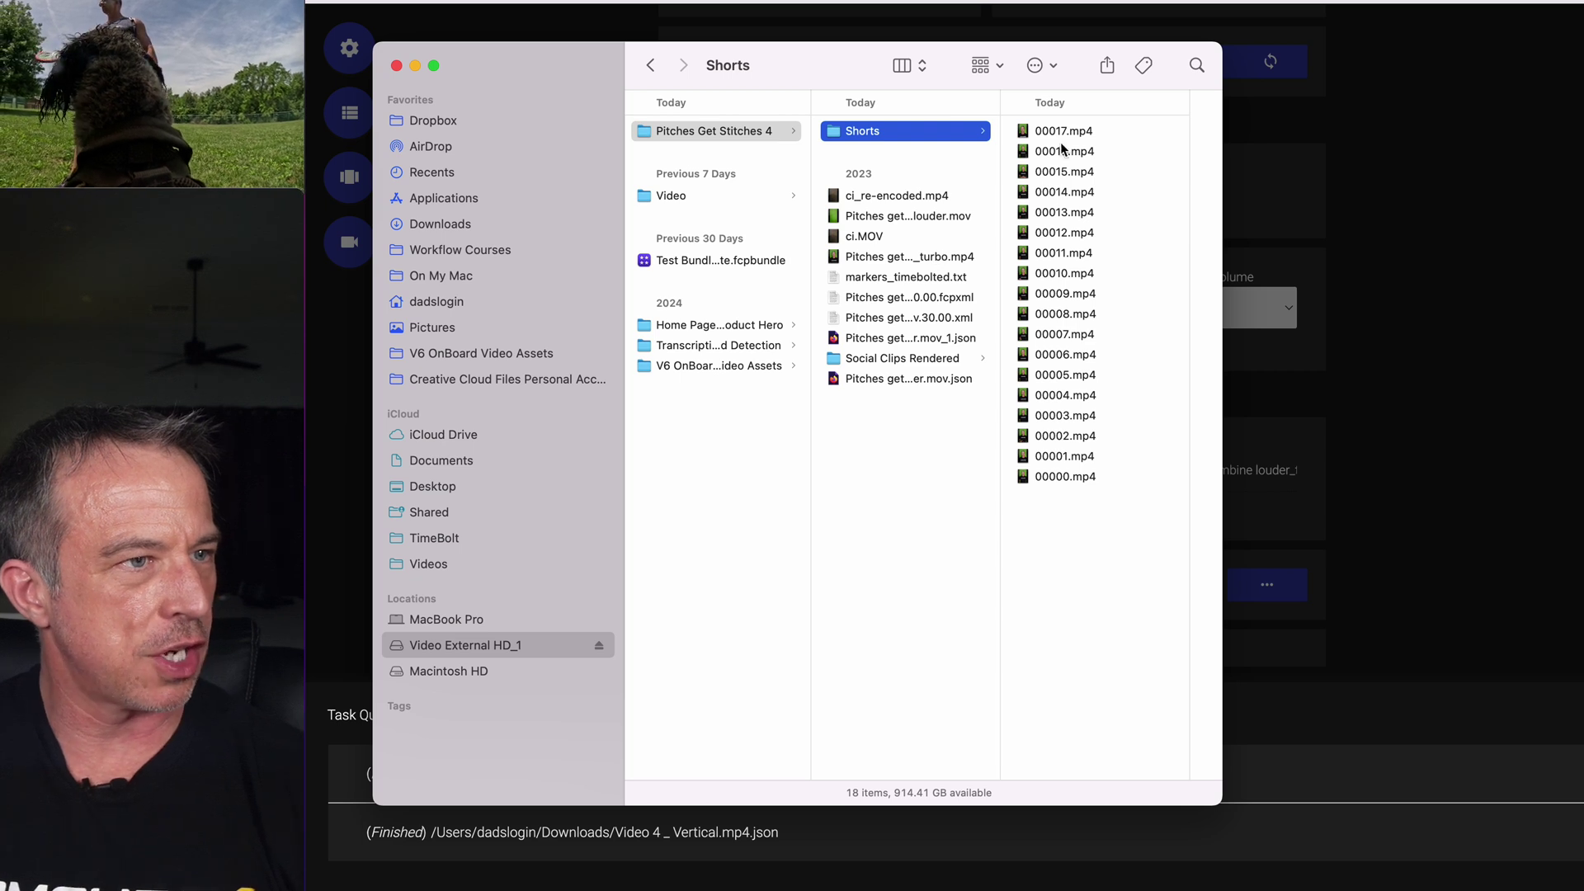
Preview the exported clips 00016, 00013 and 00005.mp4 in Finder
left_click(1062, 148)
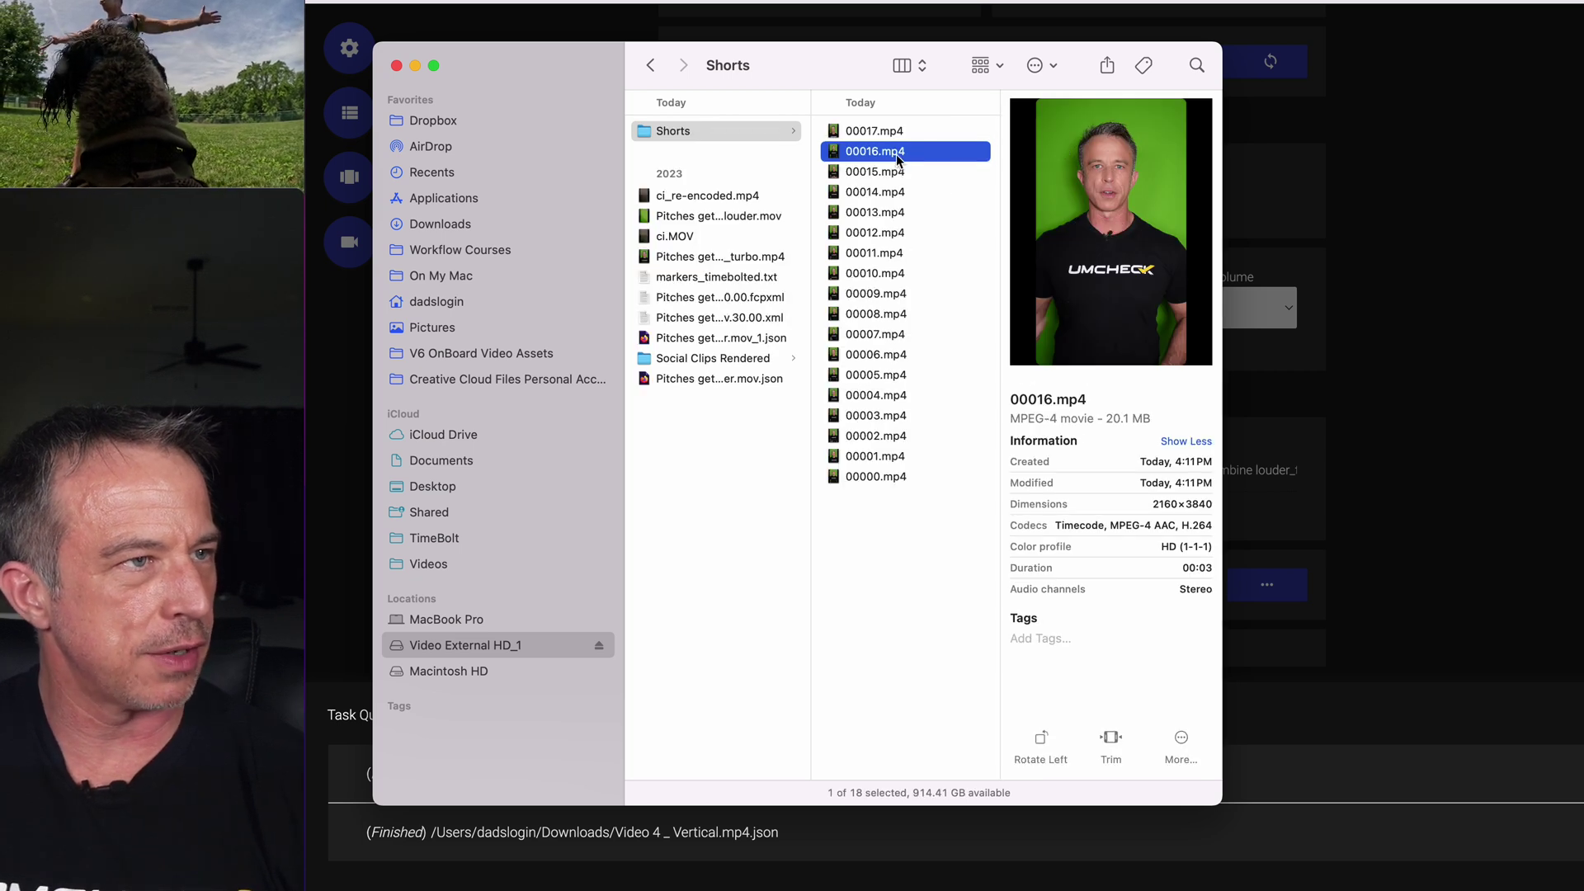
key("Down")
left_click(881, 212)
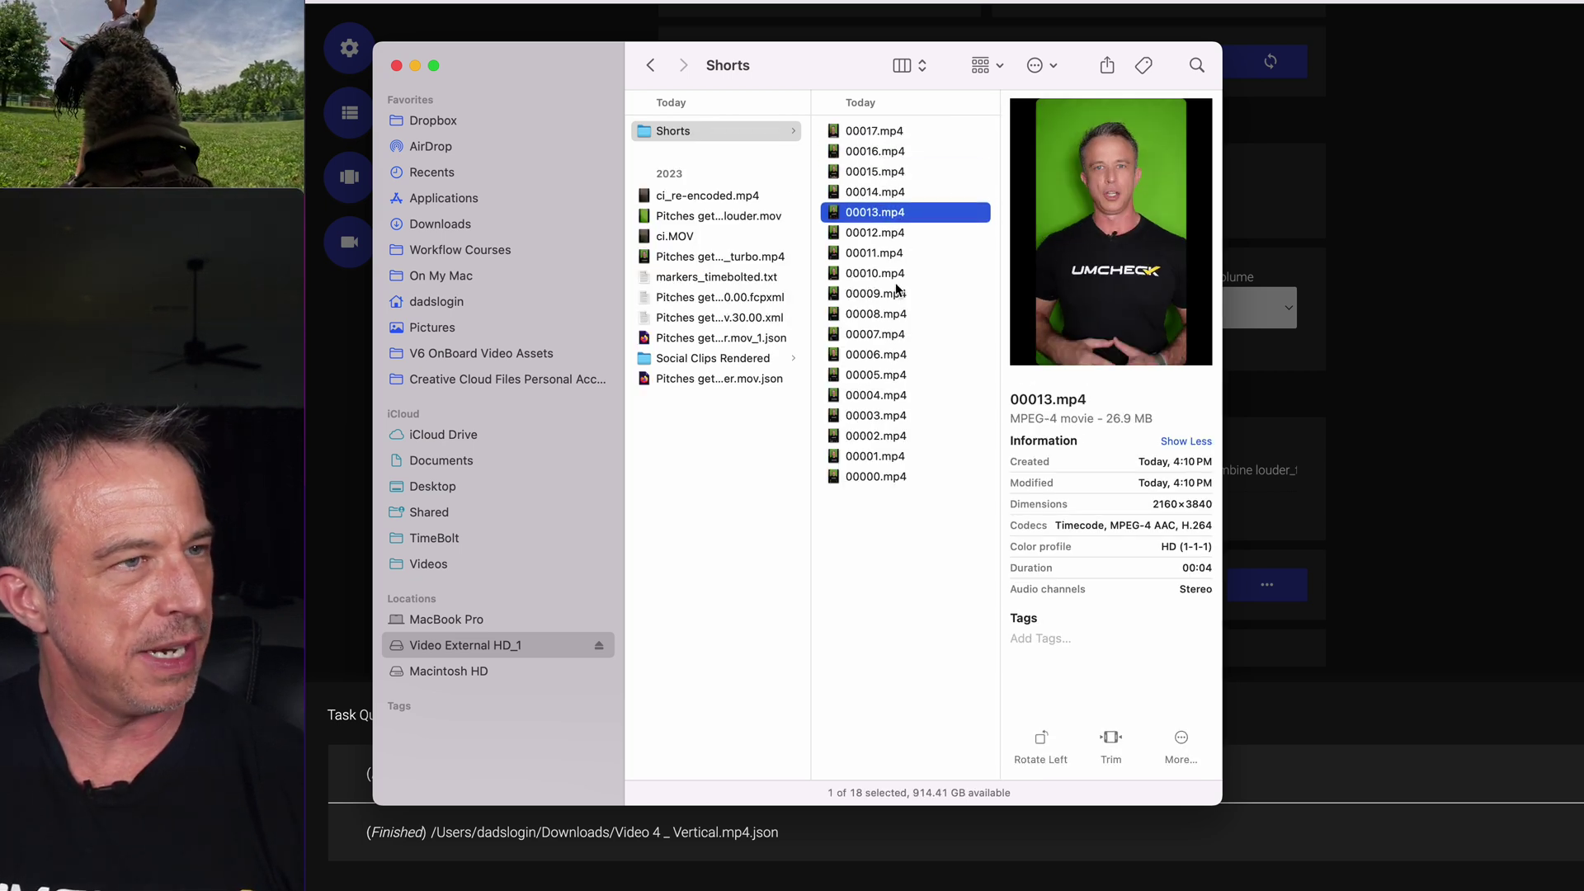
left_click(874, 375)
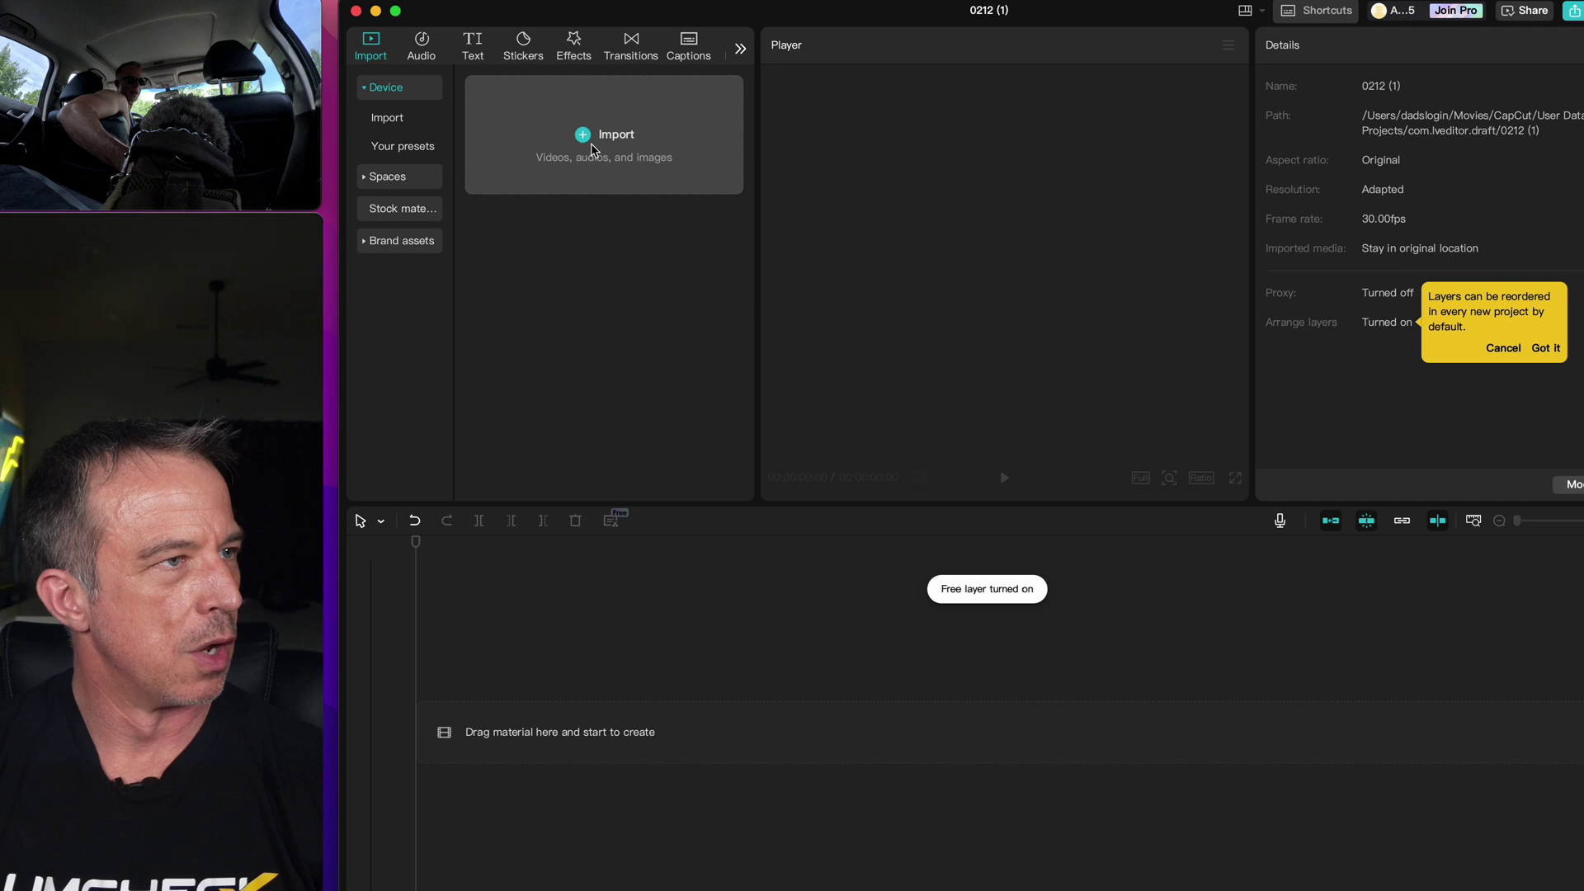
Import all the exported clips from the Shorts folder into CapCut
left_click(599, 145)
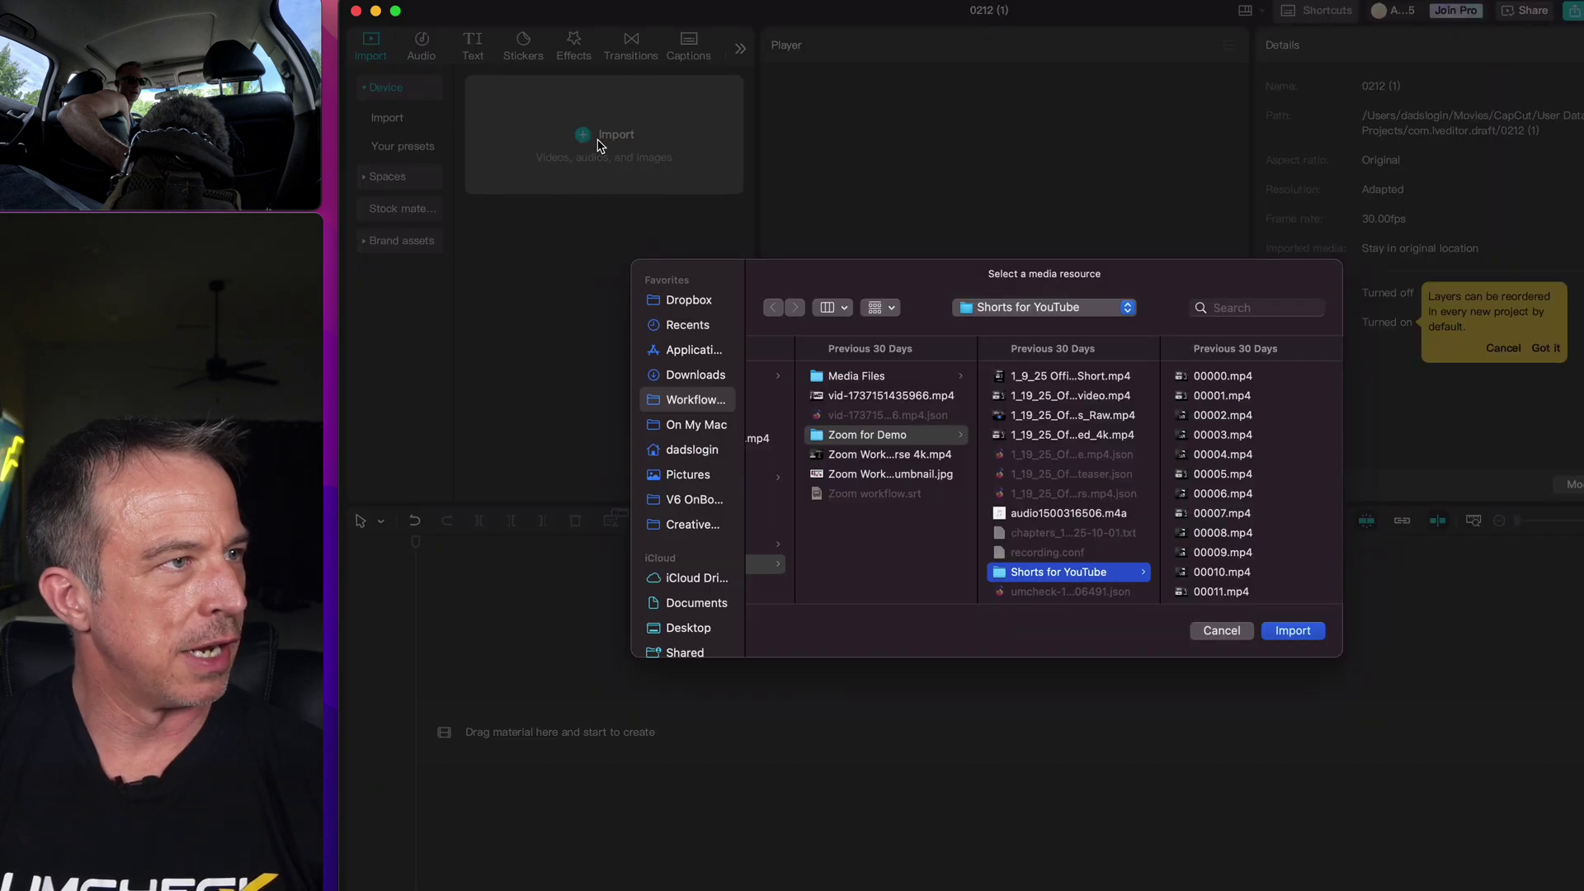
scroll(1048, 479, "down", 3)
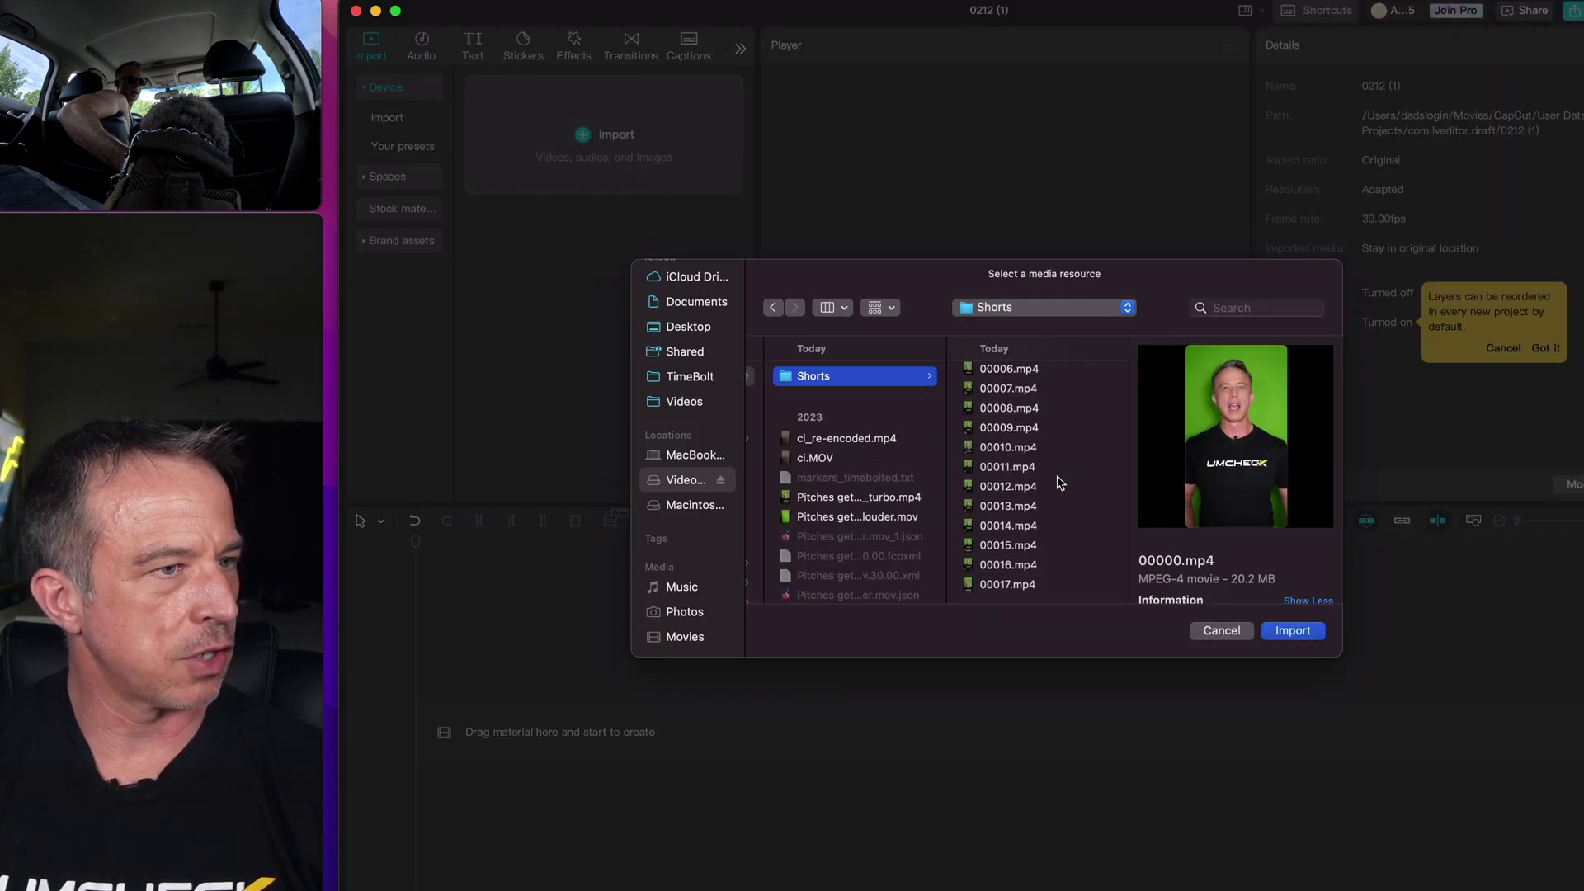
left_click(986, 586, "shift")
key("Return")
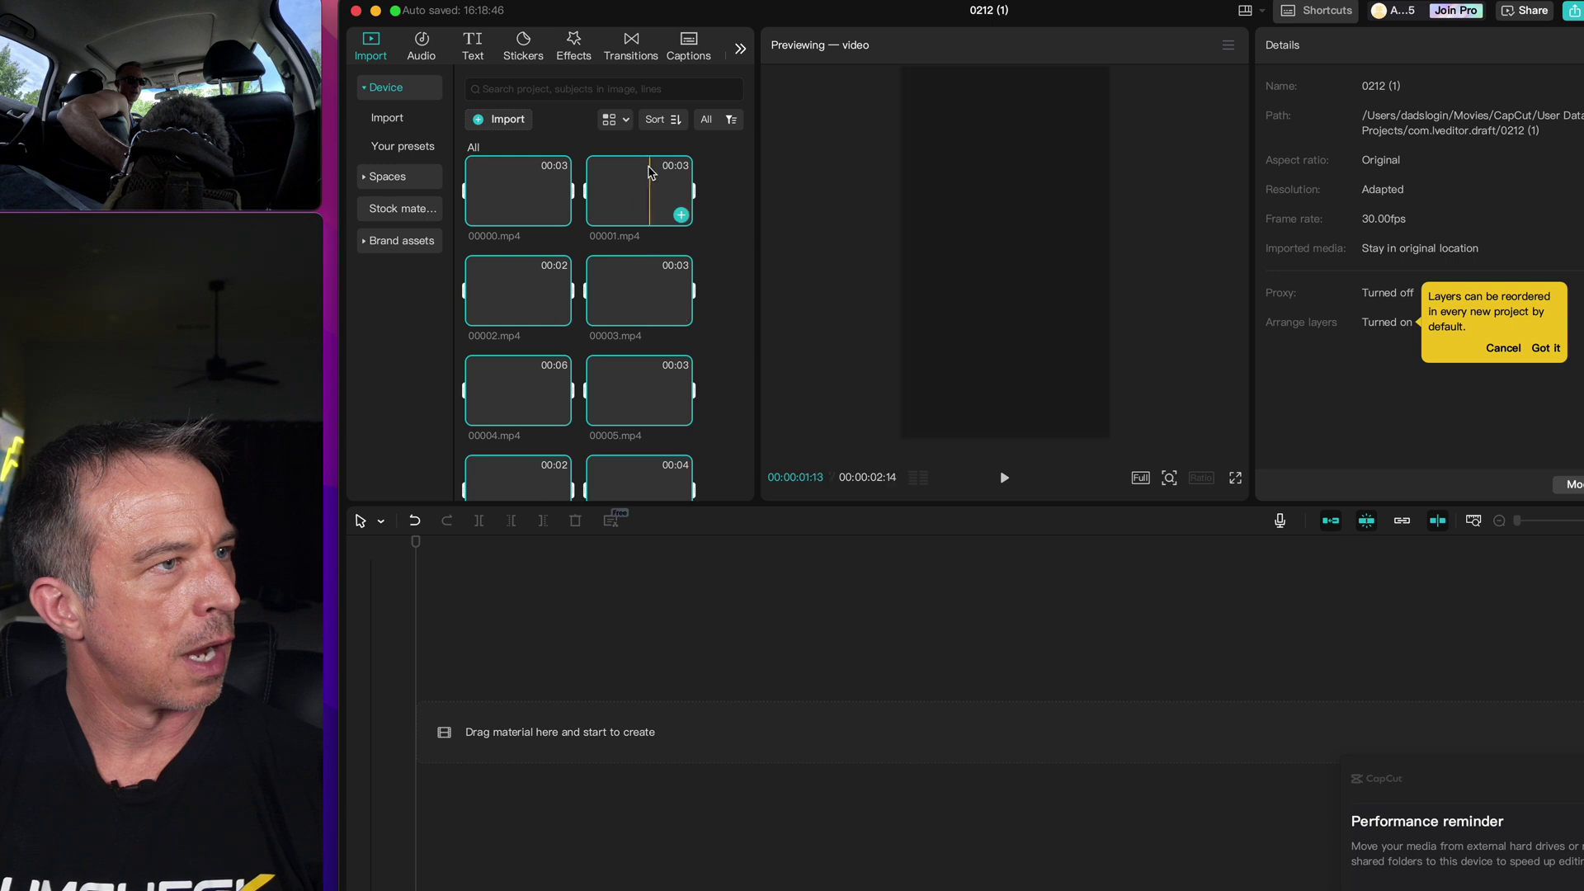
Lay the clips end to end on the timeline with a Scotch Tape transition between 00003 and 00004
left_click_drag(568, 603, 523, 753)
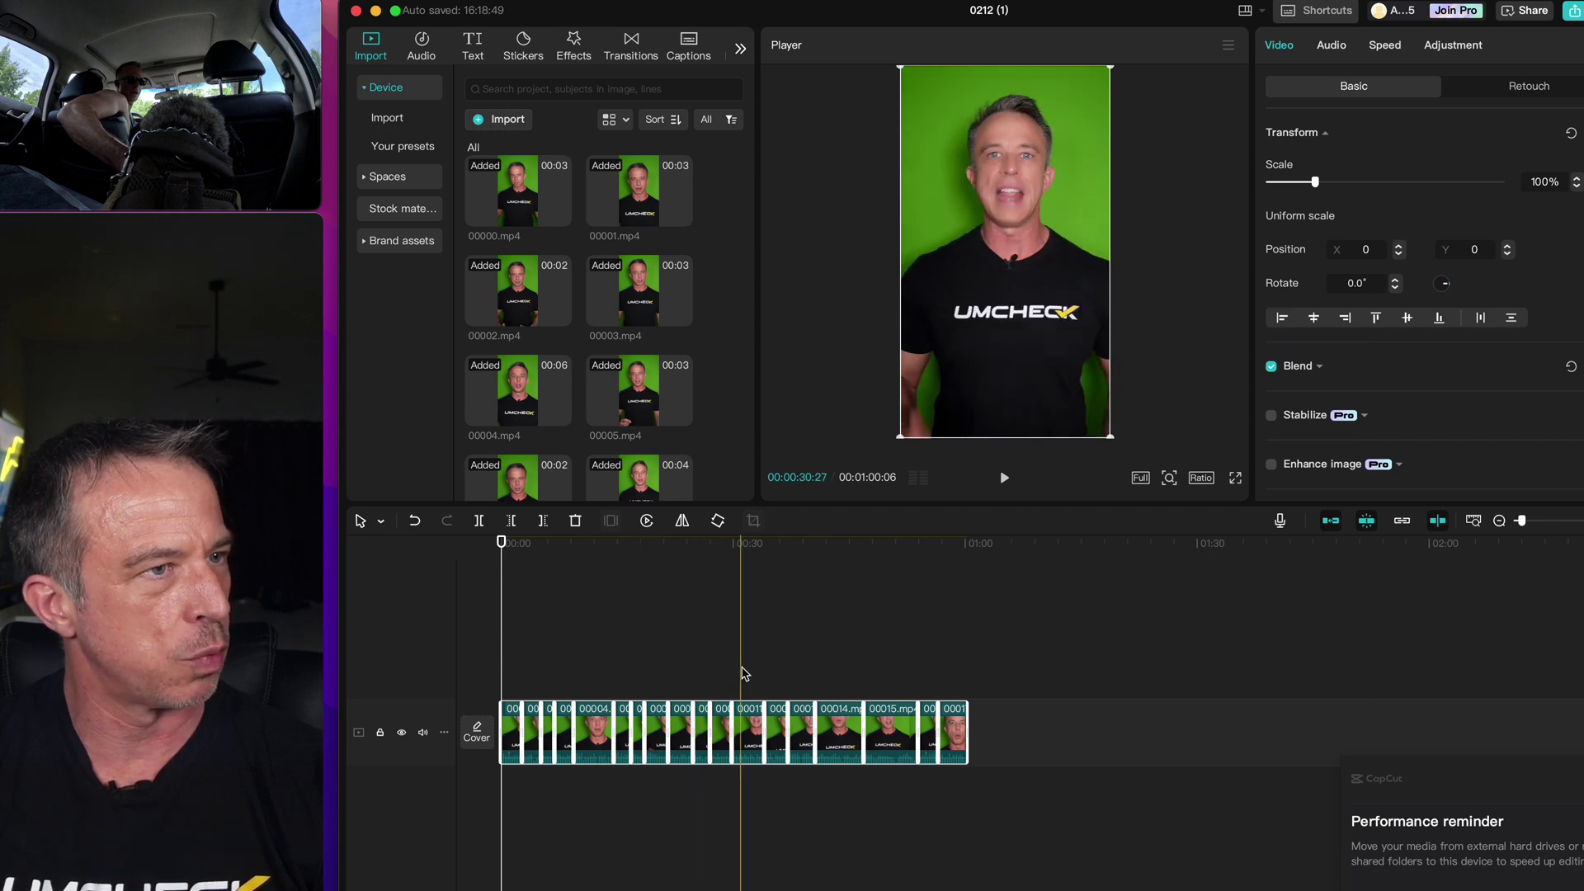
scroll(809, 673, "up", 2)
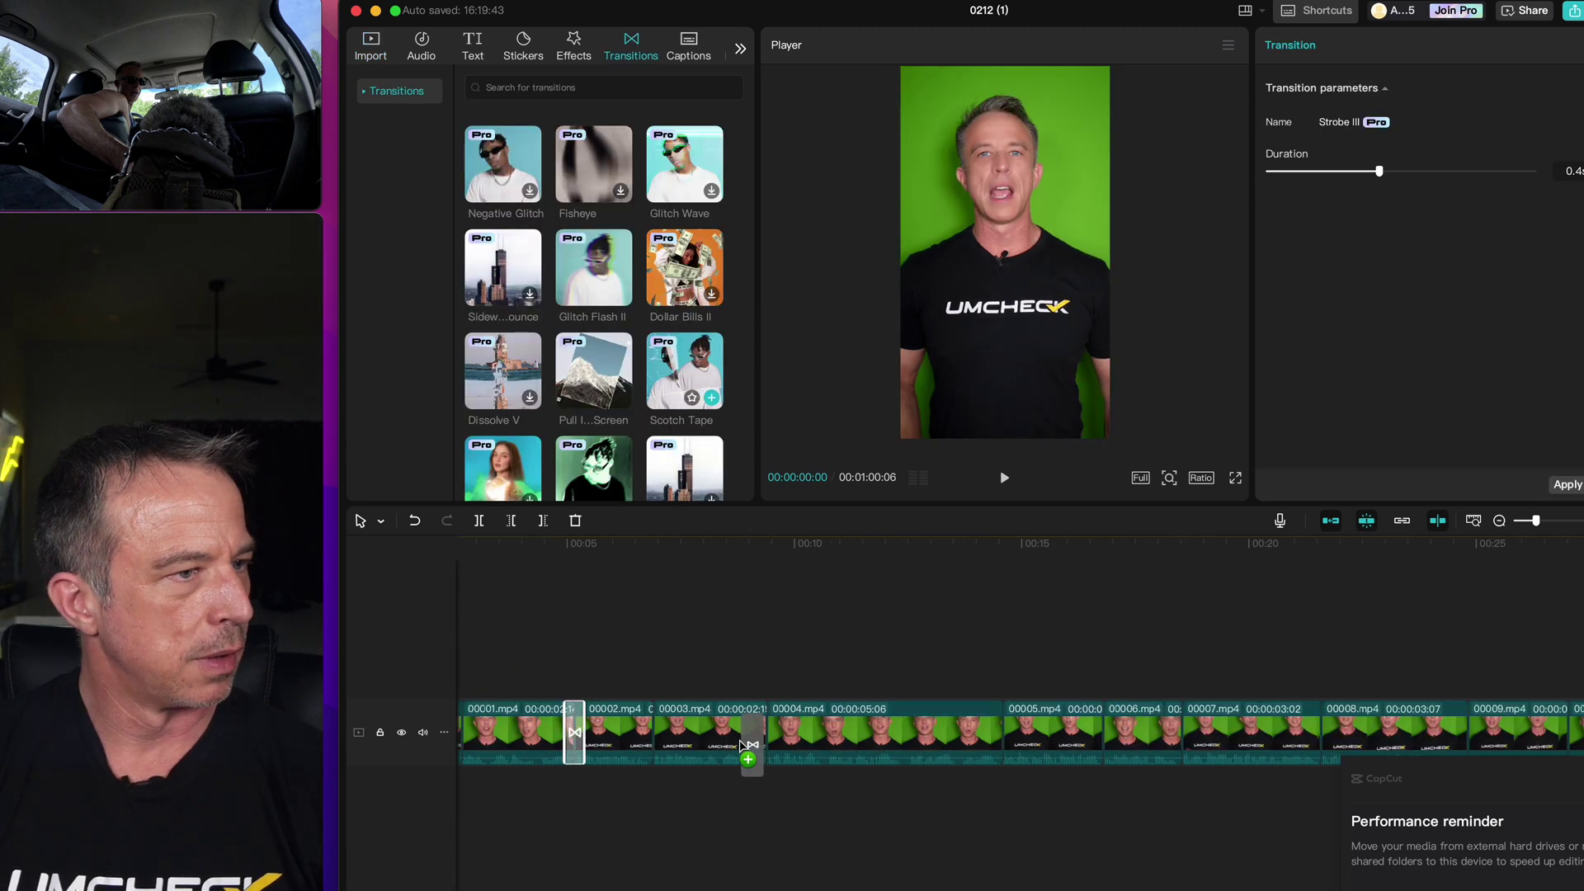
left_click_drag(742, 752, 767, 733)
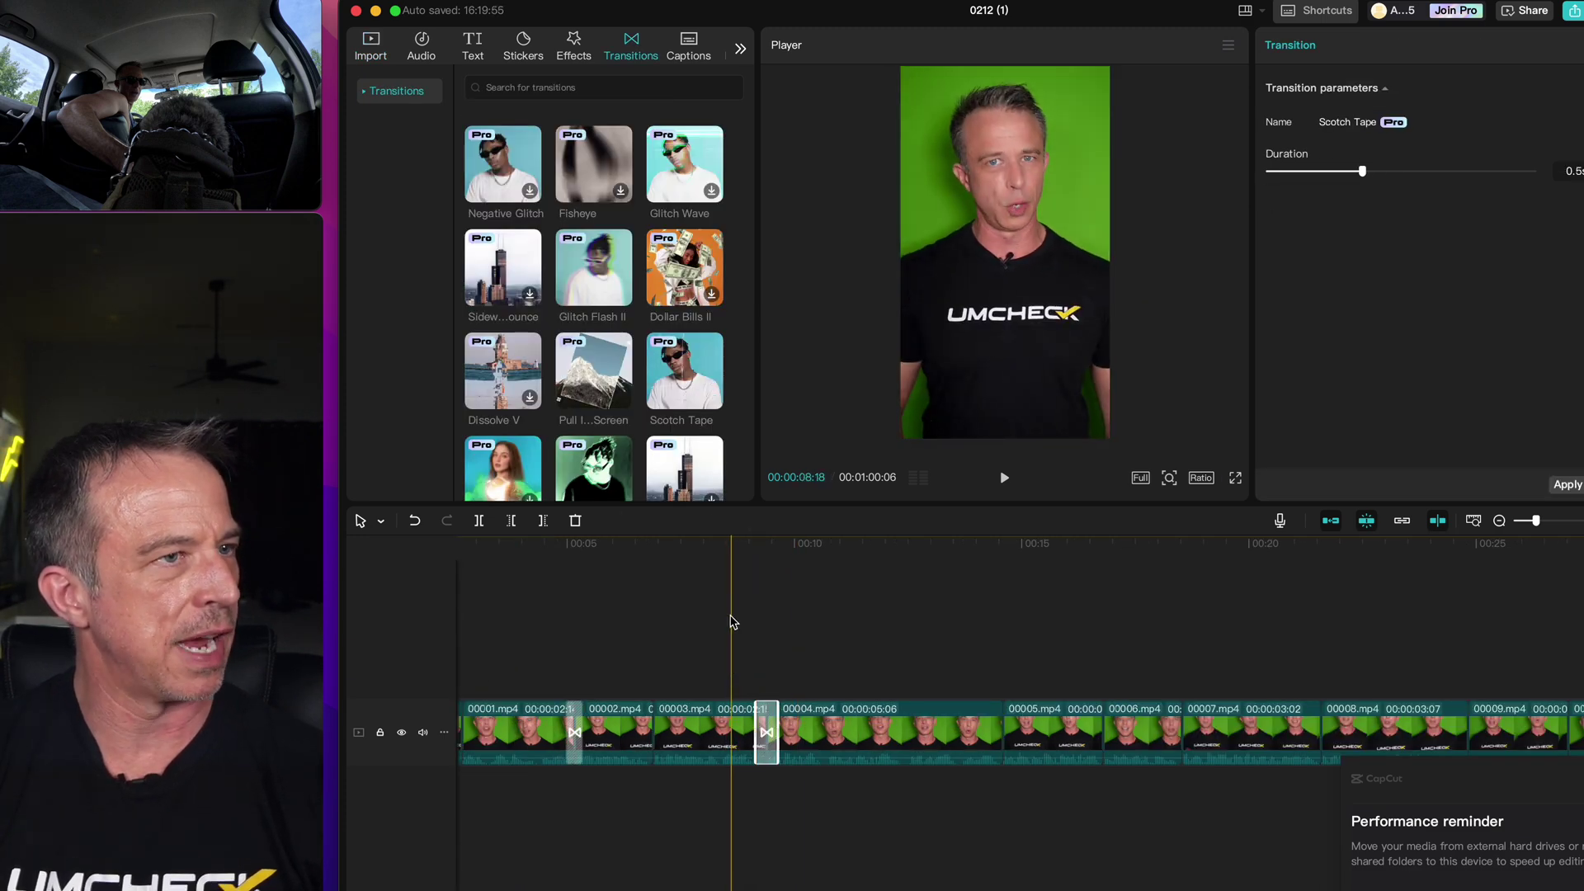
Generate English auto captions for the assembled 18-clip vertical video
left_click(688, 51)
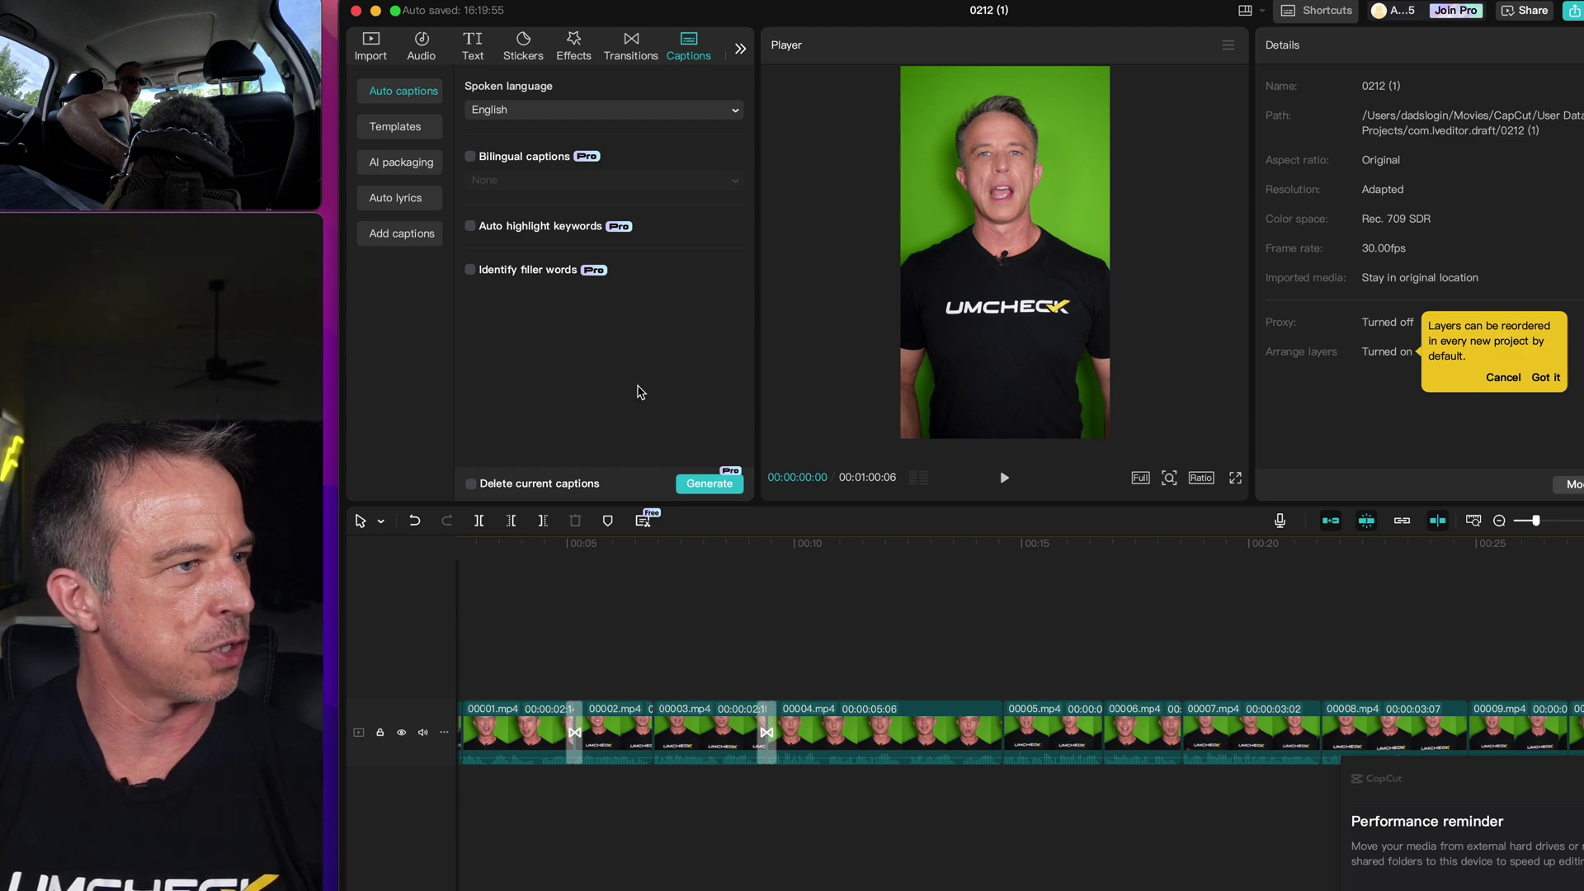
left_click(707, 489)
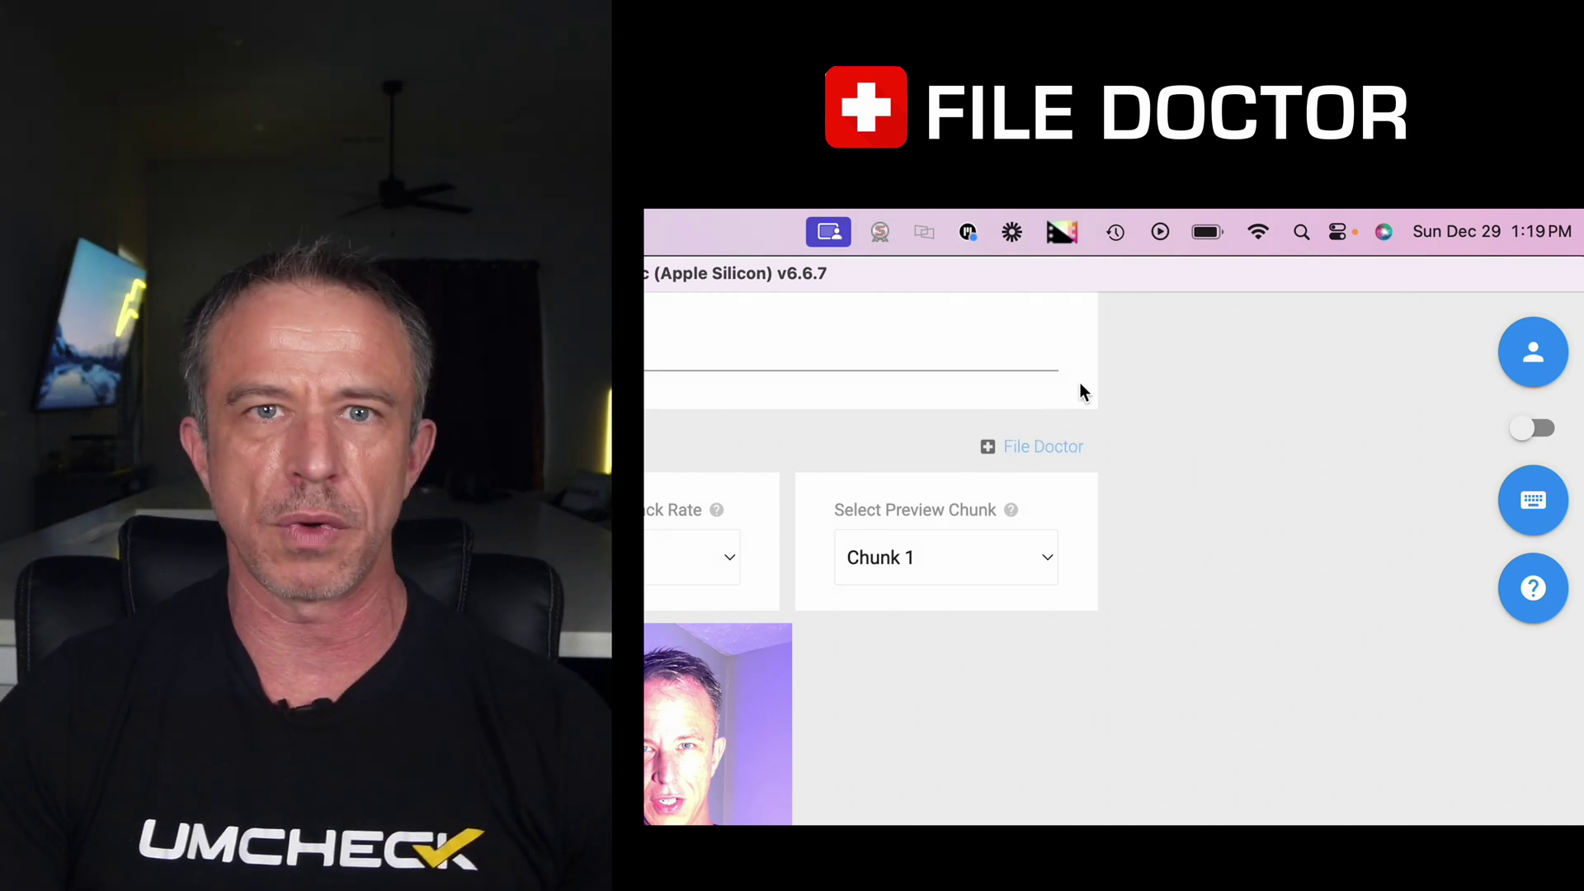
Convert the variable-frame-rate clip to constant 30 fps in File Doctor and open the converted file
left_click(1033, 447)
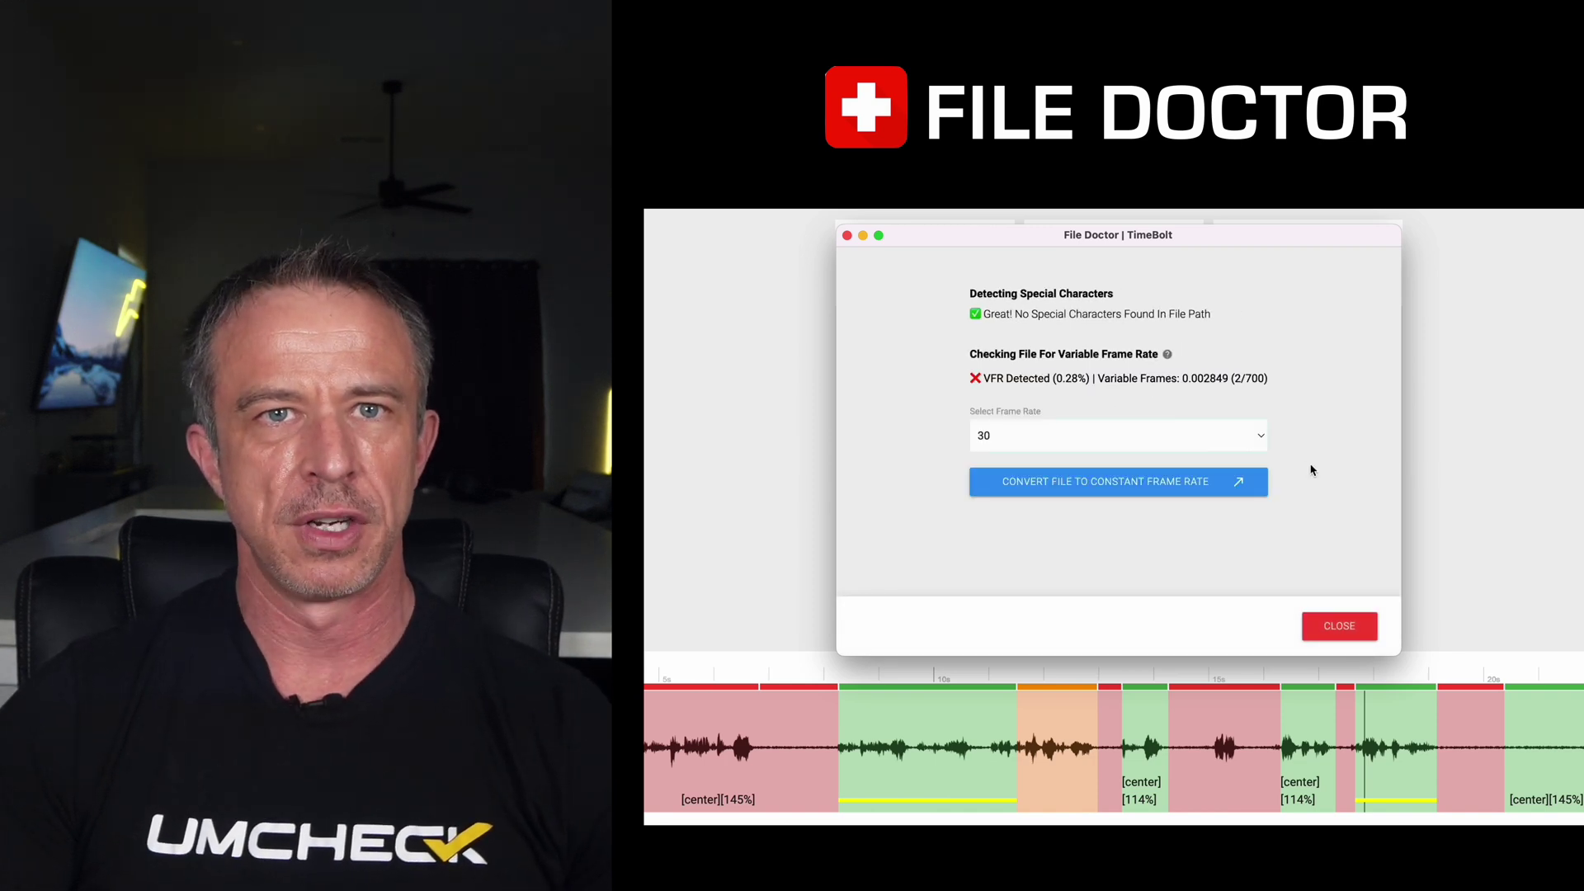
left_click(1165, 487)
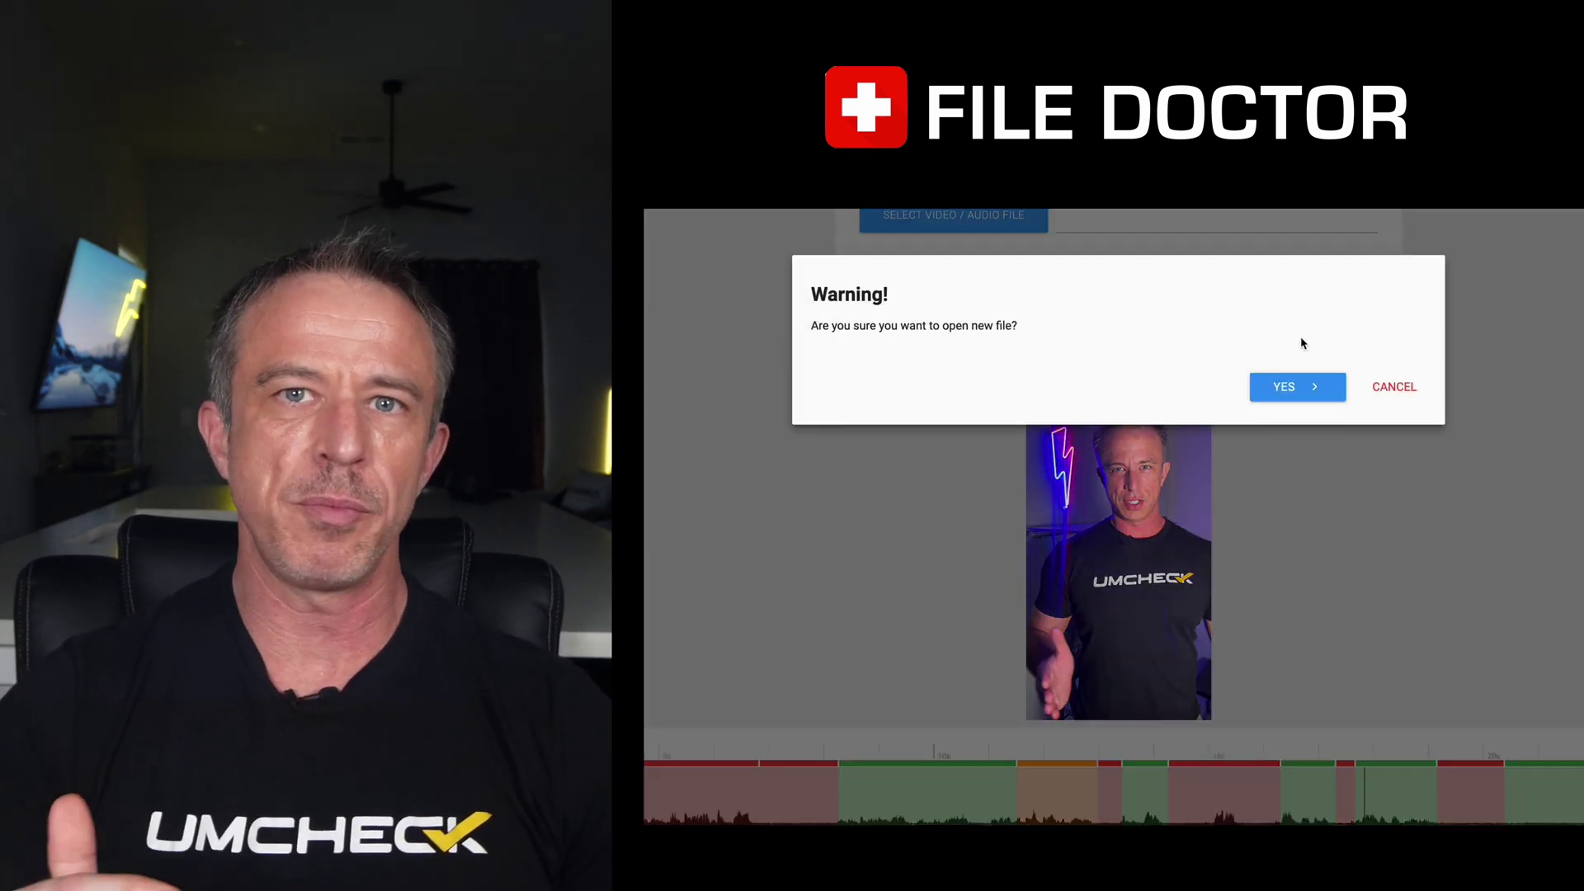
left_click(1284, 396)
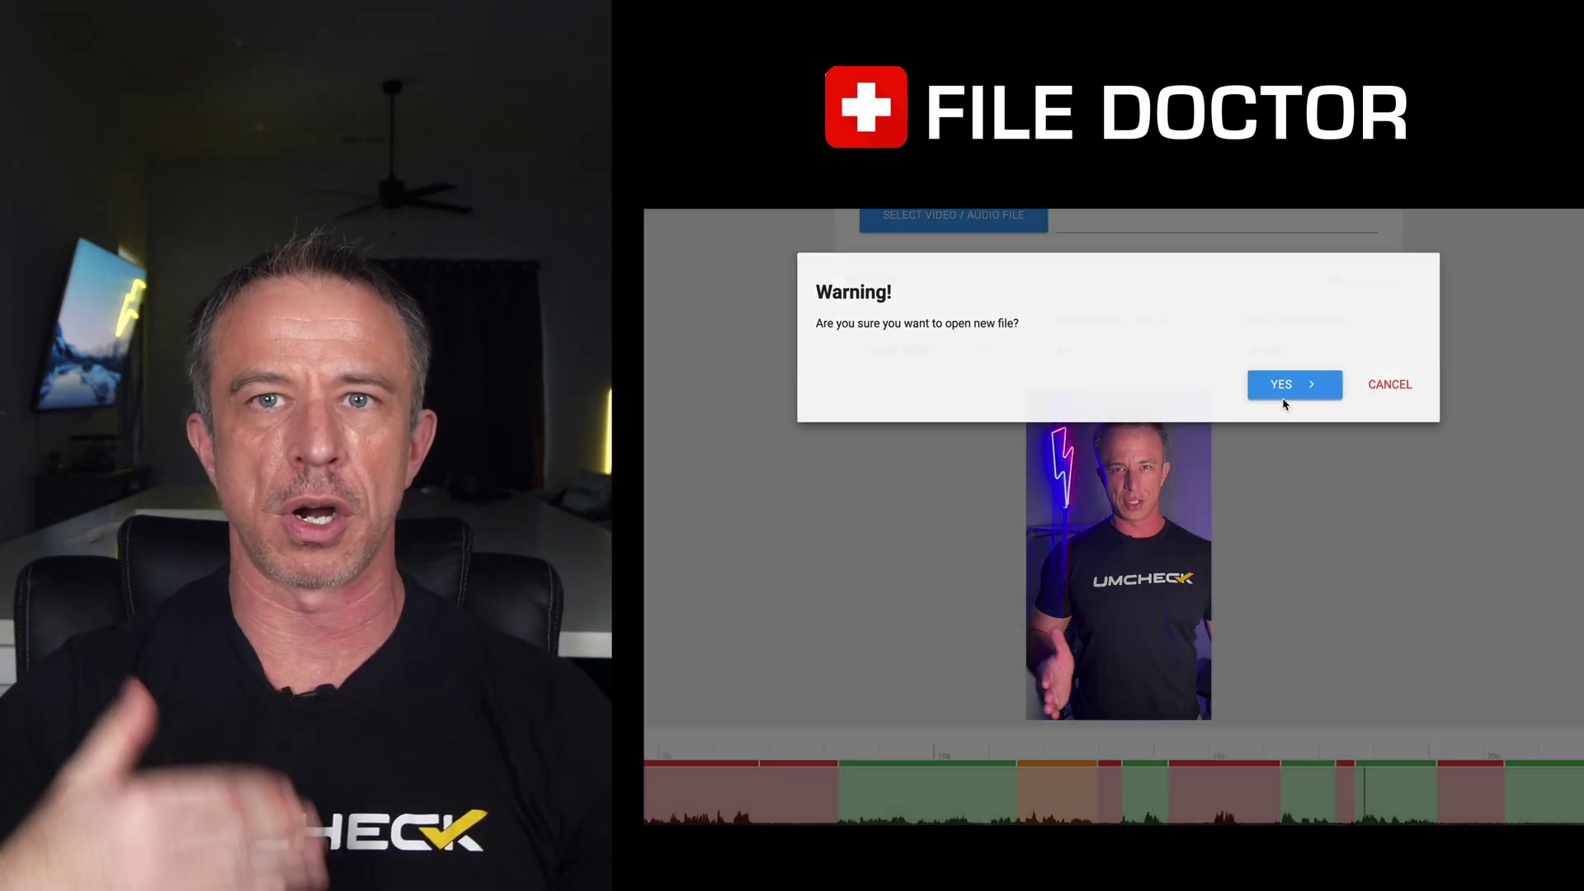